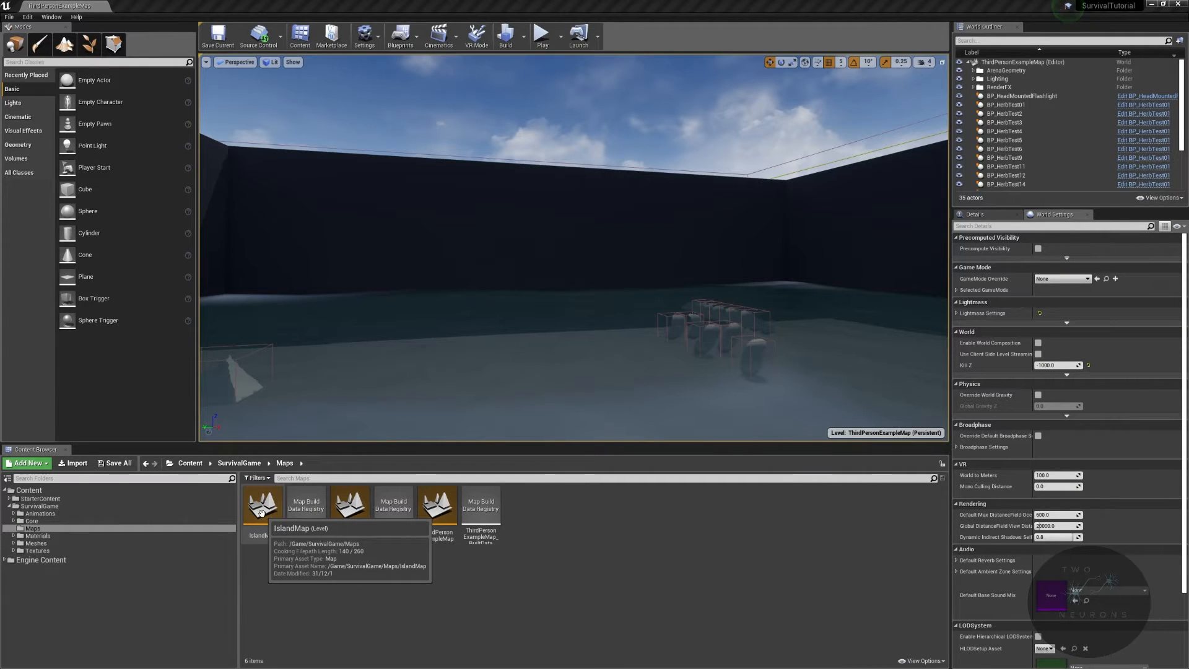
- Open the project settings at the Maps & Modes section
click(262, 532)
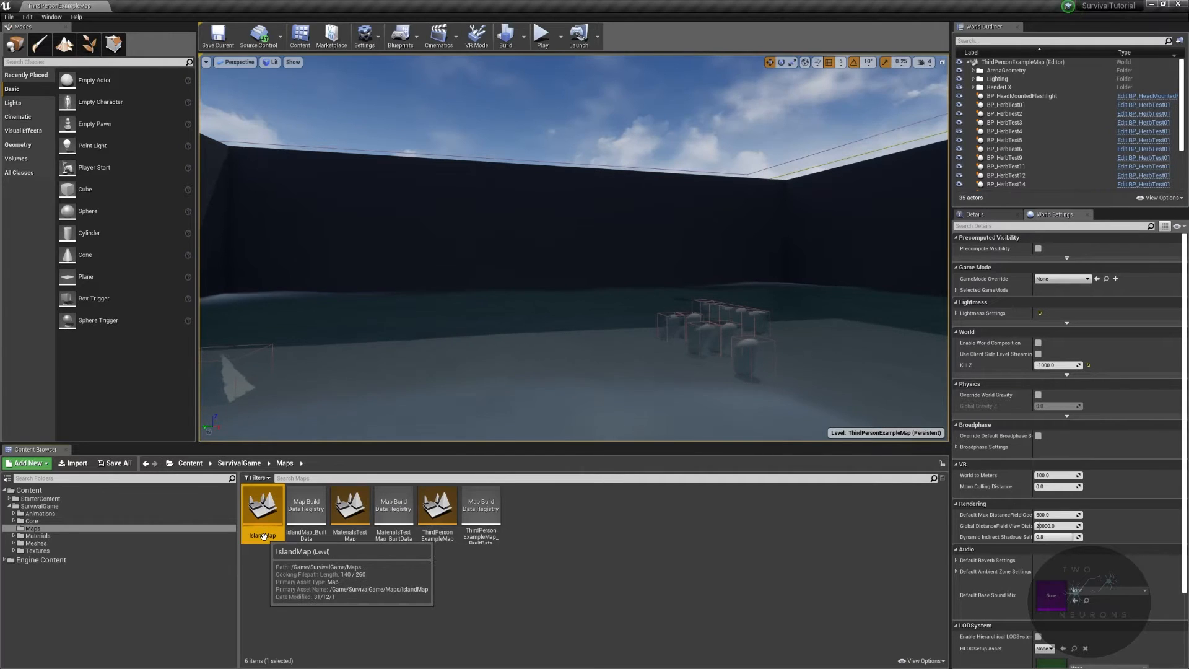
click(378, 45)
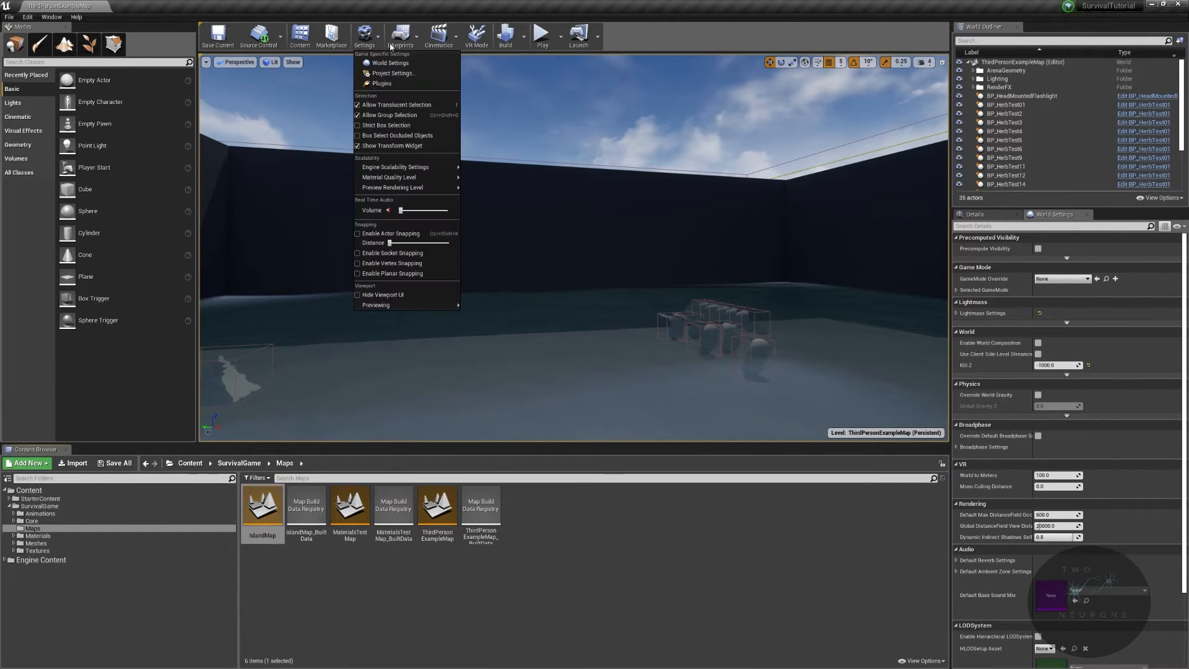
click(432, 75)
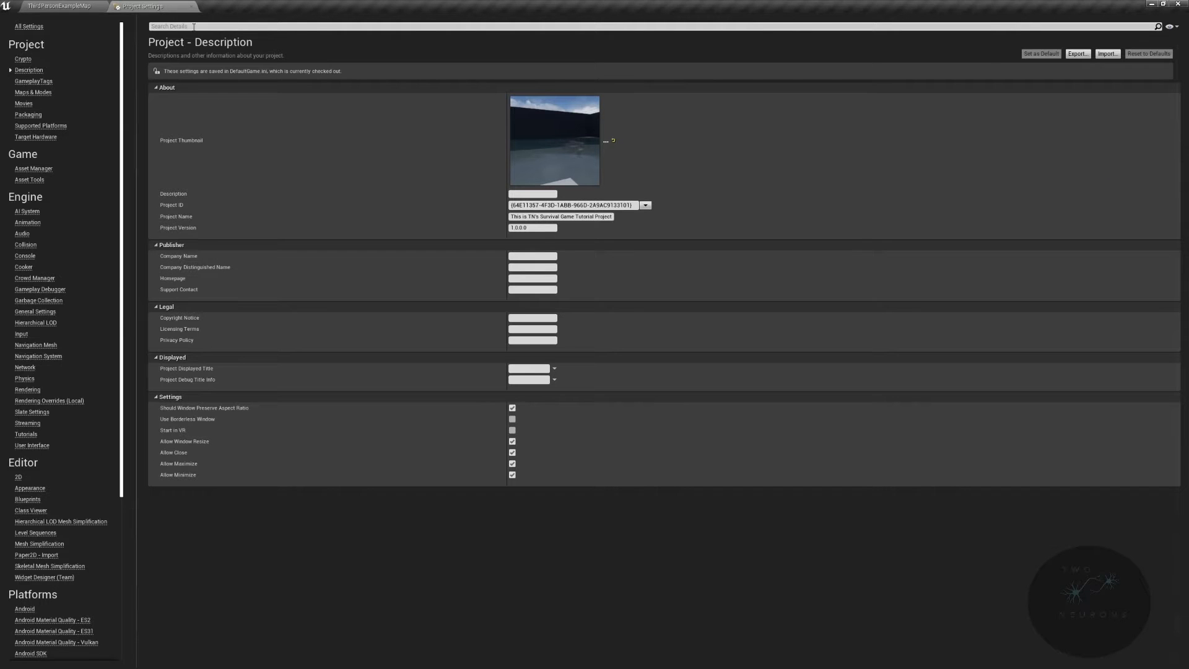
click(34, 92)
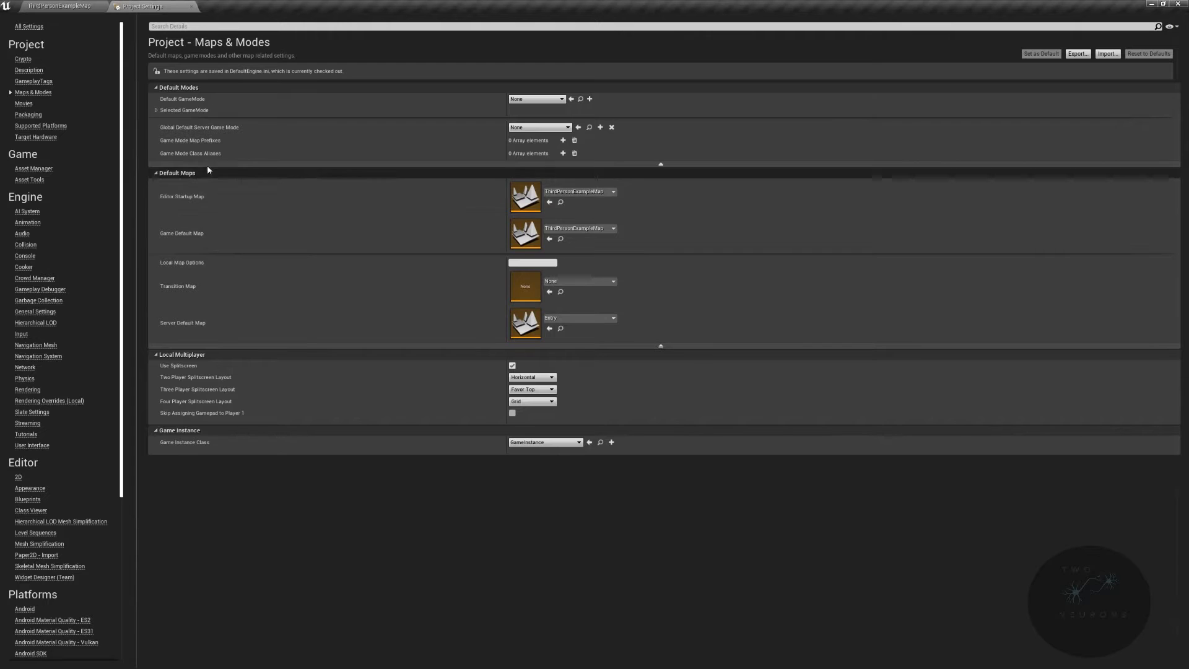
- Set both the Editor Startup Map and the Game Default Map to IslandMap
click(606, 192)
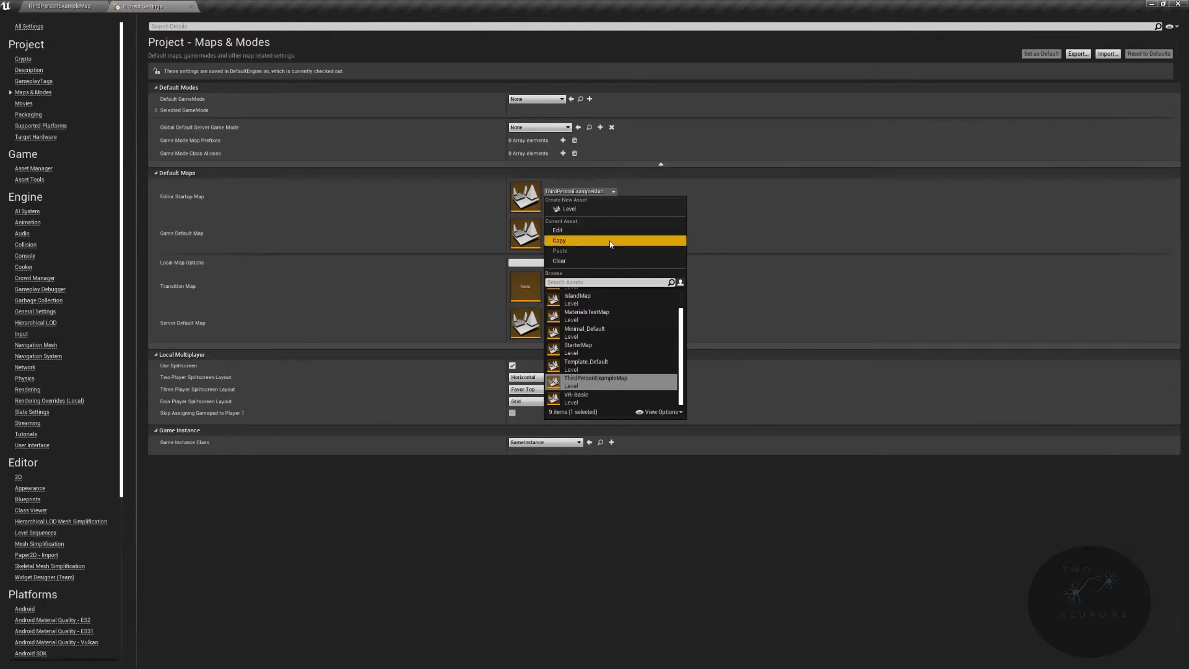
click(604, 299)
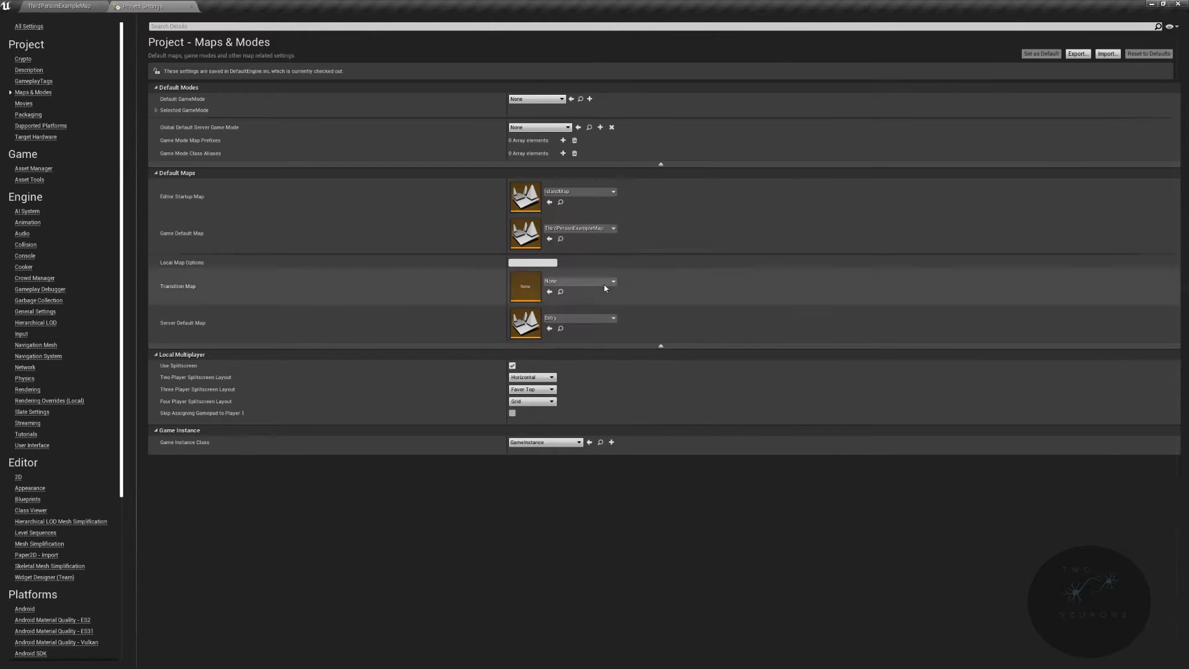
click(607, 228)
click(610, 338)
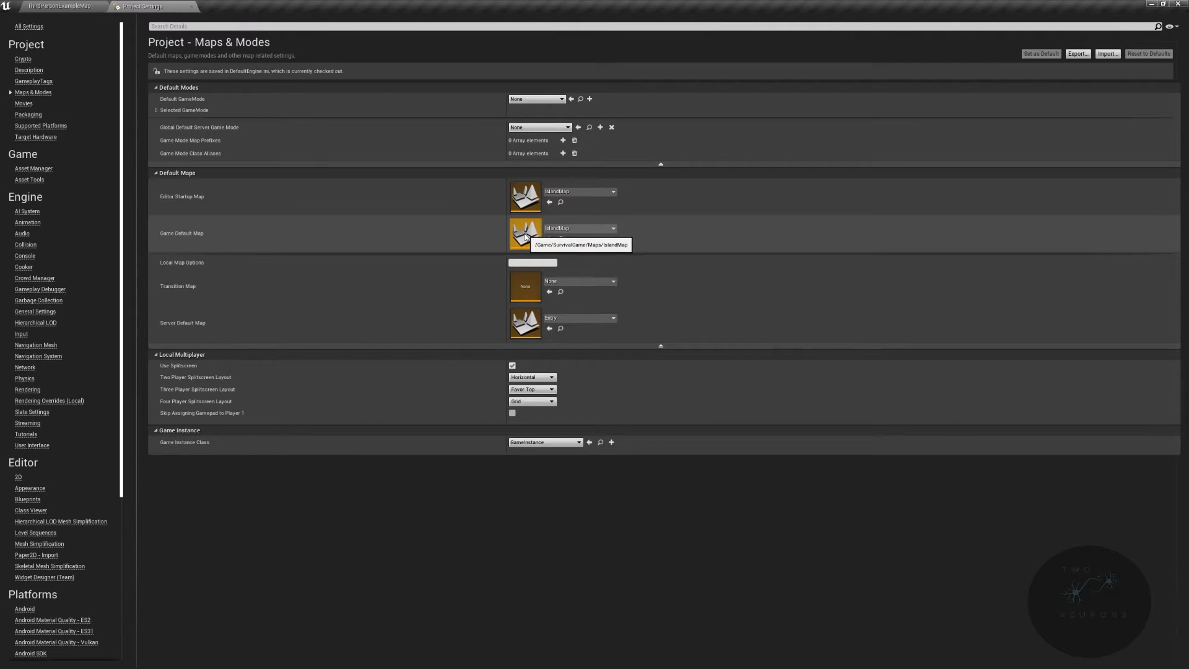
- Return to the level editor and open the IslandMap level
click(73, 4)
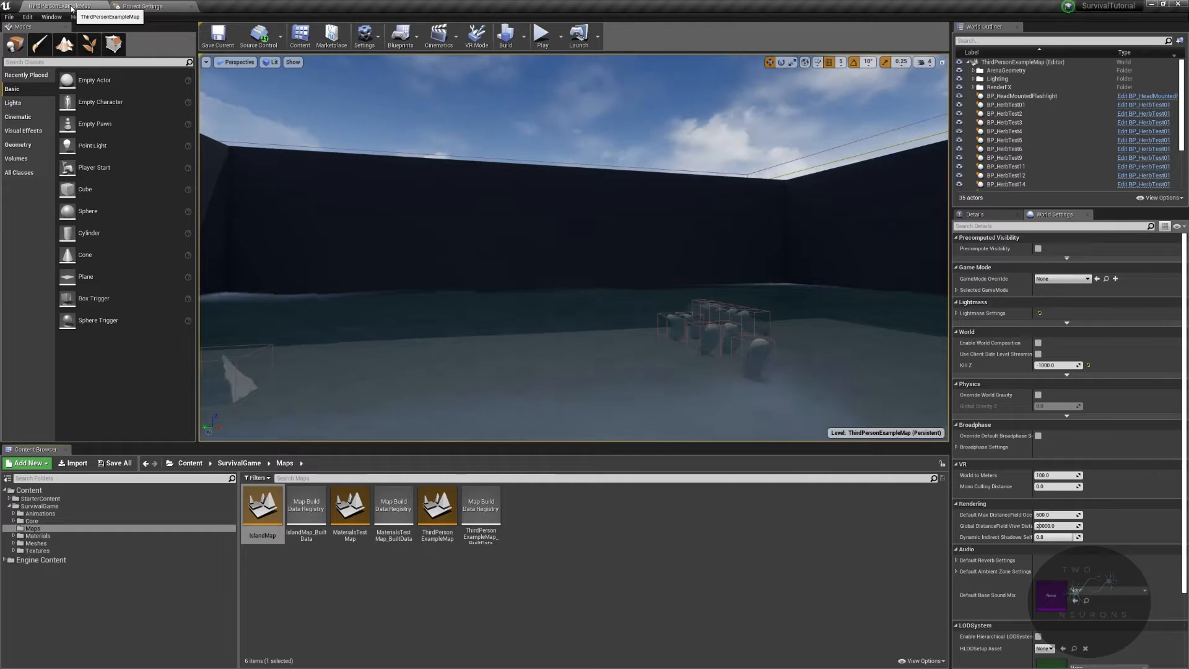
double_click(269, 526)
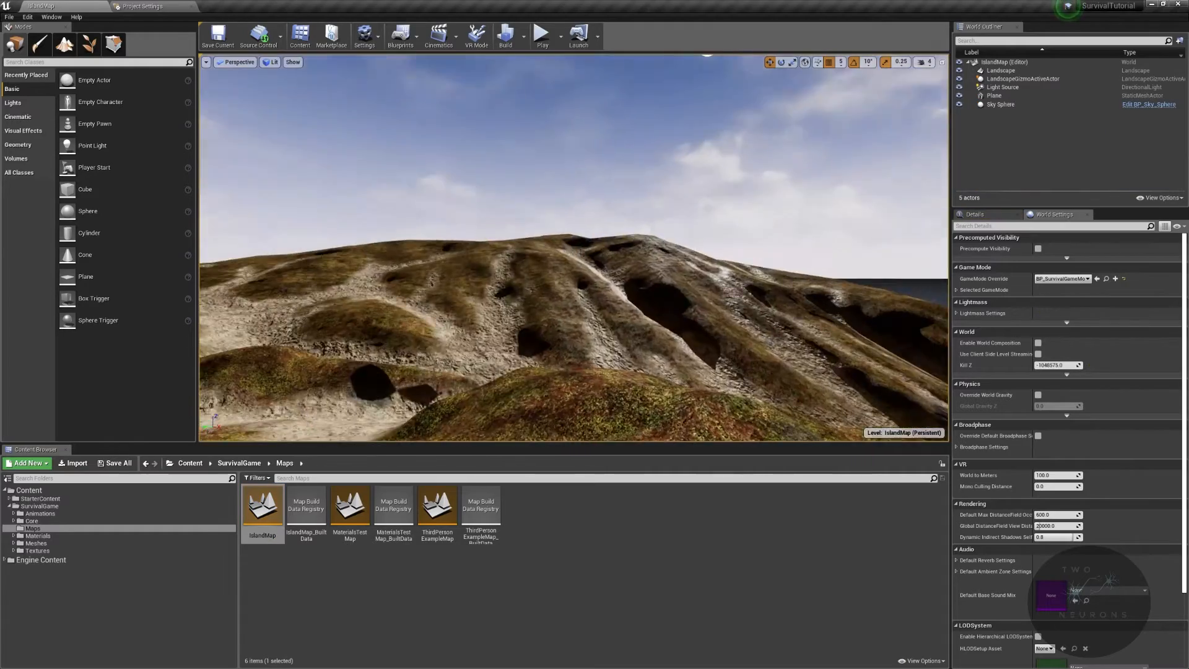
- Fly the view down over the terrain and switch to Landscape mode
key(w)
right_drag(574, 248, 864, 307)
key(w)
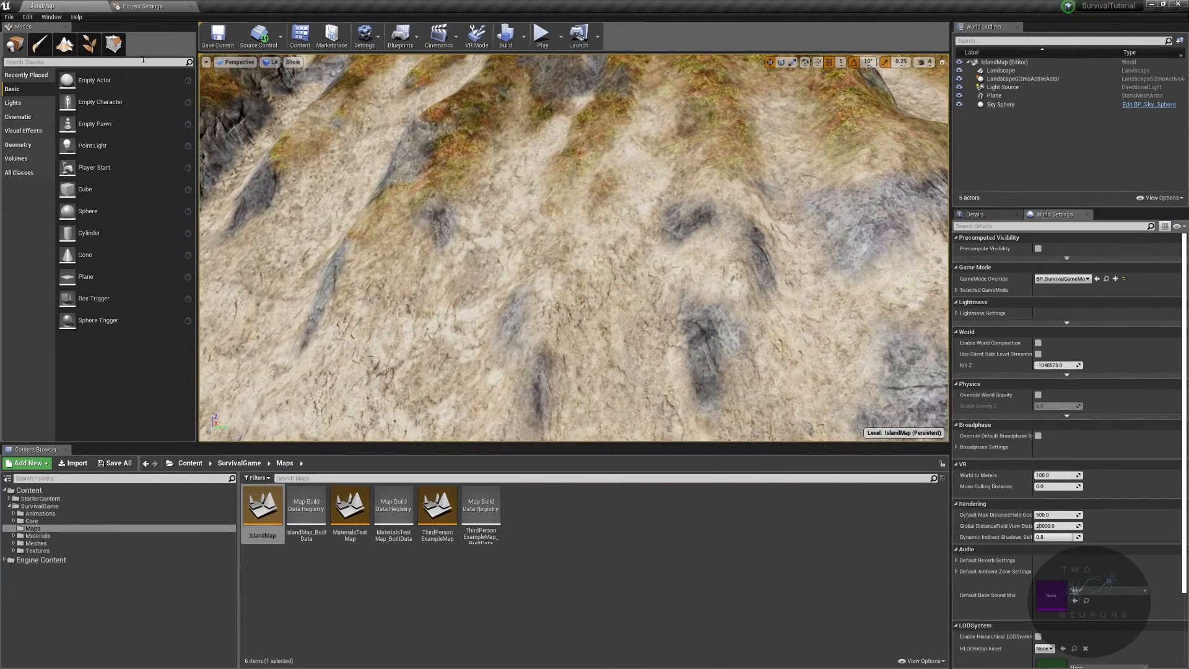
click(98, 43)
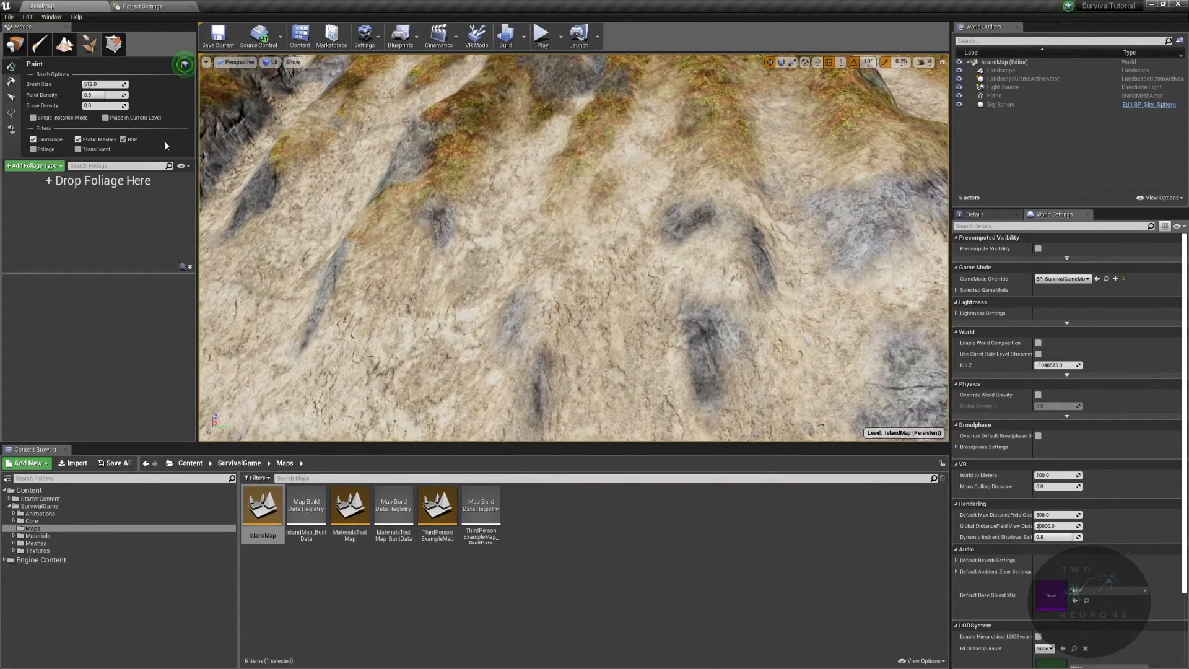
click(63, 45)
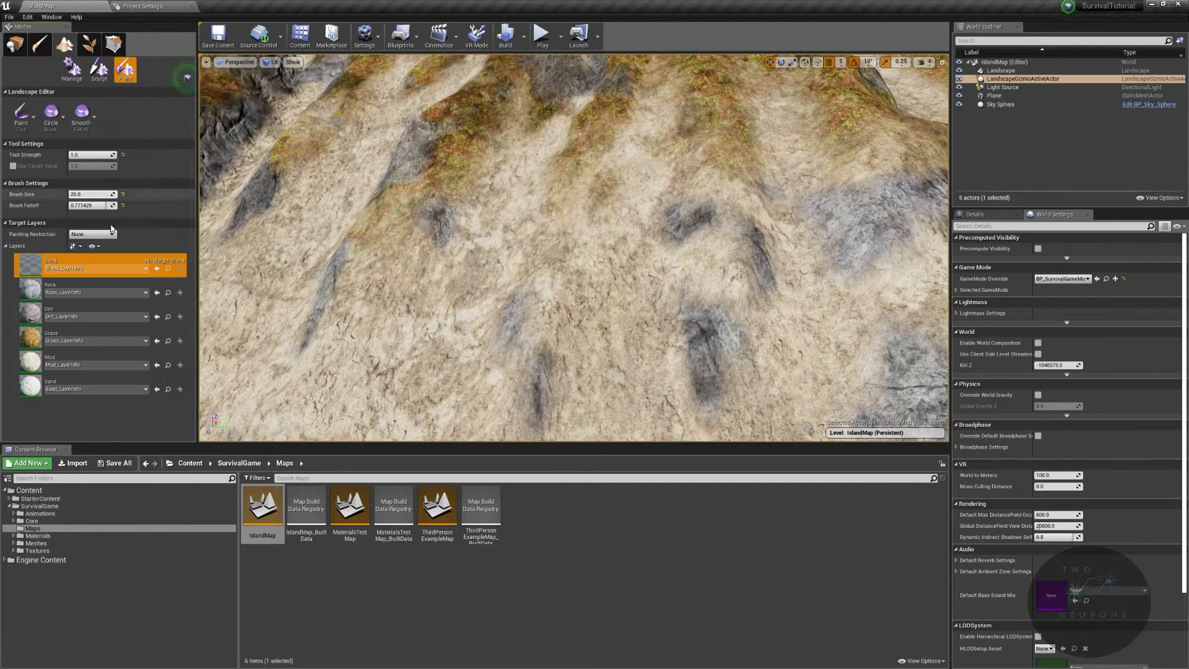
- Select the Rock paint layer and lower the tool strength to about 0.12 and raise brush falloff to about 0.94
click(93, 288)
drag(100, 155, 84, 155)
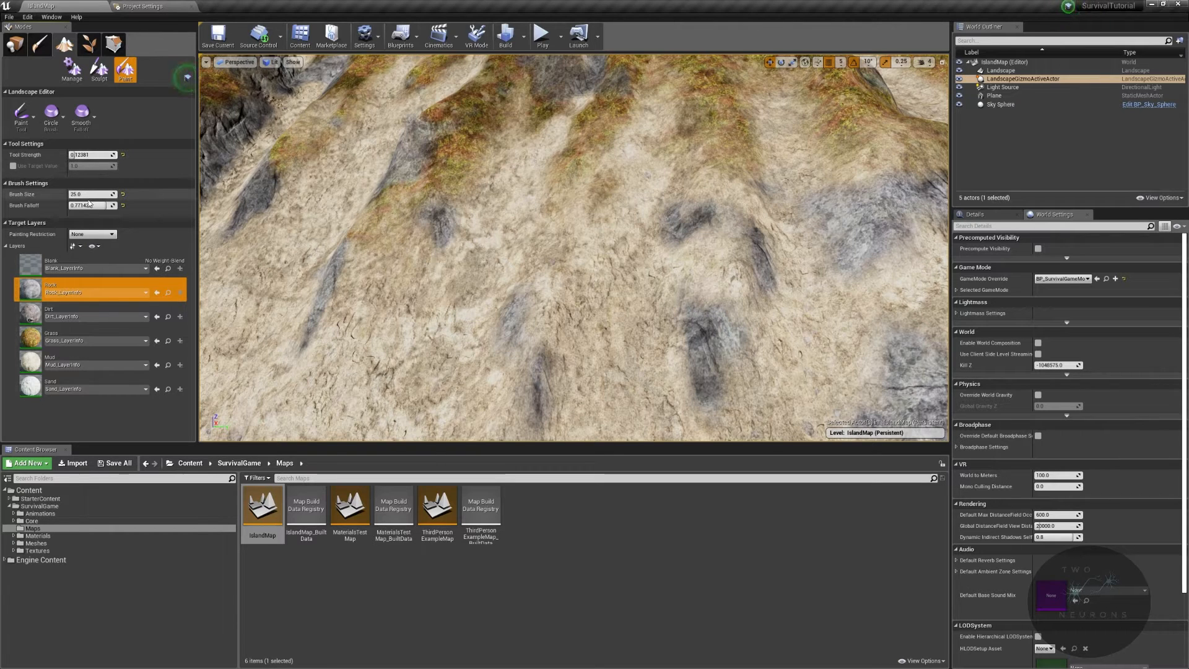
mouse_move(89, 205)
mouse_down()
mouse_move(106, 205)
mouse_move(93, 195)
mouse_up()
- Paint the Rock layer onto the steep slopes of the landscape
drag(569, 240, 595, 203)
right_drag(675, 335, 676, 335)
mouse_move(582, 329)
mouse_down()
mouse_move(618, 376)
mouse_move(613, 411)
mouse_up()
right_drag(613, 412, 582, 333)
drag(581, 333, 558, 393)
right_drag(558, 392, 557, 393)
right_drag(685, 217, 685, 217)
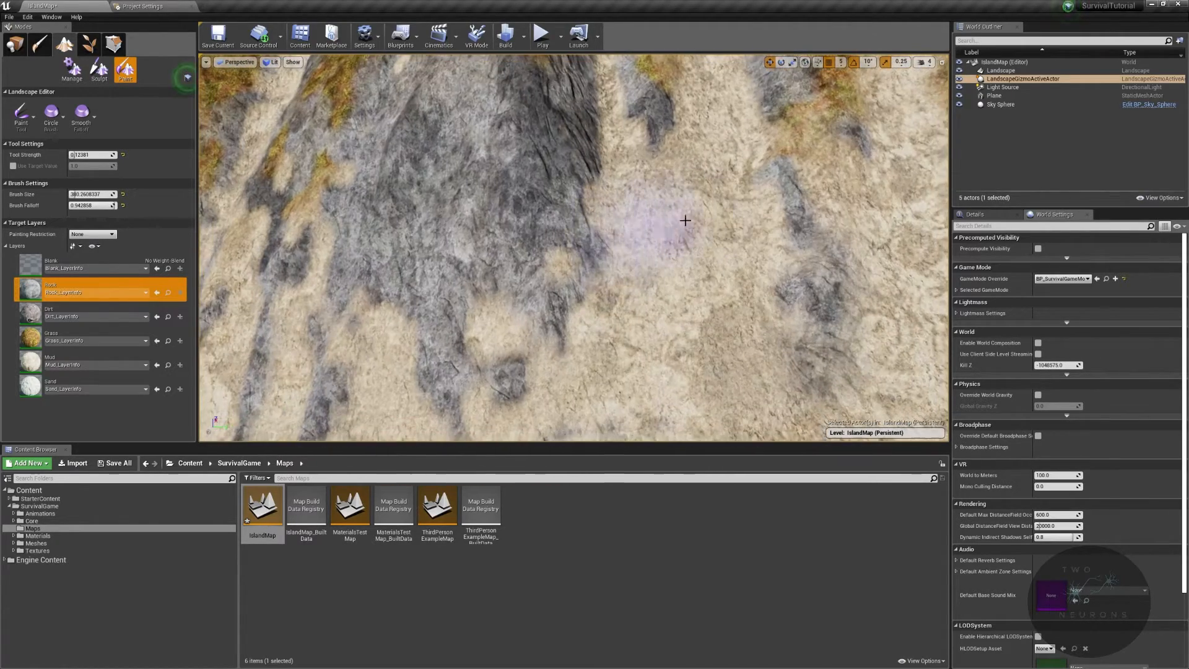
mouse_move(669, 218)
mouse_down()
mouse_move(666, 348)
mouse_move(659, 239)
mouse_move(675, 173)
mouse_move(660, 124)
mouse_up()
right_drag(661, 124, 605, 120)
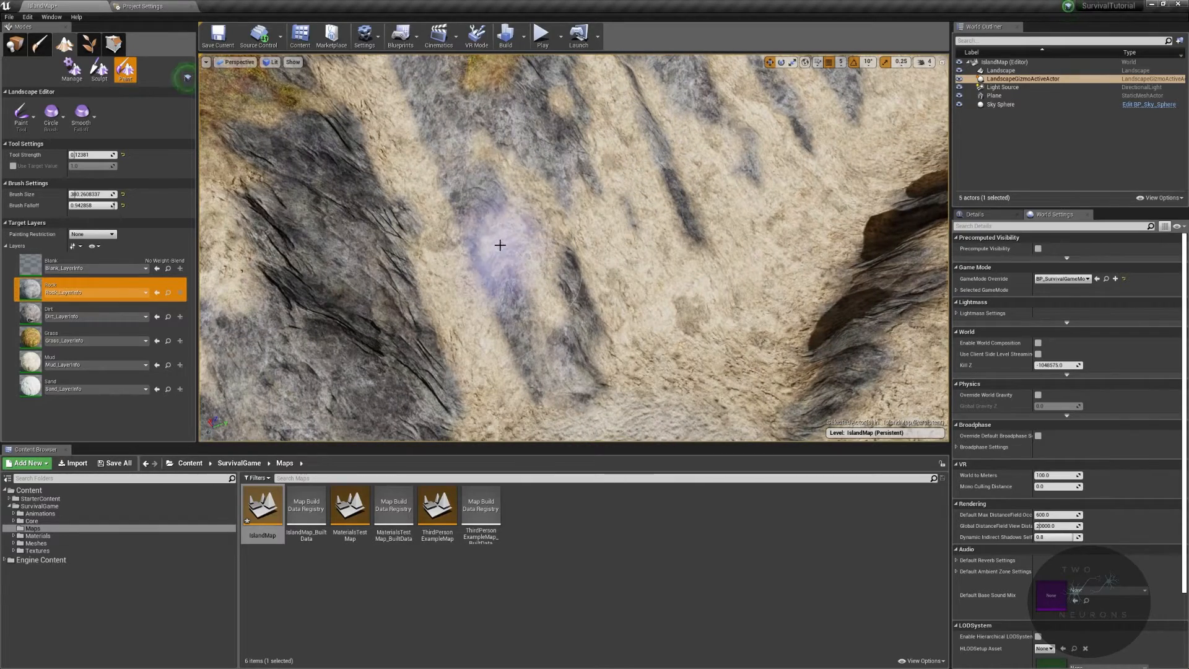
right_drag(526, 175, 526, 175)
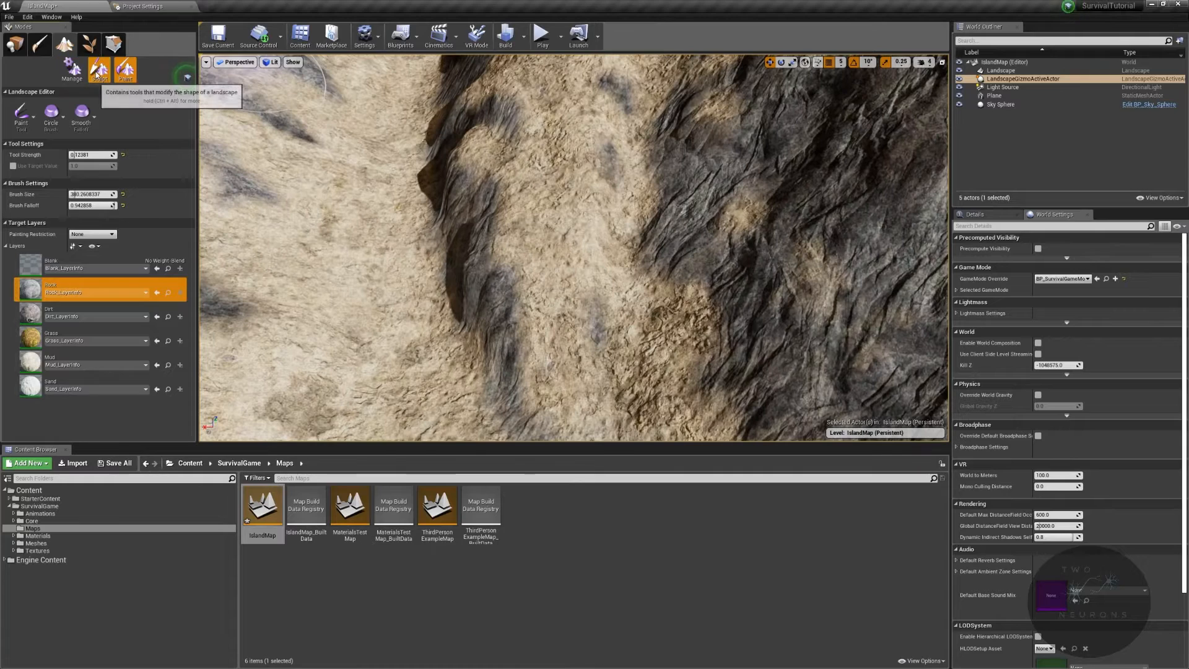
- Switch to Sculpt, pick the Smooth tool and smooth the rough terrain in the valley
click(100, 73)
click(21, 114)
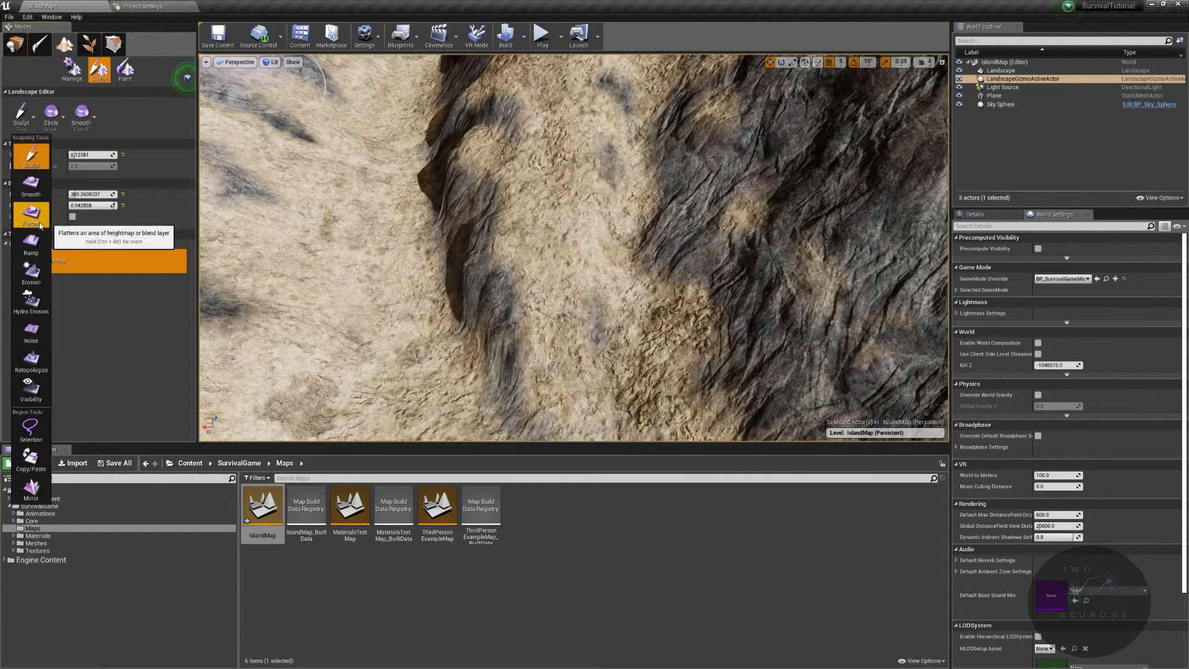
click(37, 197)
mouse_move(700, 417)
mouse_down()
mouse_move(580, 353)
mouse_move(597, 324)
mouse_up()
right_drag(607, 321, 607, 320)
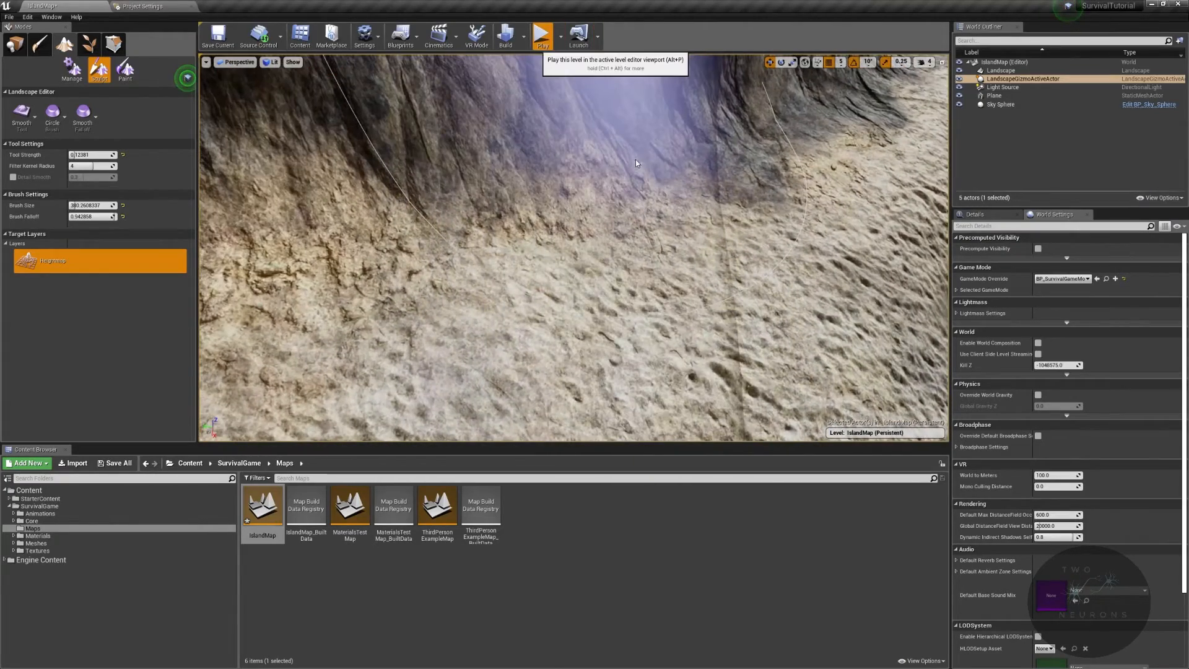
- Play the level in the editor to walk across the terrain and inspect it
key(alt+p)
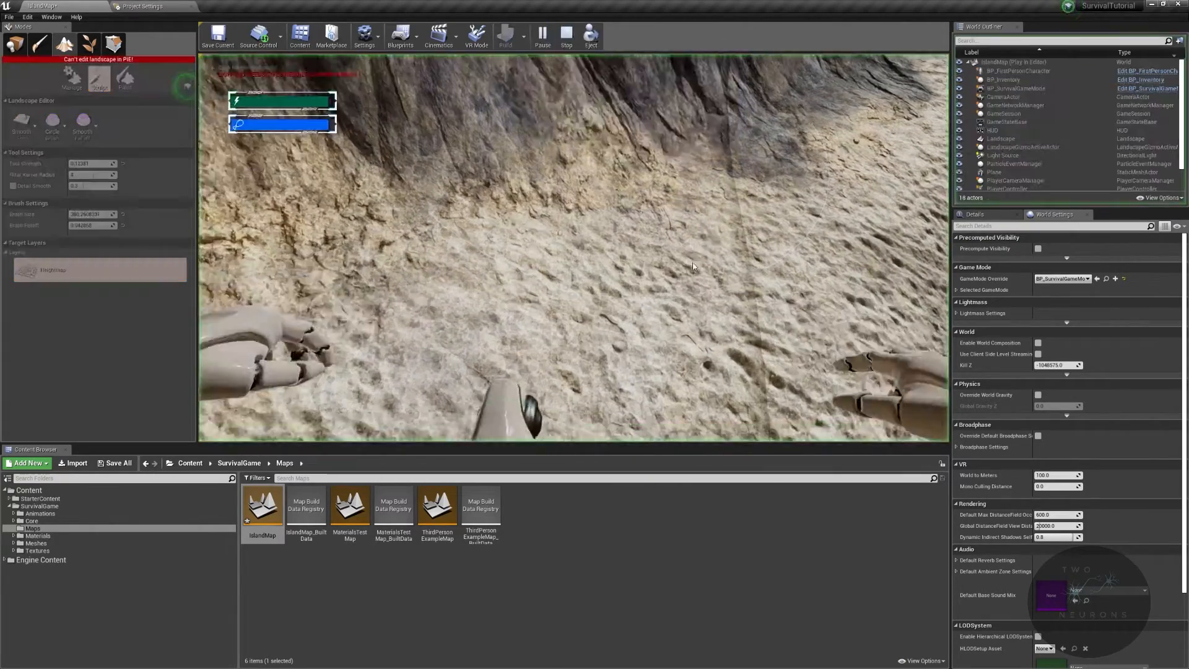
key(w)
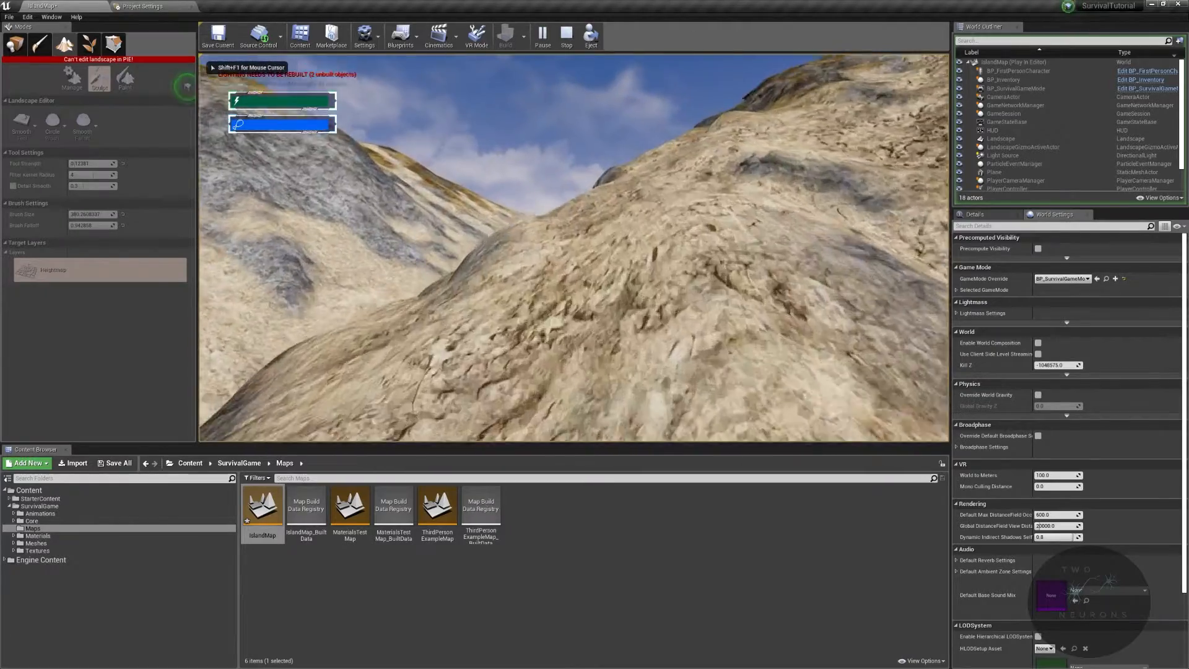
key(w)
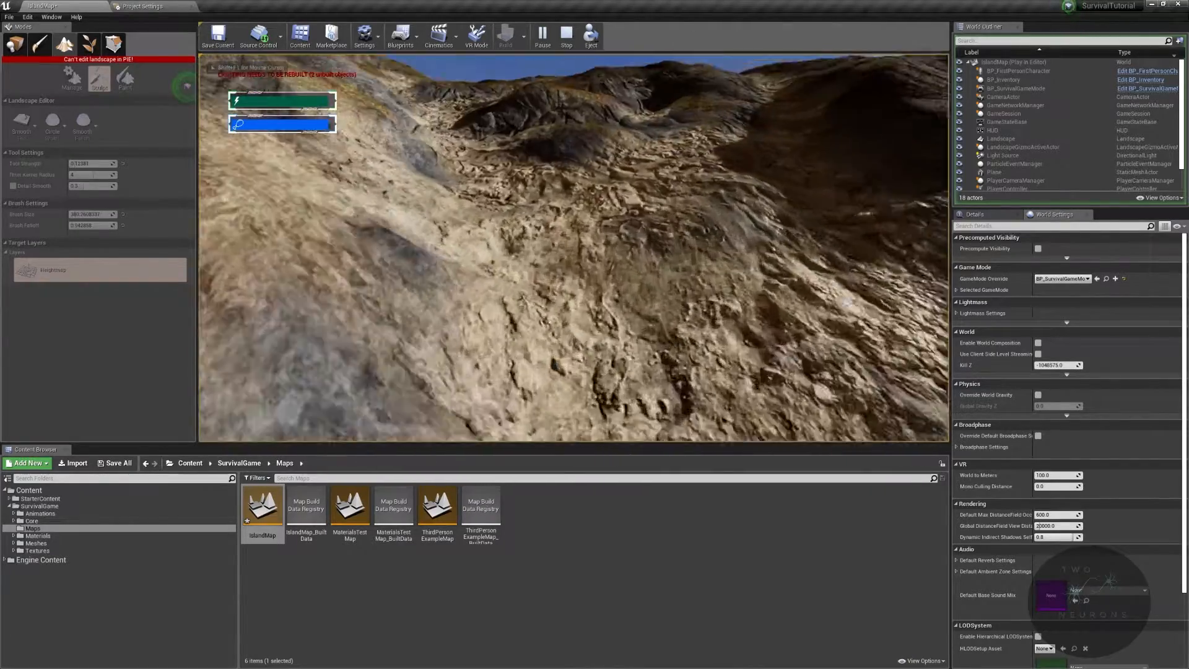
key(w)
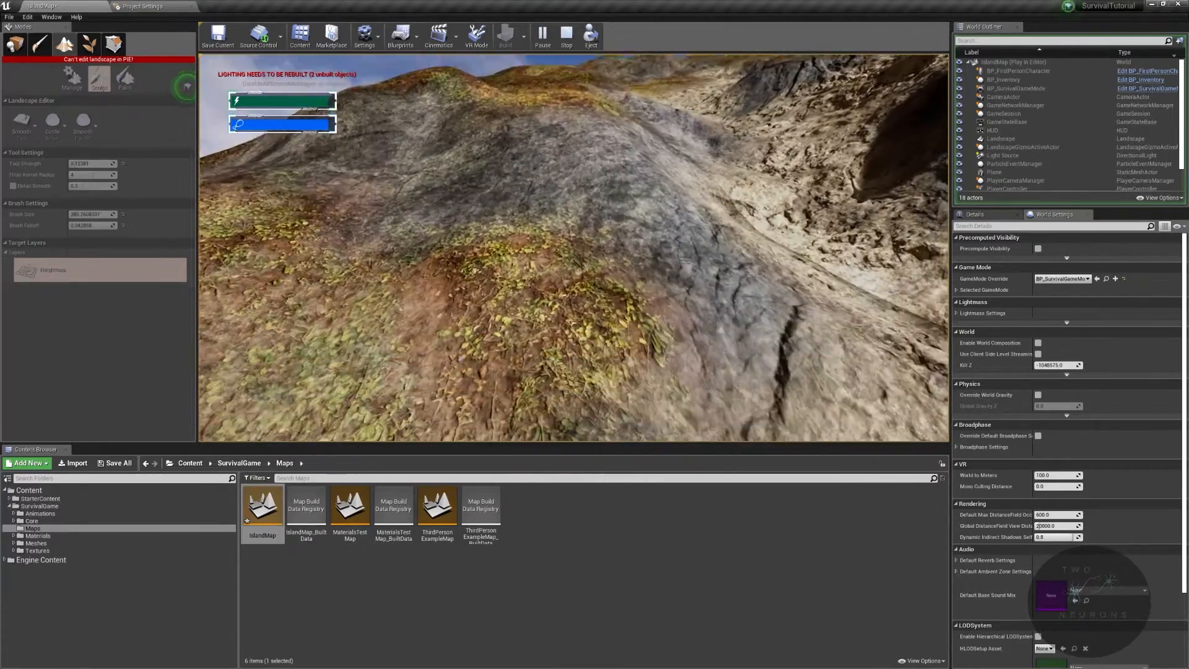
key(Escape)
- Reduce the brush size to about 285 and smooth another section of terrain
key(w)
right_drag(550, 140, 555, 146)
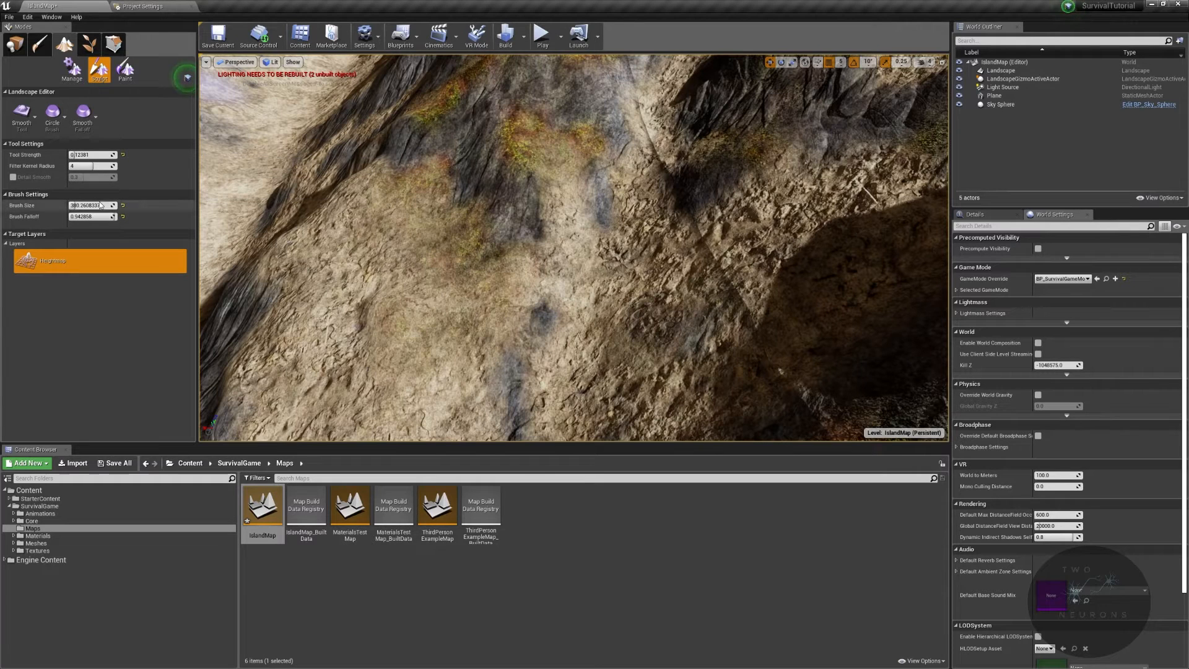
drag(81, 205, 62, 205)
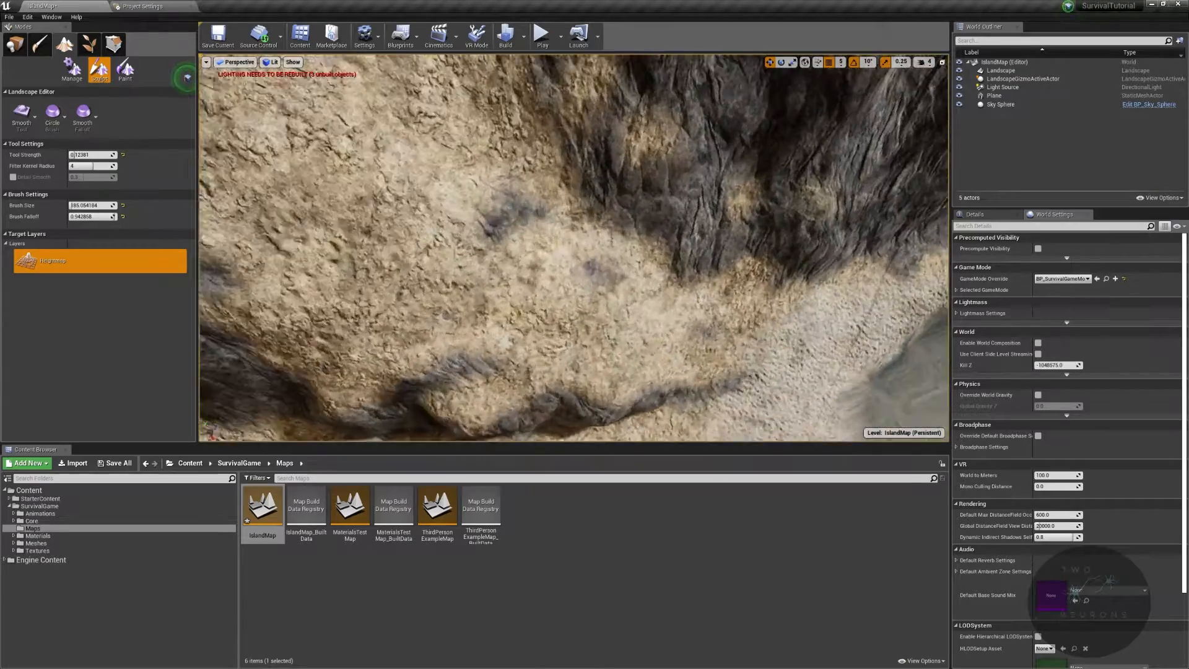
right_drag(471, 68, 471, 68)
- Play the level again to inspect the smoothed terrain
click(537, 39)
key(w)
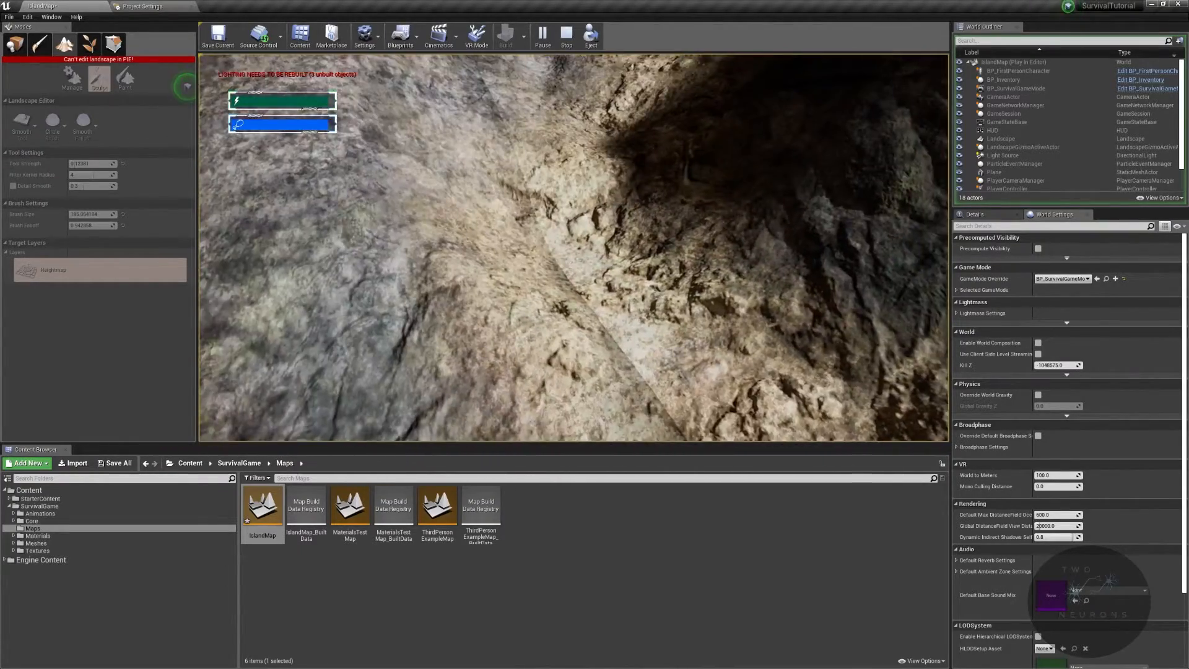
key(Escape)
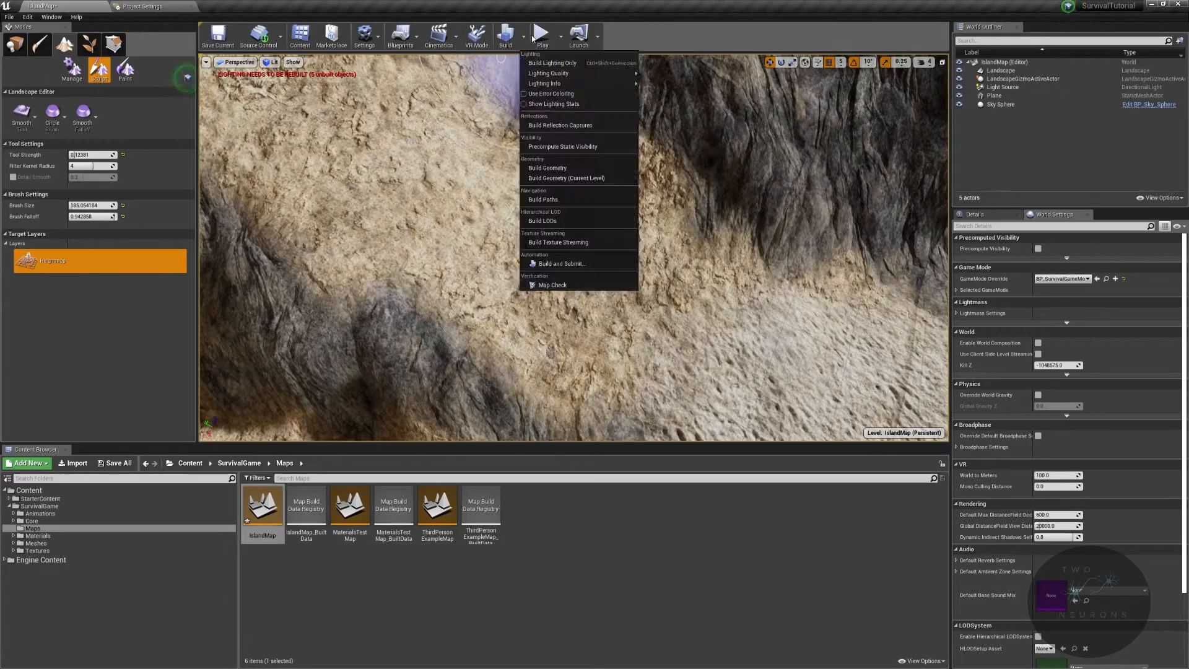
click(540, 36)
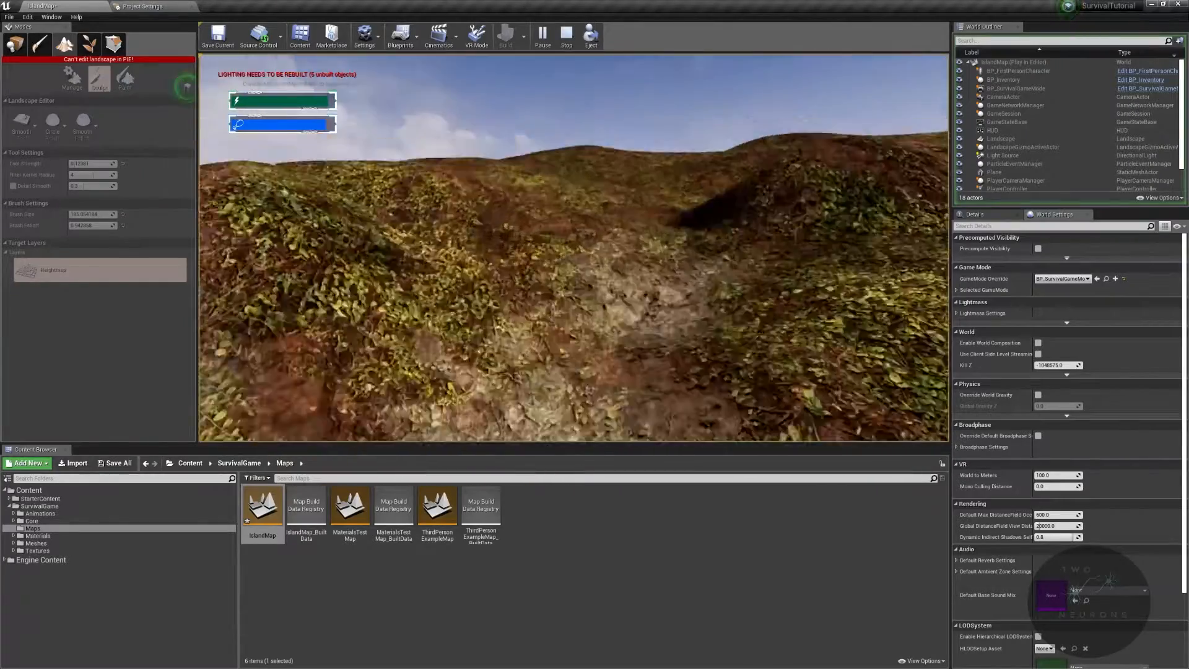
key(Escape)
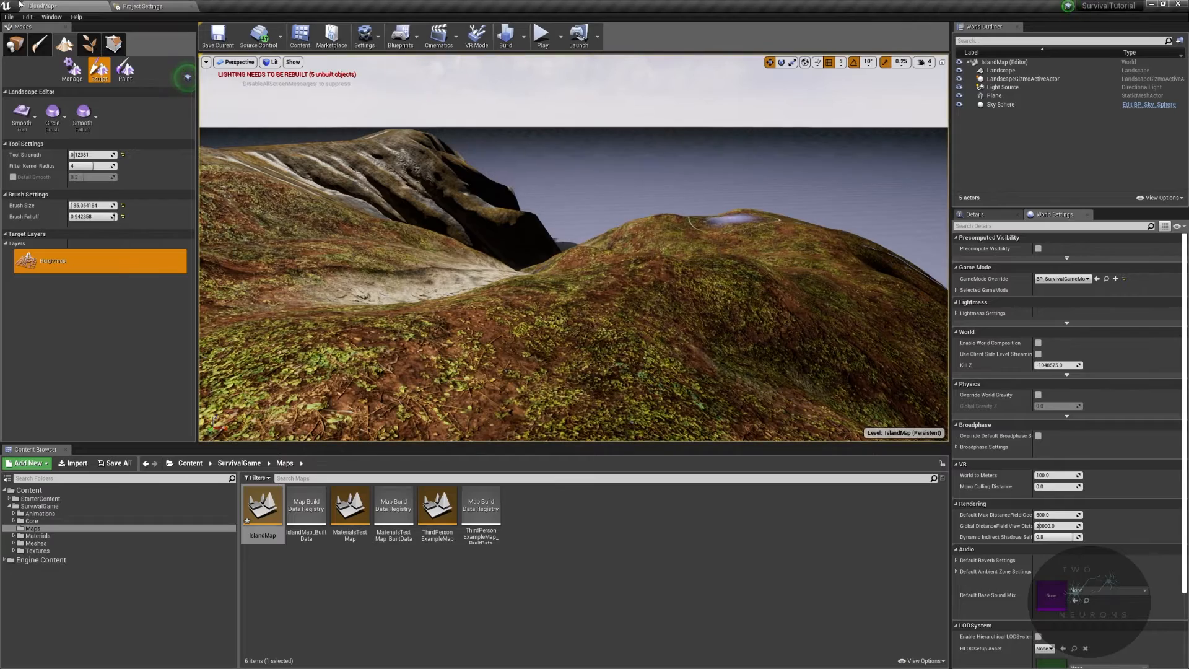
- Leave Landscape mode for Place mode and save the level
click(15, 44)
right_drag(668, 413, 759, 427)
key(w)
mouse_move(650, 343)
right_down()
mouse_move(697, 378)
mouse_move(651, 343)
right_up()
key(ctrl+s)
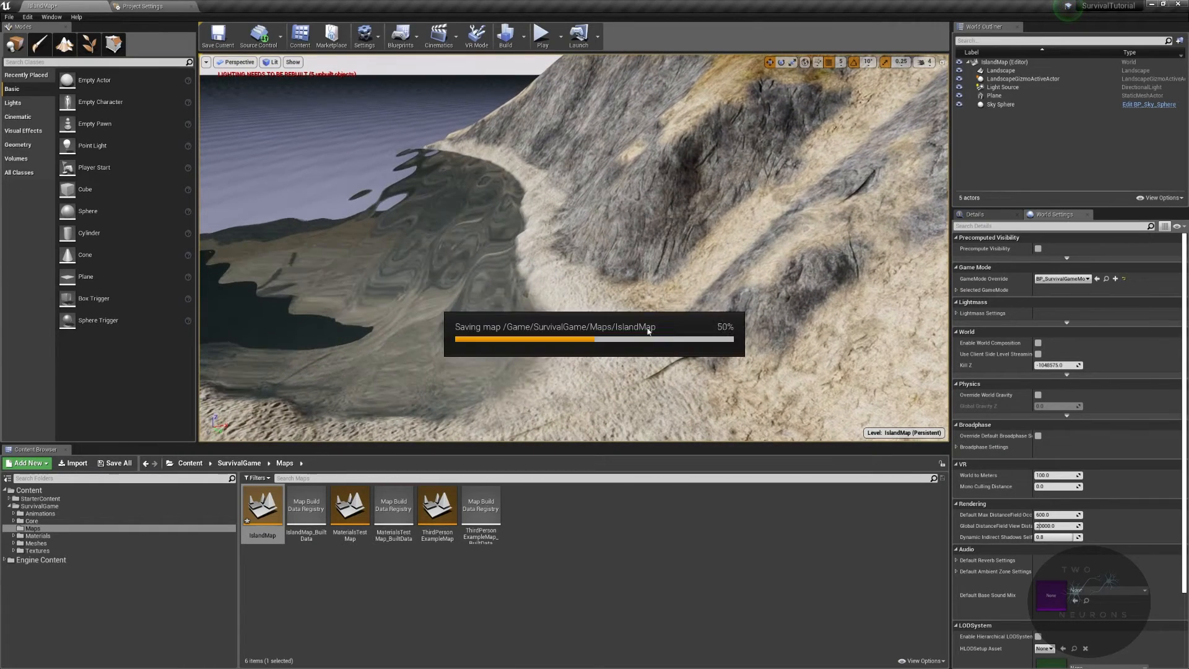
- Open the Physics project settings and name SurfaceType1 Dirt under Physical Surface
click(151, 6)
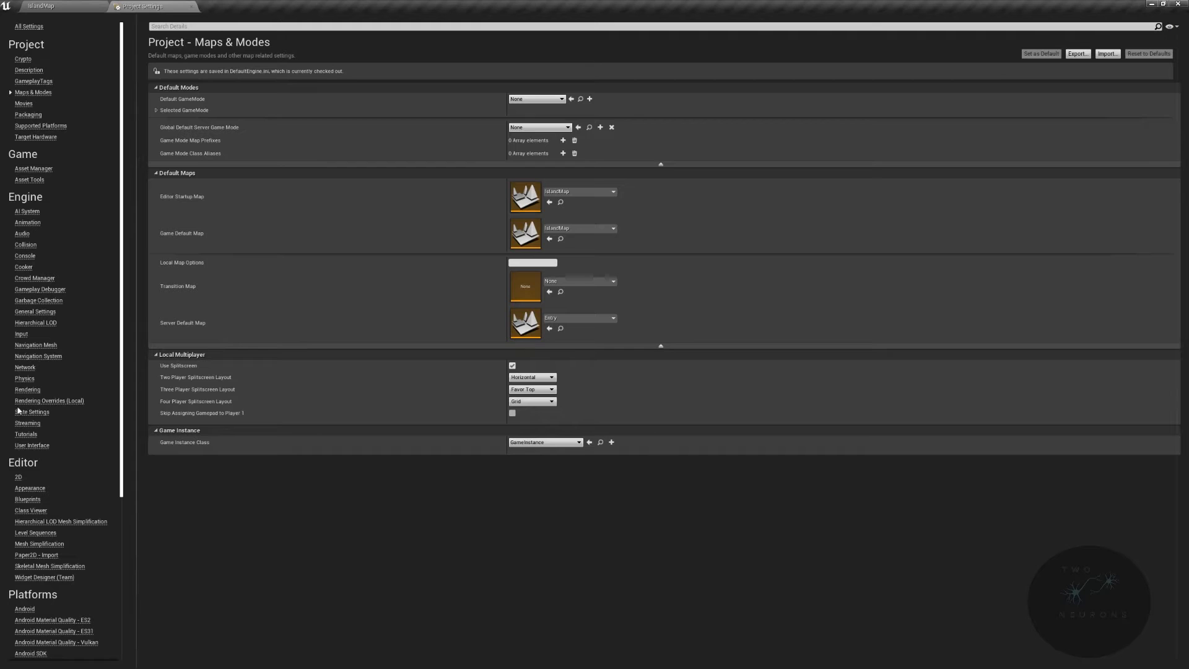
click(25, 379)
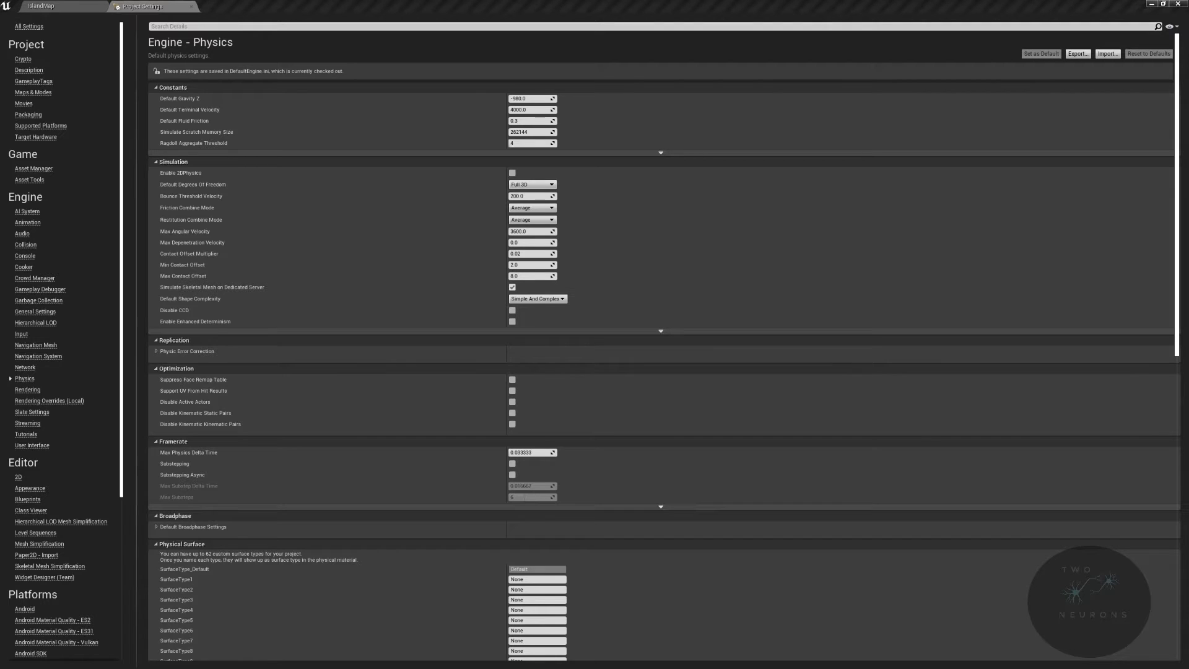
scroll(901, 389, down, 6)
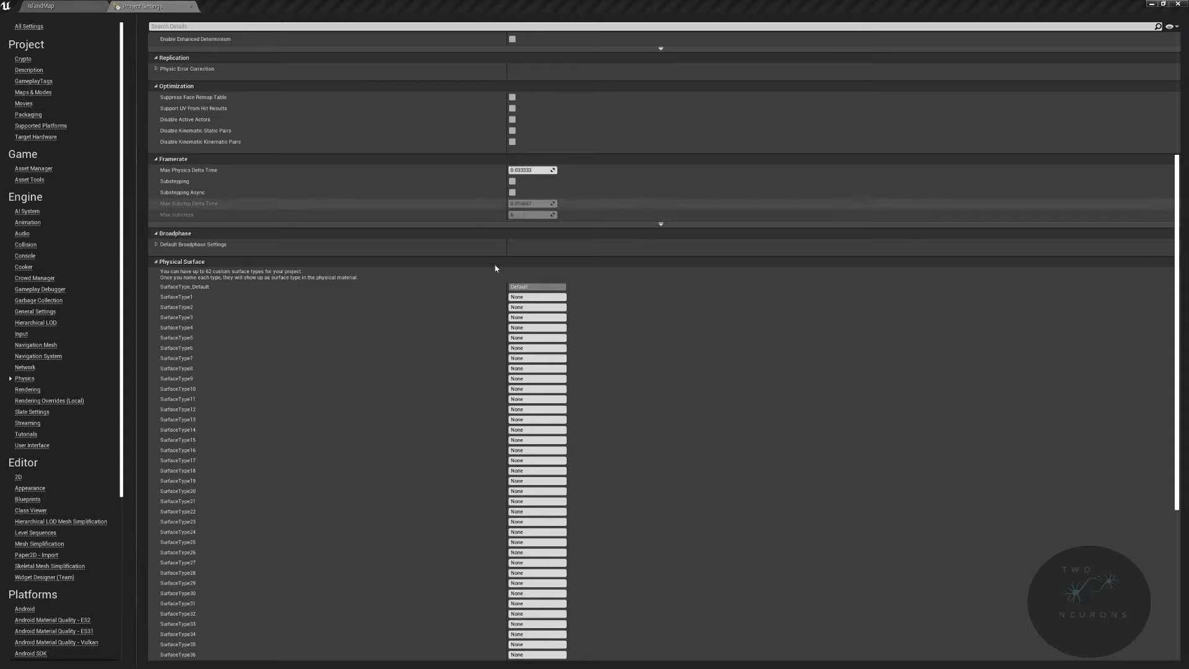
click(527, 298)
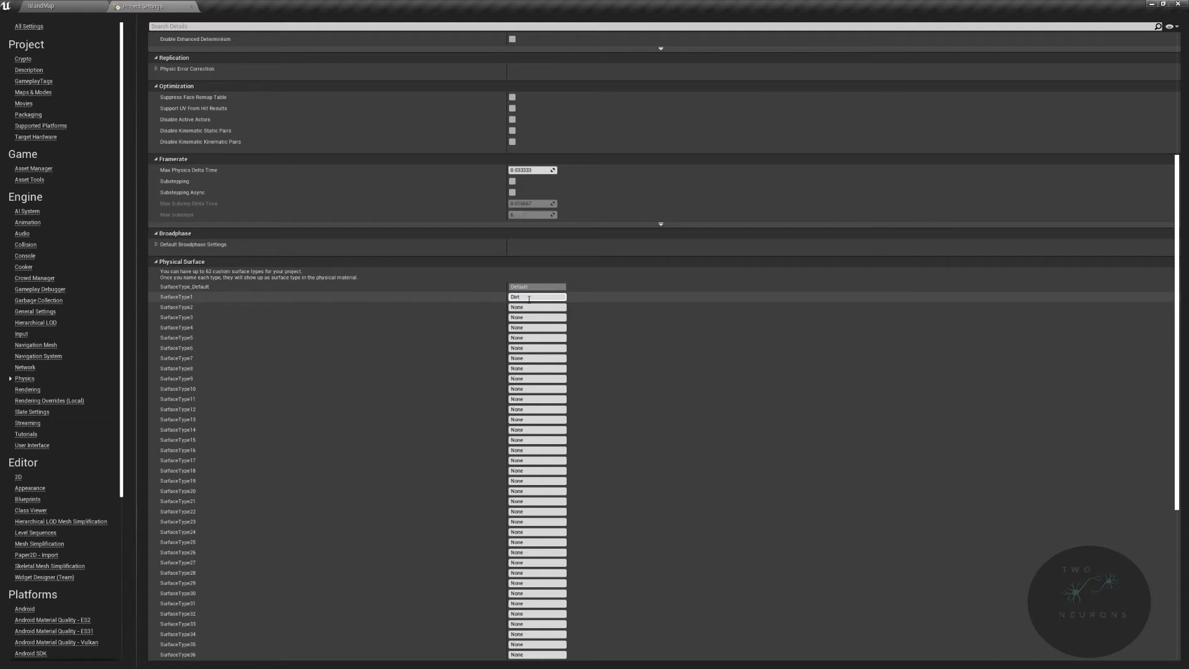
- Name SurfaceType2 Grass and SurfaceType3 Mud
click(527, 307)
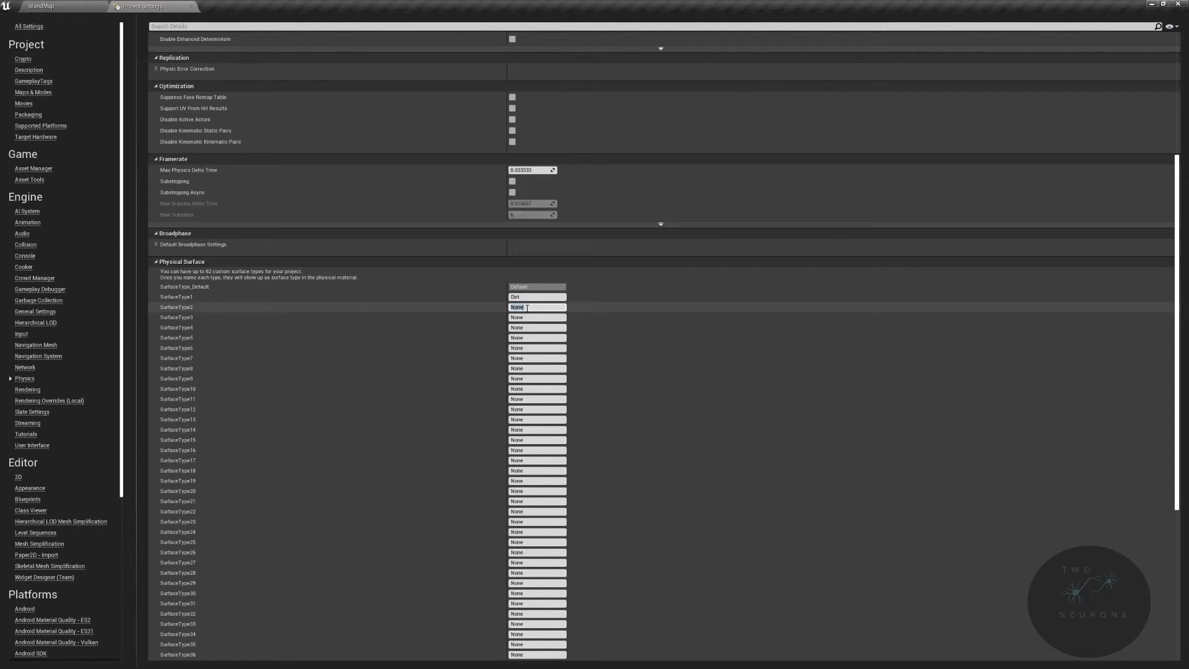
text(Grass)
click(531, 318)
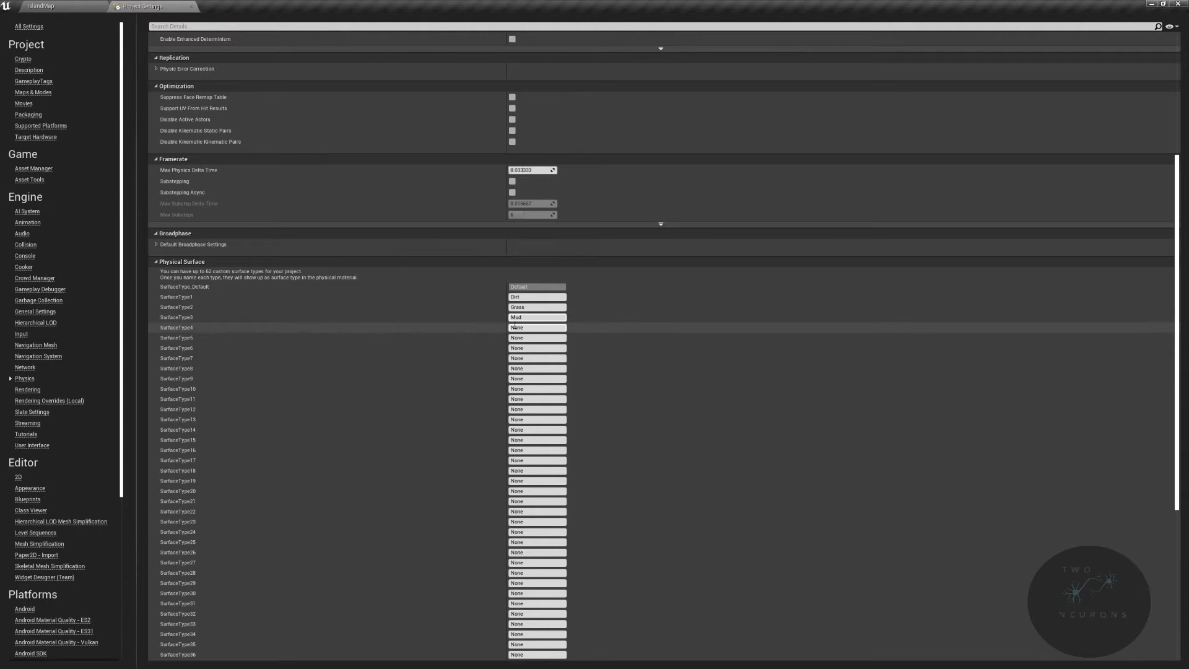
- Name SurfaceType4 Rock and SurfaceType5 Sand under Physical Surface
text(Rock)
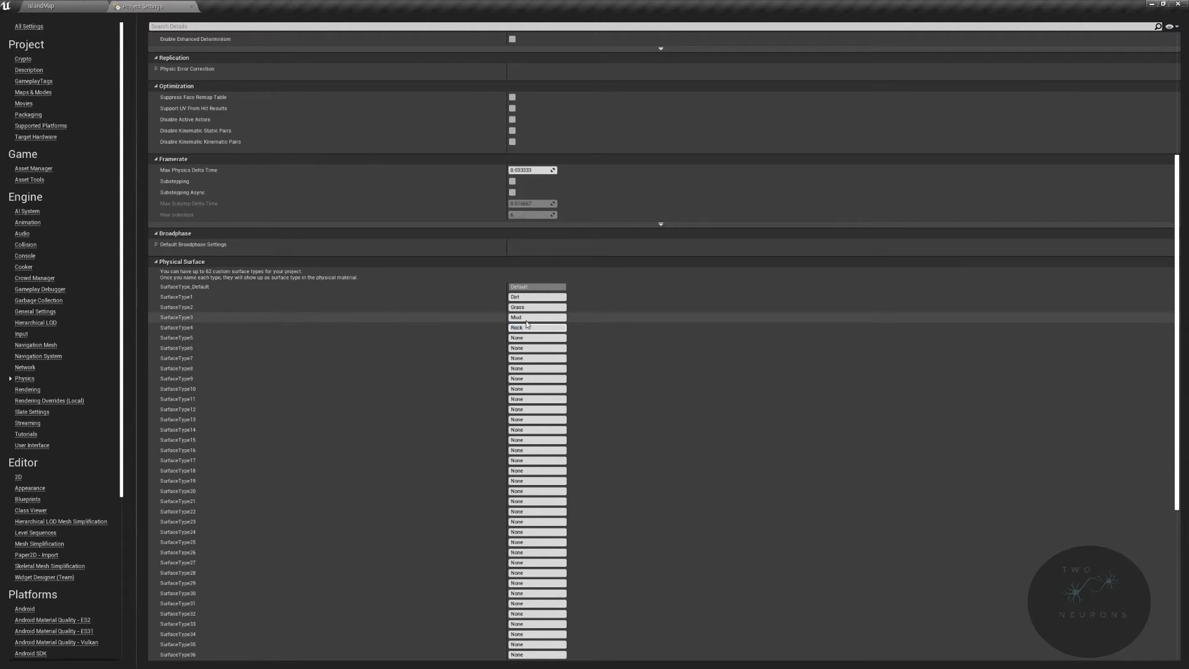
click(530, 338)
text(Sa)
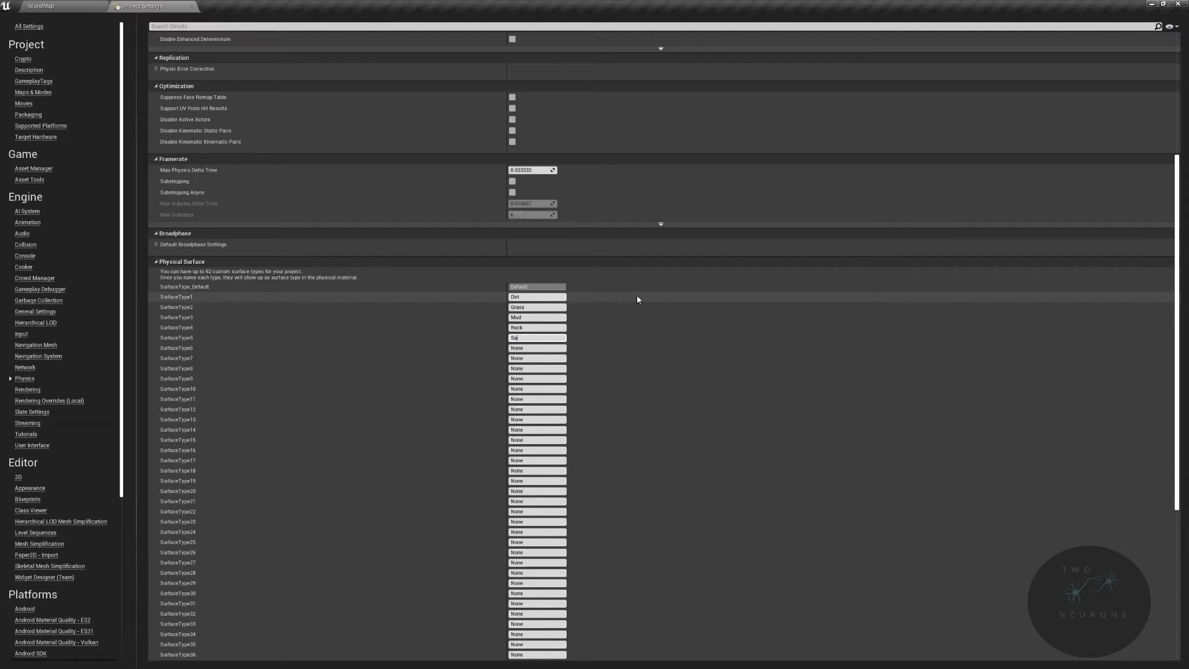
text(nd)
key(Return)
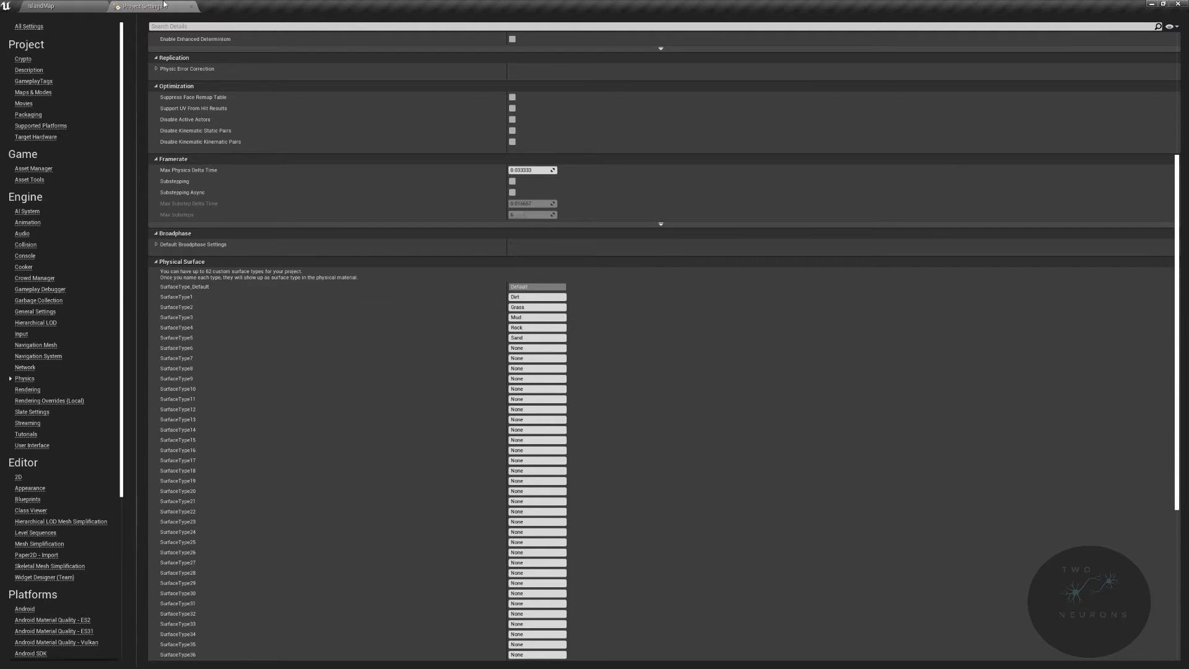
- Back in the level editor, create a folder named PhysMat inside Core and open it
click(77, 5)
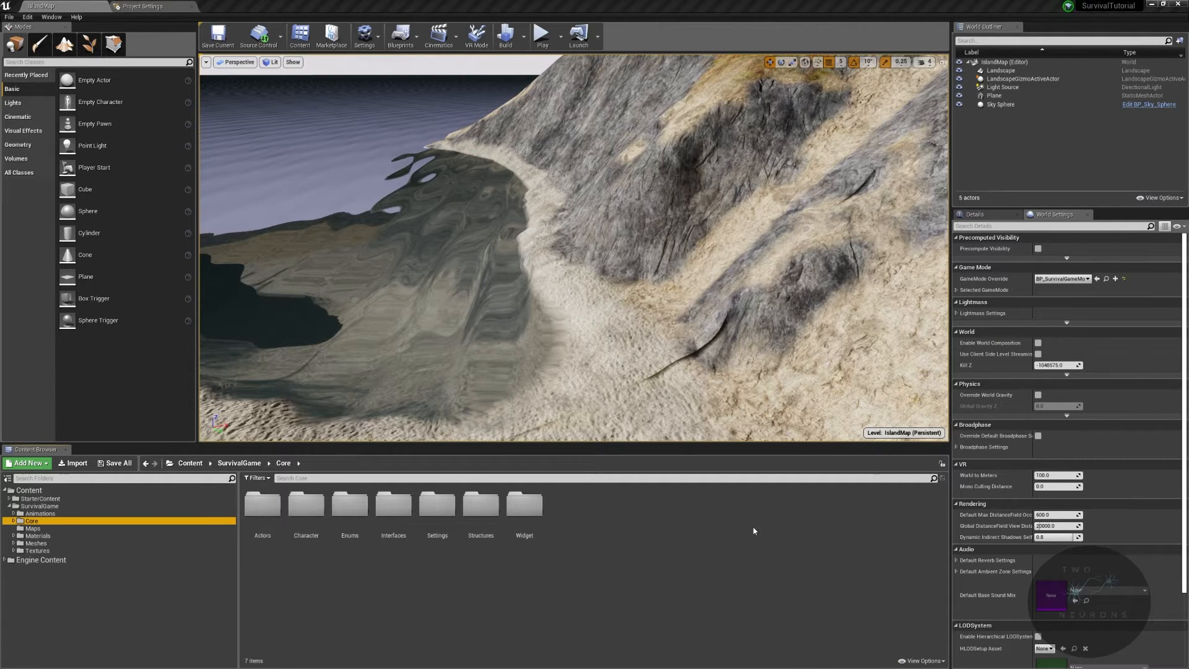
right_click(637, 520)
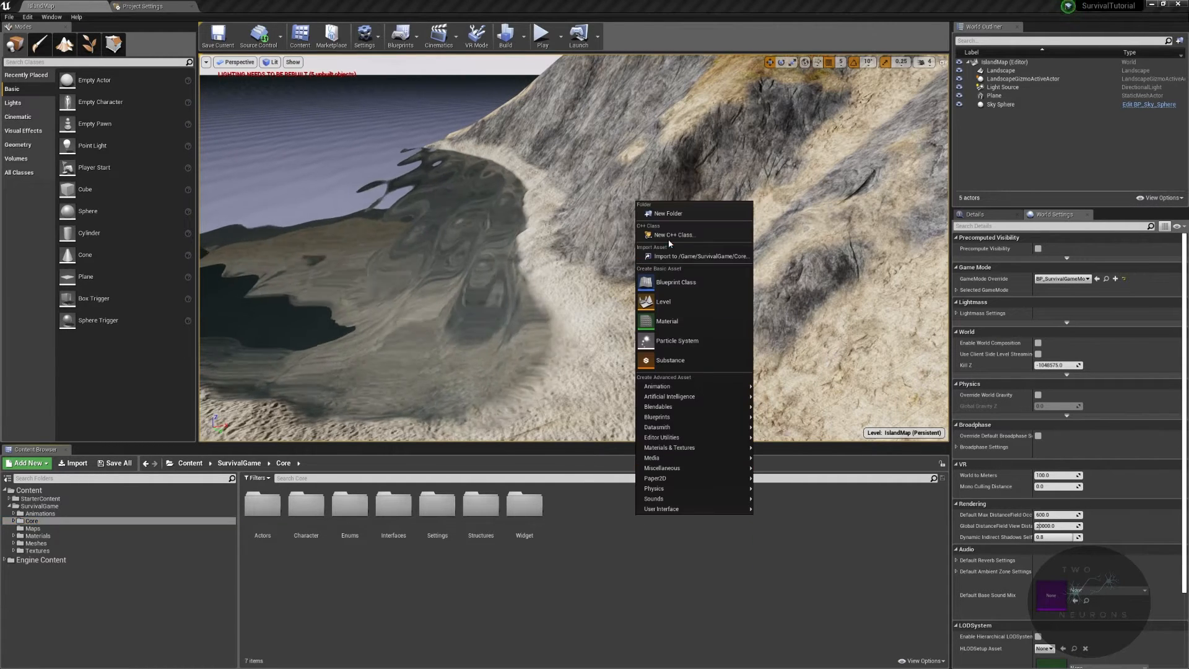
click(682, 213)
text(PhysMat)
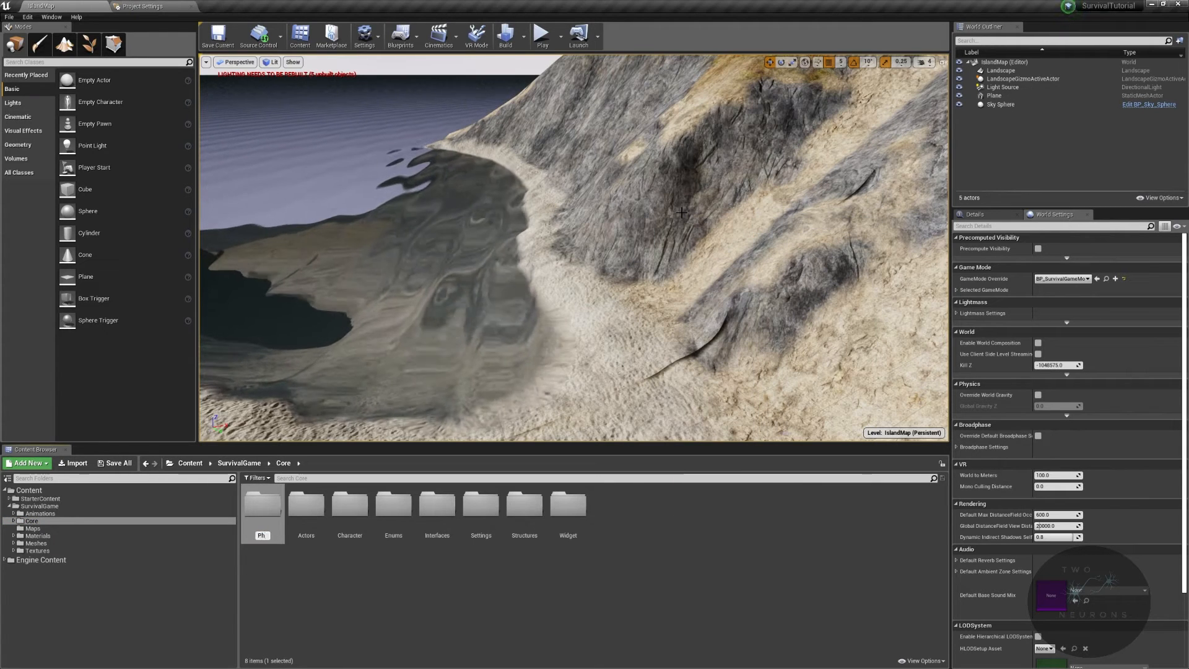
key(Return)
double_click(437, 505)
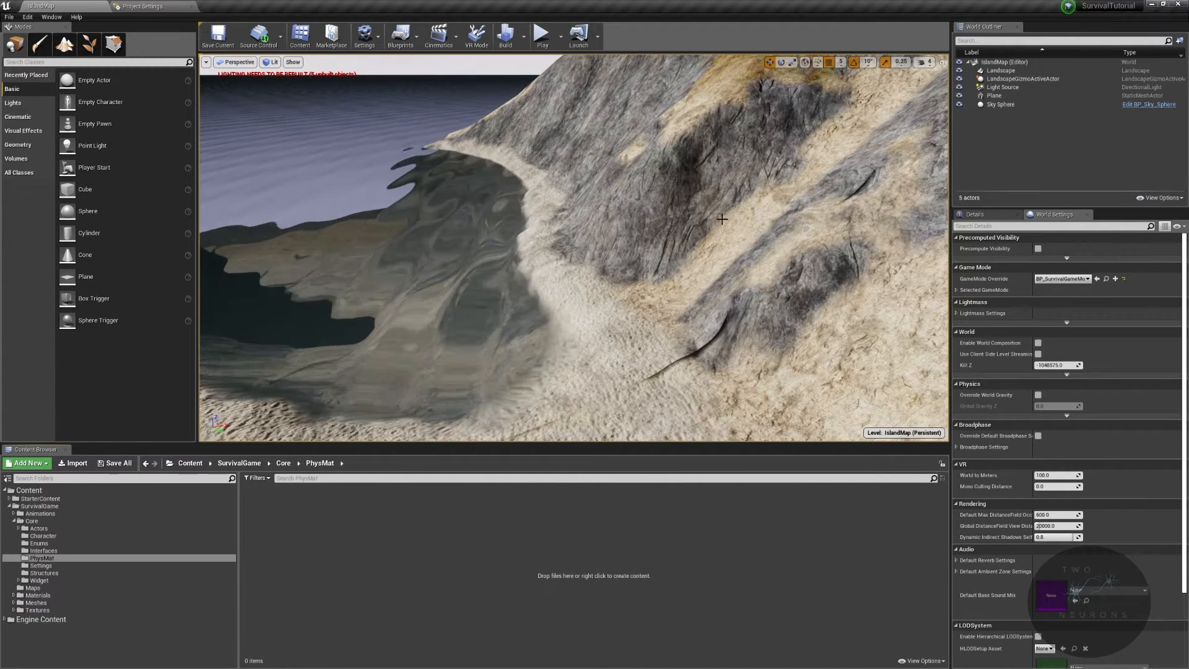
- Create a new Physical Material asset from the PhysicalMaterial class and name it PM_Dirt
right_click(409, 539)
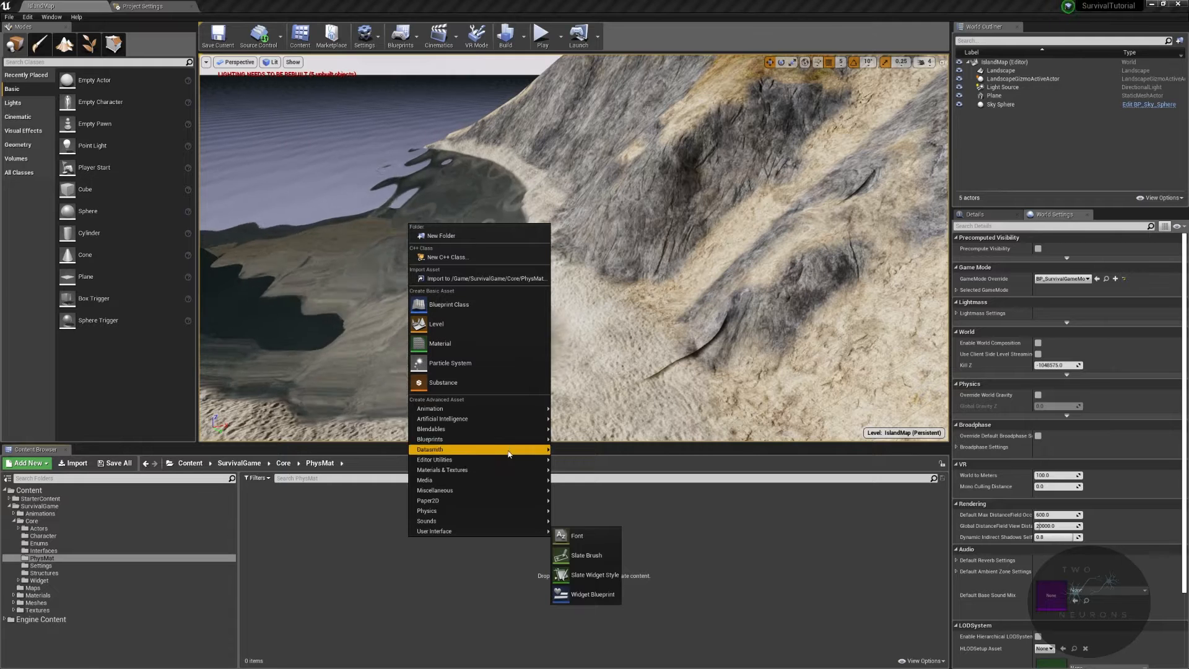
mouse_move(478, 505)
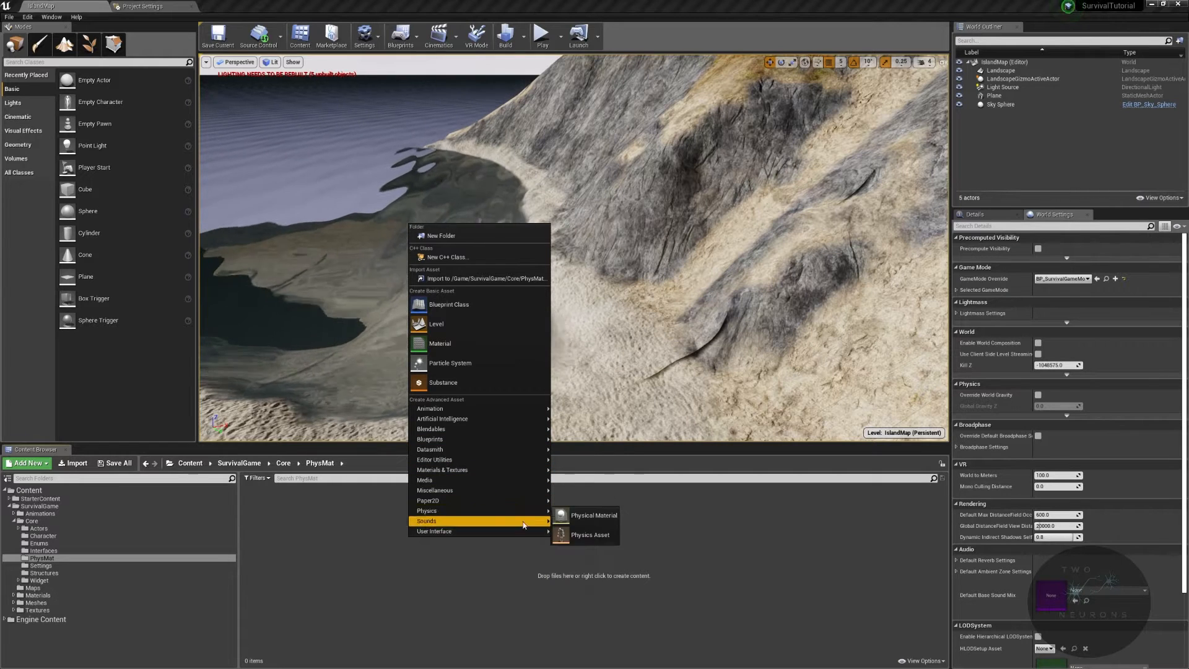
click(596, 516)
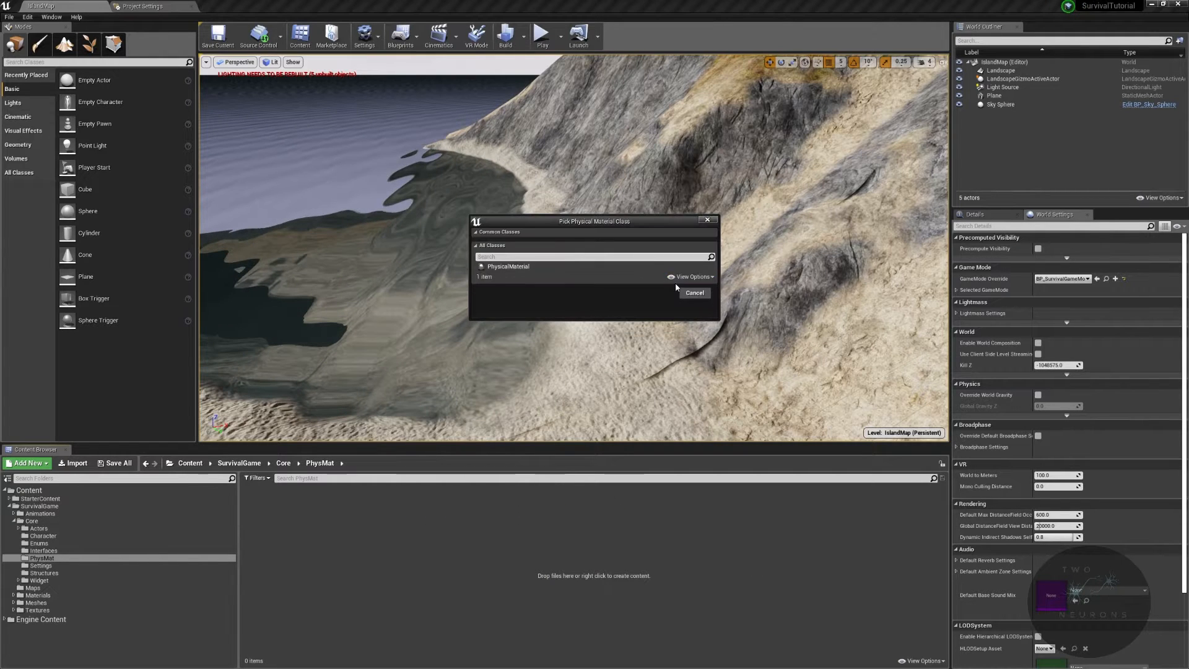
click(508, 267)
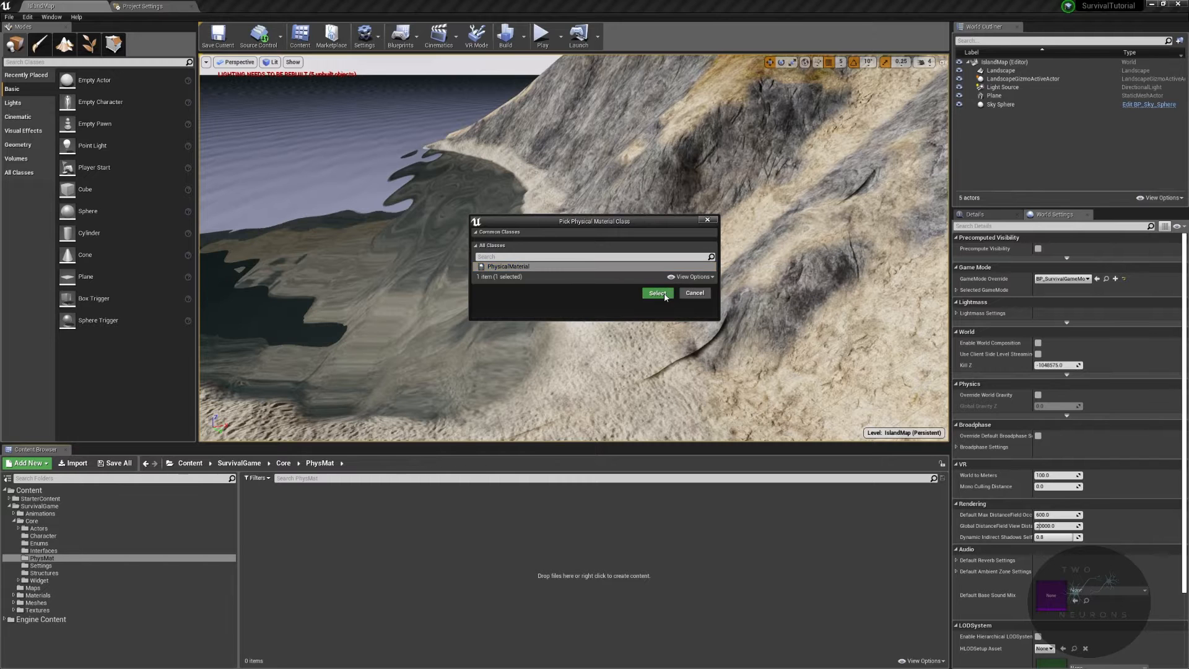
click(657, 293)
text(PM)
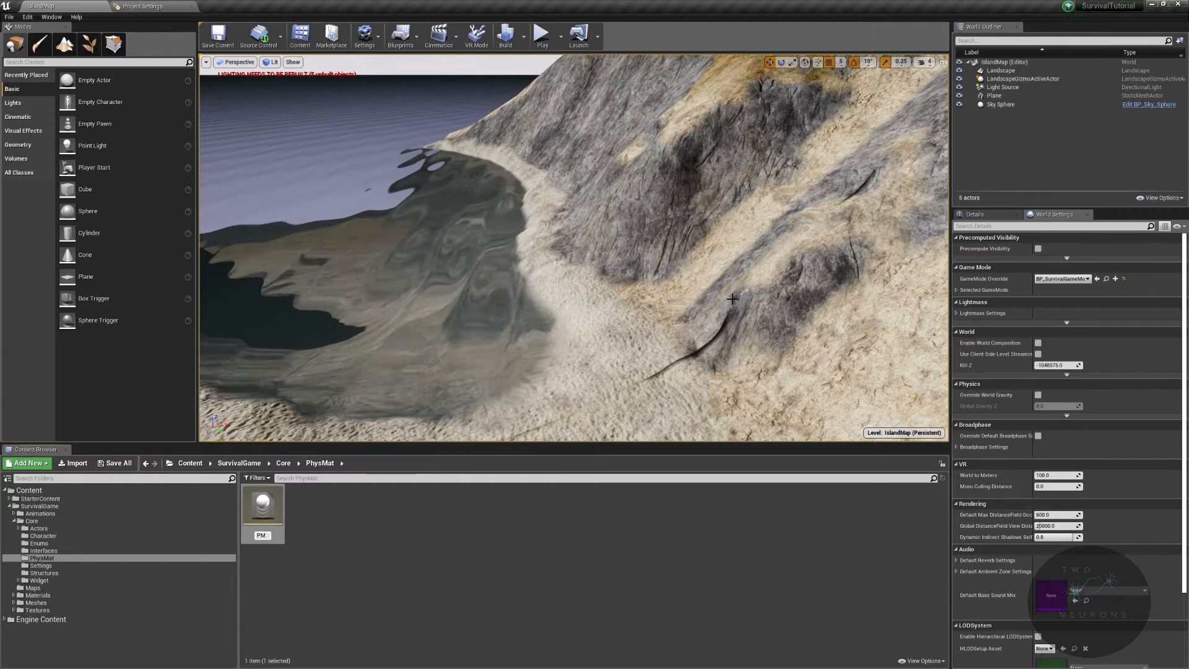
text(_Dirt)
key(Return)
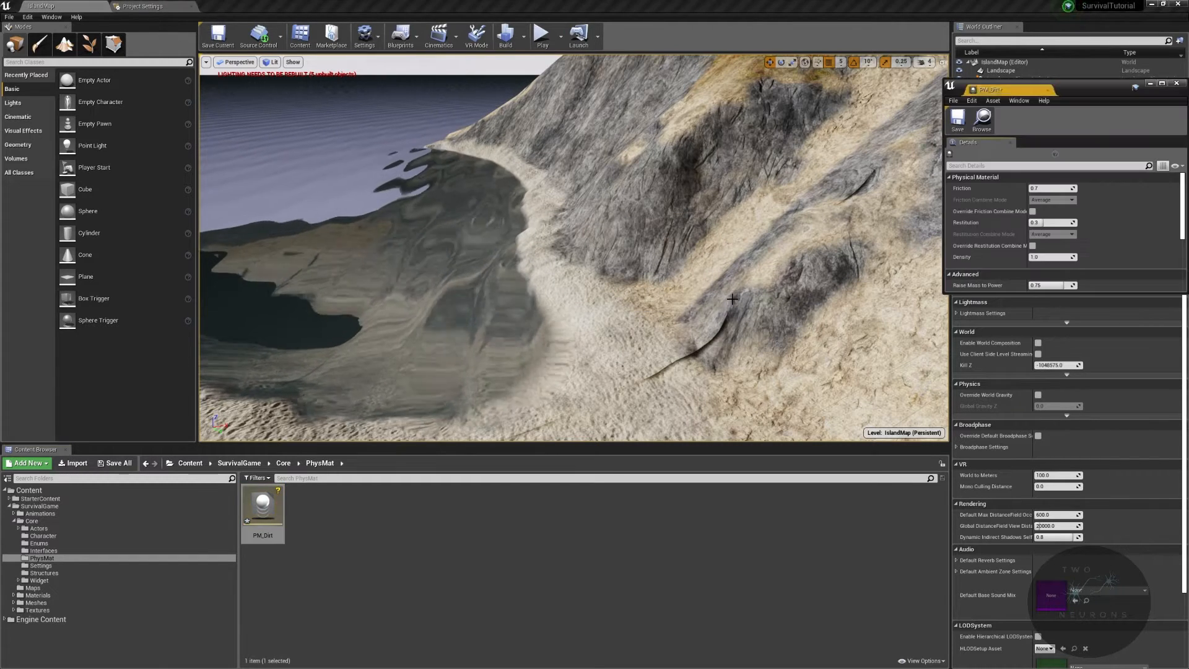
- Dock the PM_Dirt editor window as a tab and close the Project Settings tab
drag(991, 90, 466, 5)
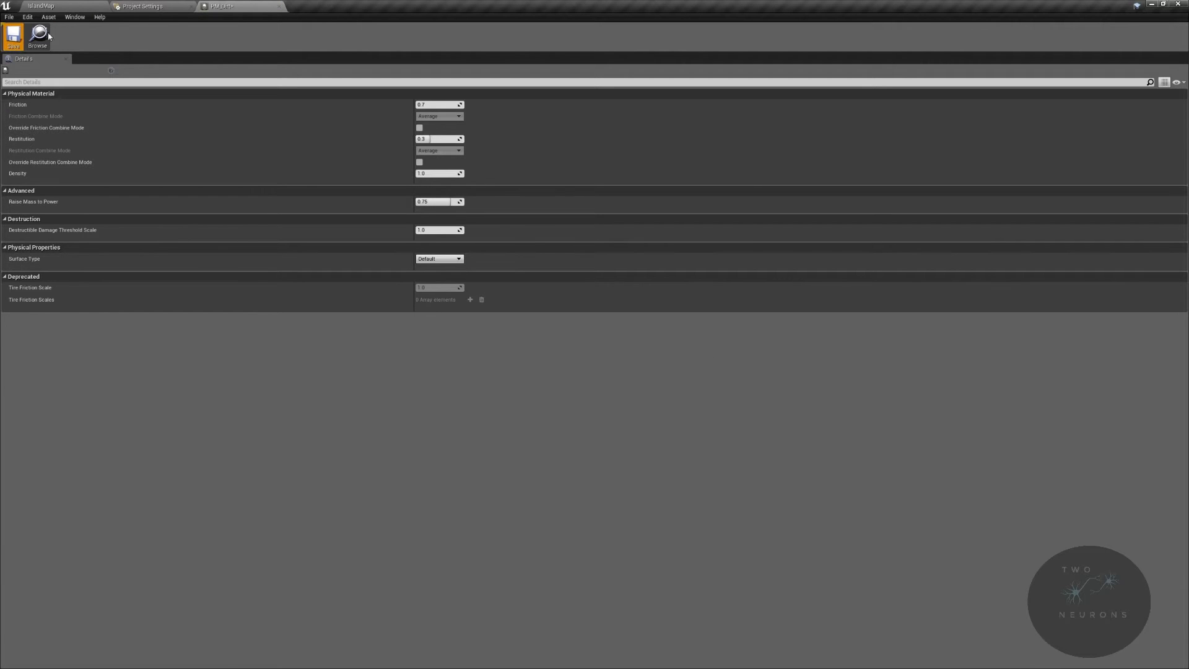
click(279, 7)
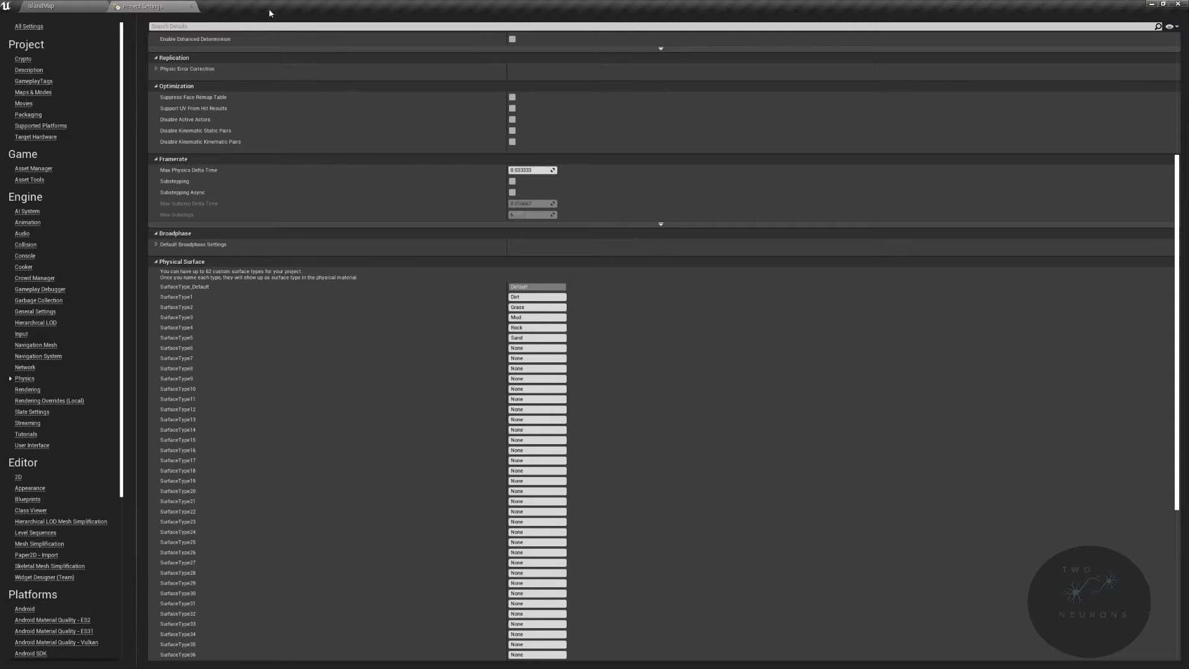
click(192, 7)
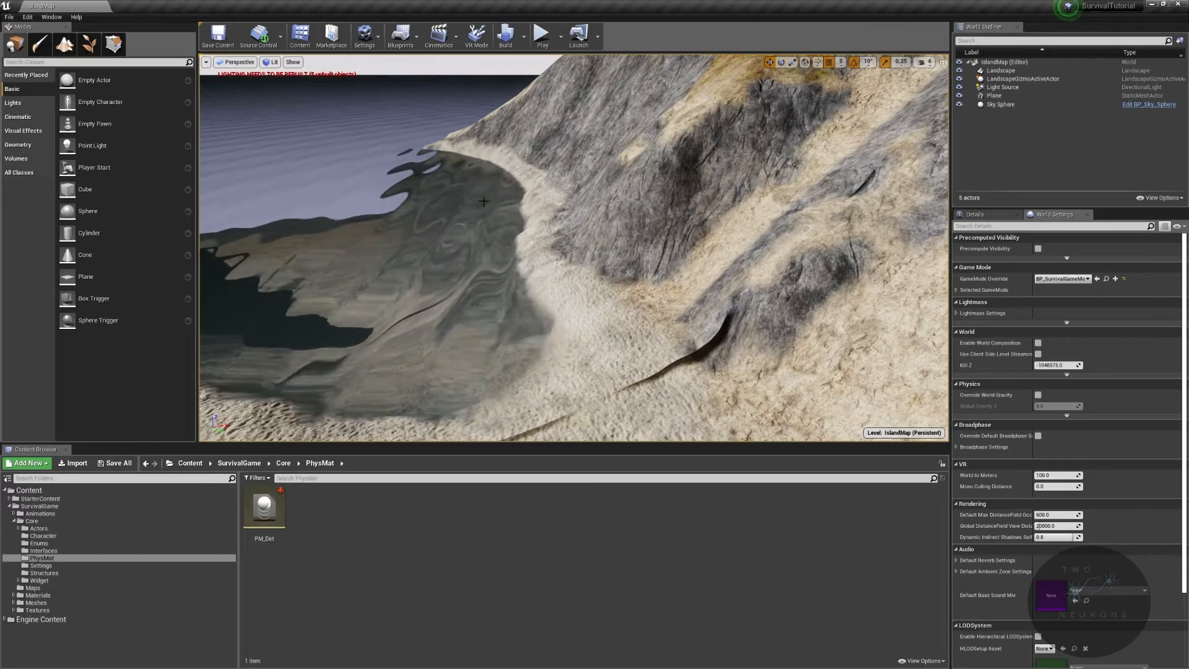
right_drag(574, 248, 529, 288)
right_drag(496, 347, 669, 312)
mouse_move(558, 278)
right_down()
mouse_move(700, 267)
mouse_move(539, 270)
right_up()
mouse_move(701, 369)
right_down()
mouse_move(595, 371)
mouse_move(701, 369)
right_up()
right_drag(589, 183, 573, 230)
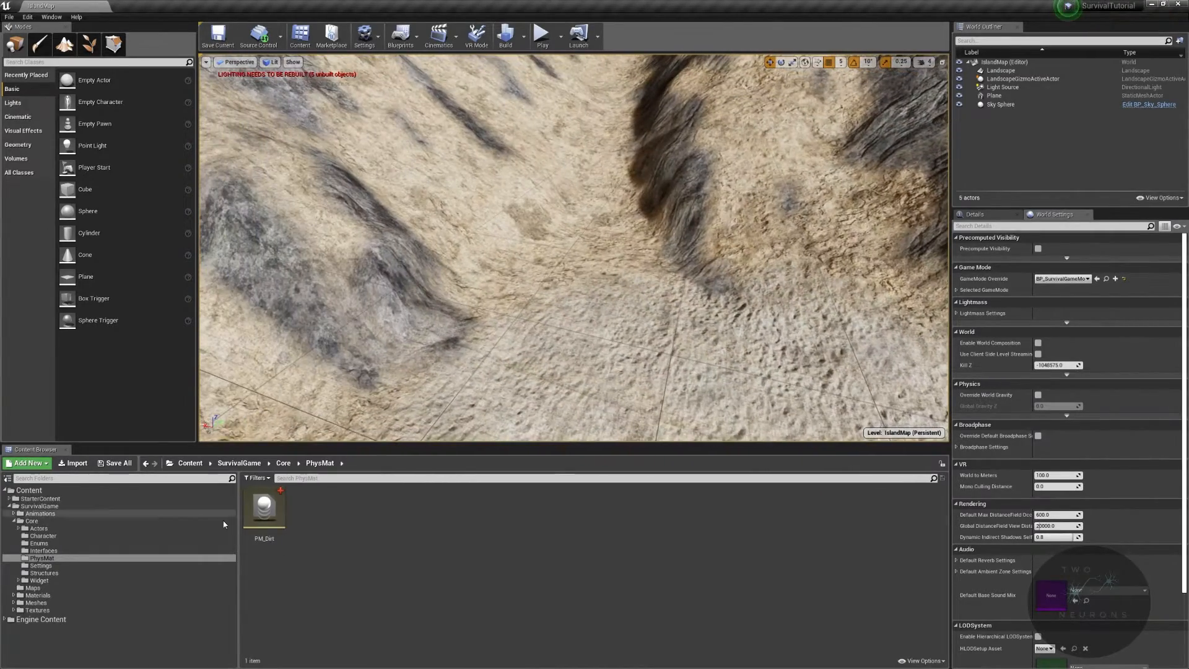
- Open PM_Dirt, set its Surface Type to Dirt, and save the asset
double_click(264, 511)
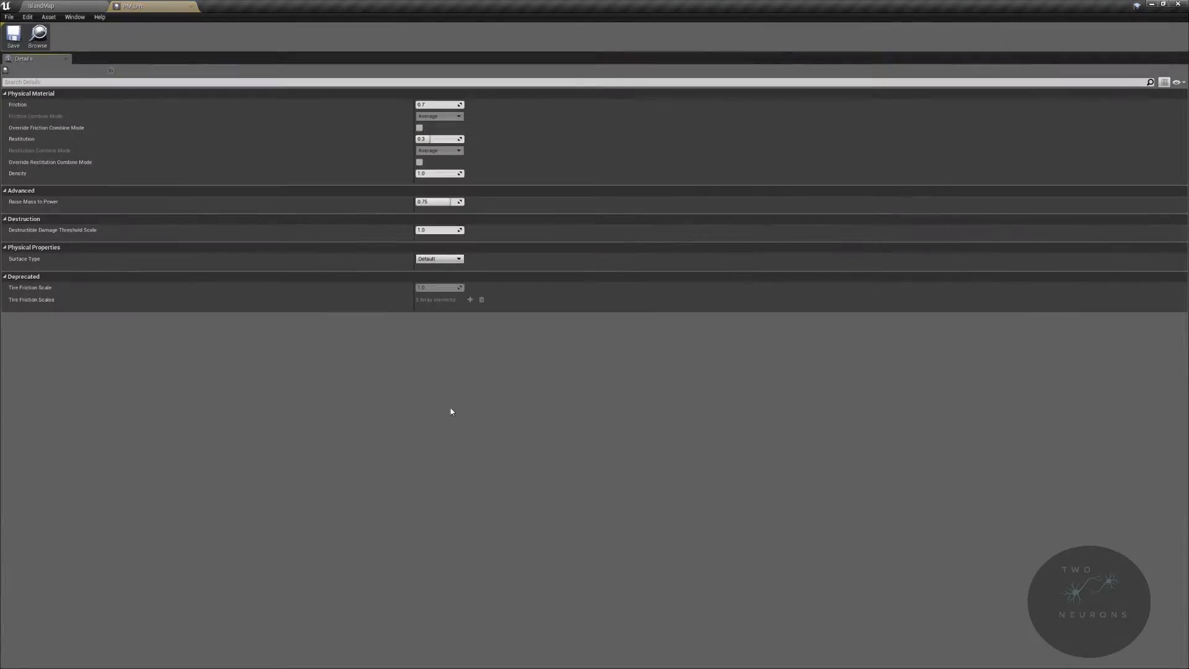
click(439, 259)
click(442, 273)
key(ctrl+s)
- Duplicate PM_Dirt in the PhysMat folder and name the copy PM_Grass
click(87, 5)
right_click(281, 514)
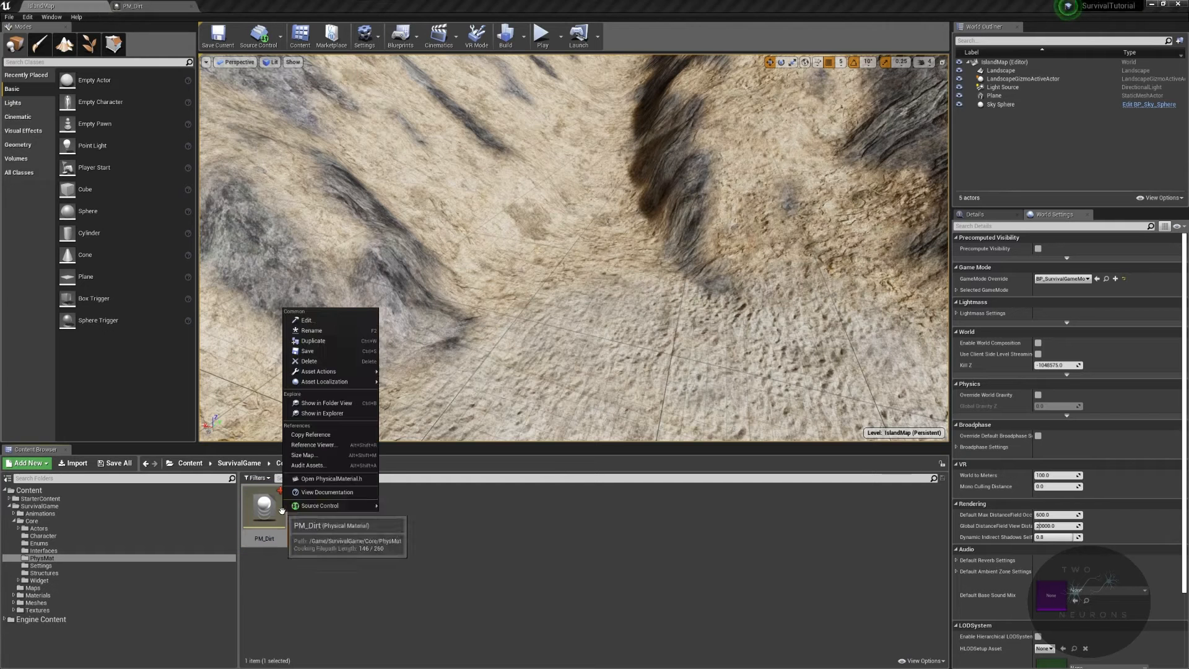
click(282, 515)
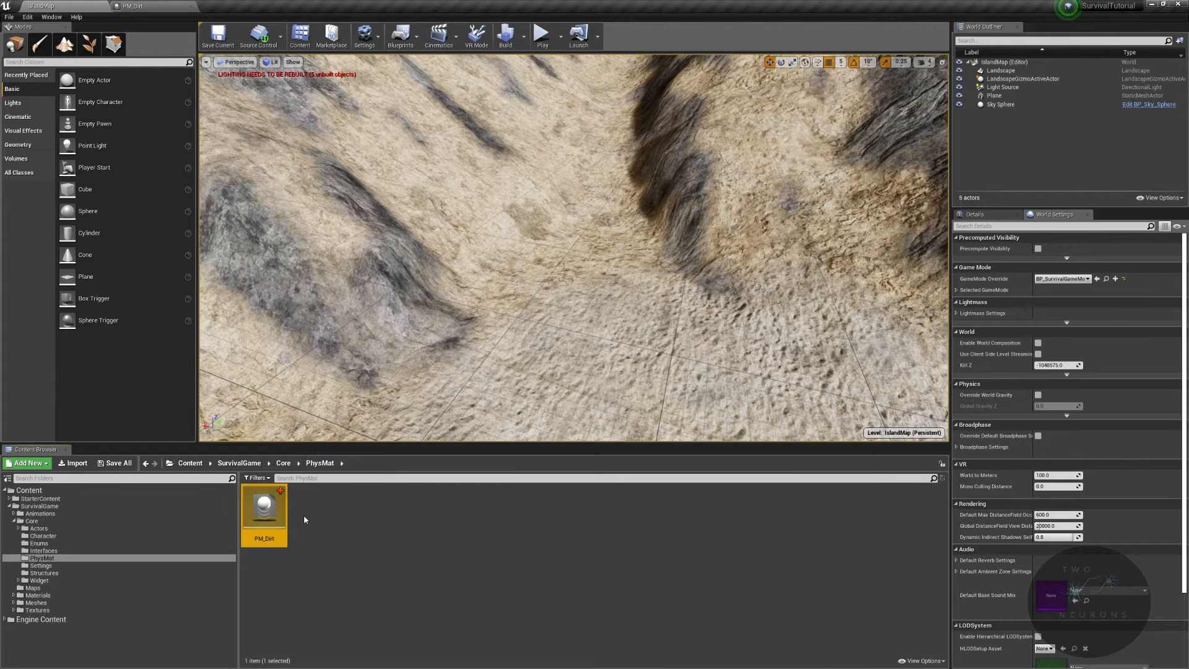
right_click(279, 514)
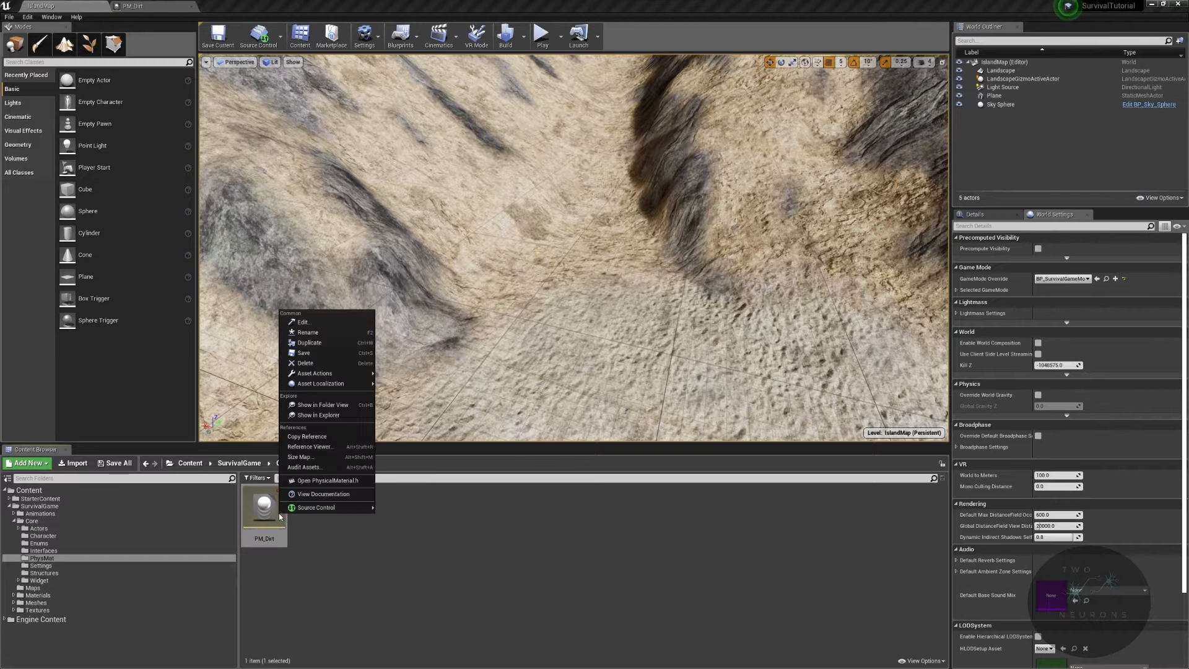
click(356, 343)
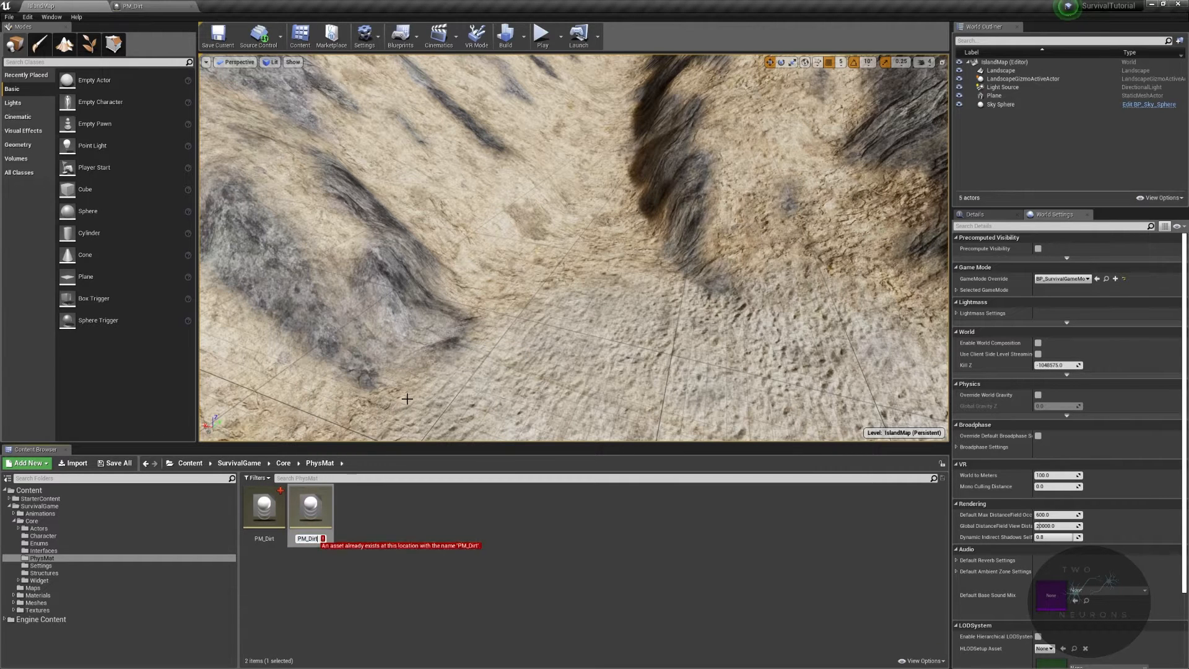
text(PM_Grass)
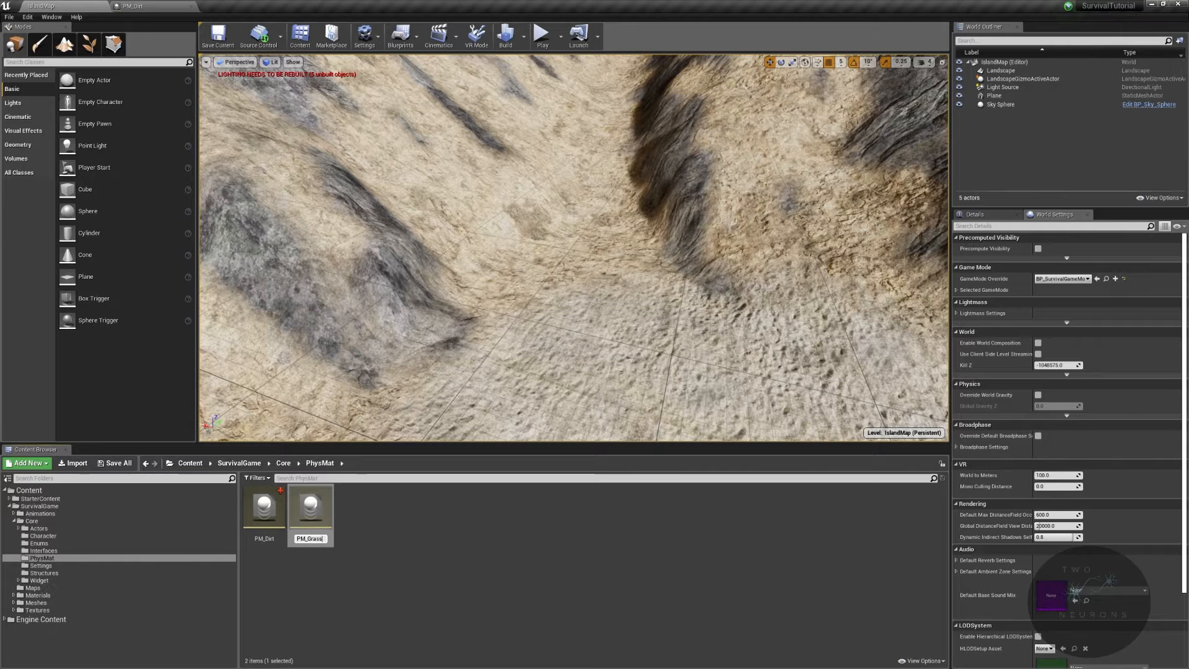
key(Return)
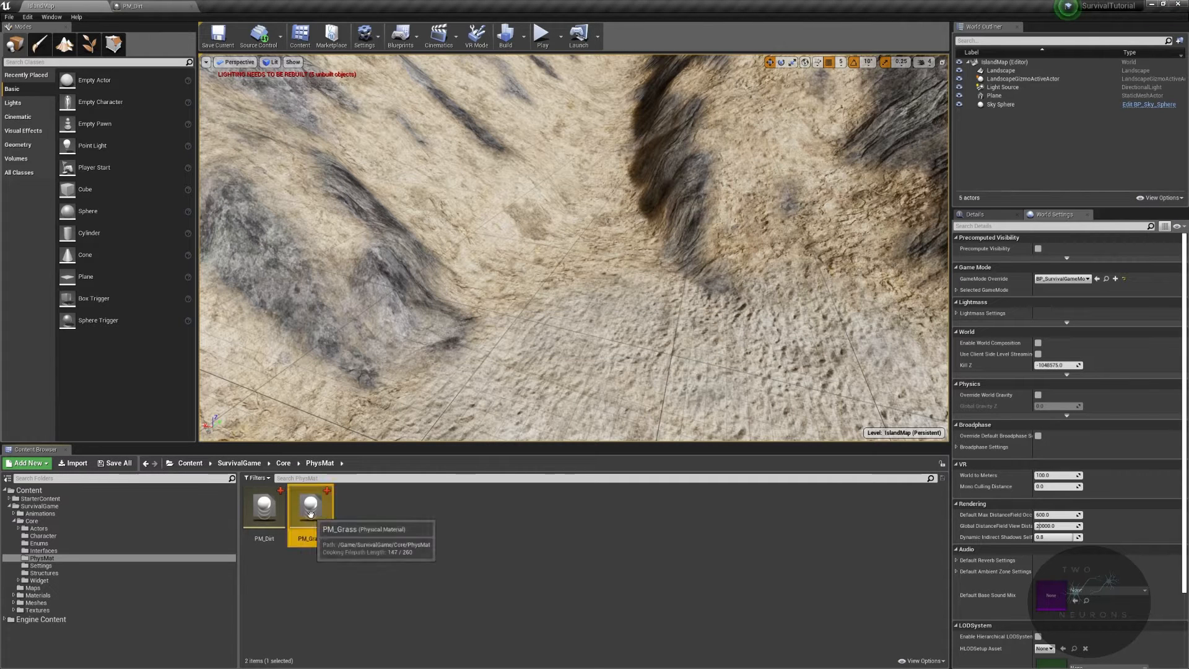
- Open PM_Grass, set its Surface Type to Grass, and save it
double_click(311, 512)
drag(1013, 93, 357, 9)
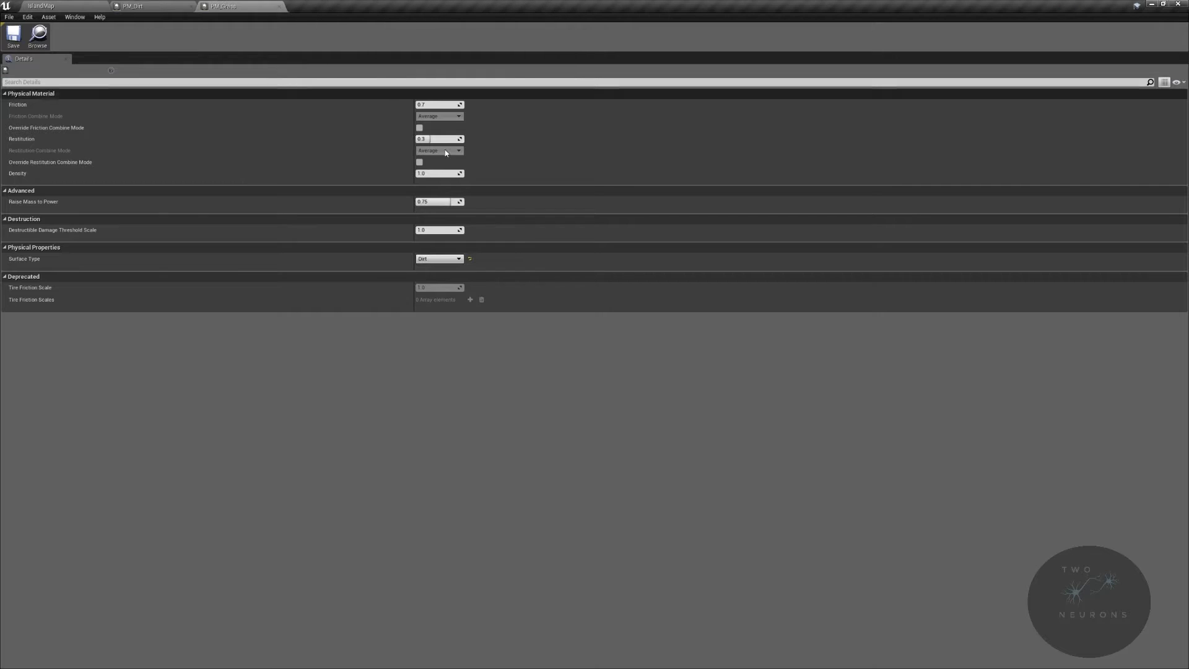
click(453, 261)
click(441, 279)
click(13, 35)
click(62, 6)
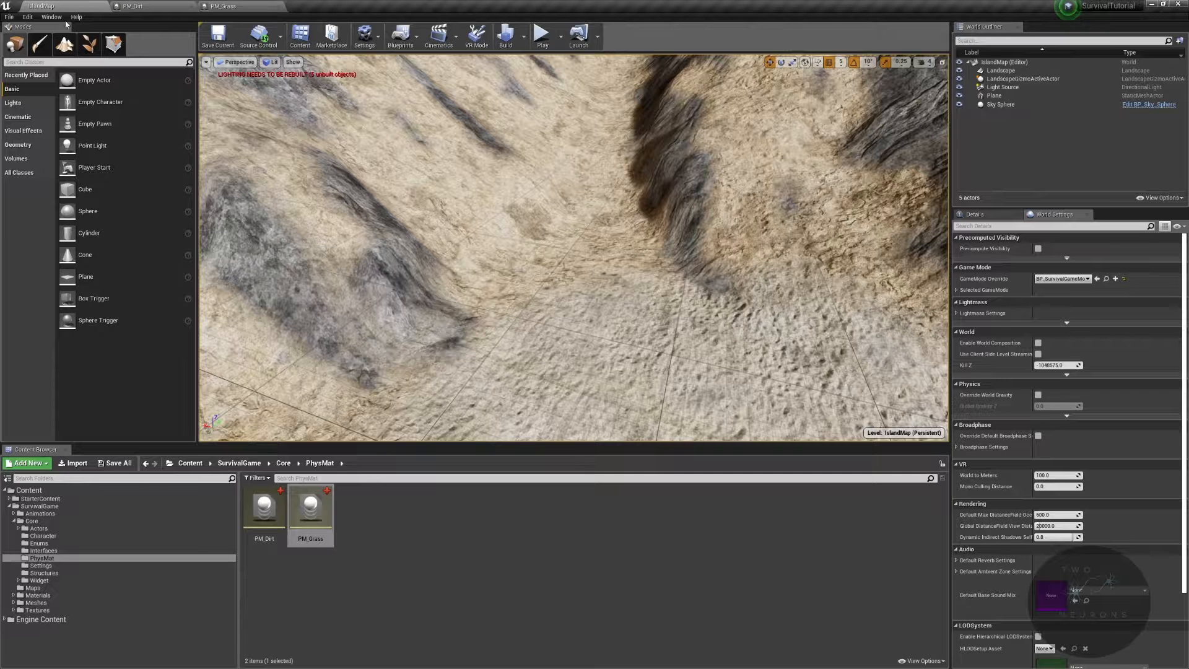
- Duplicate PM_Grass and name the copy PM_Mud
right_click(304, 515)
click(366, 345)
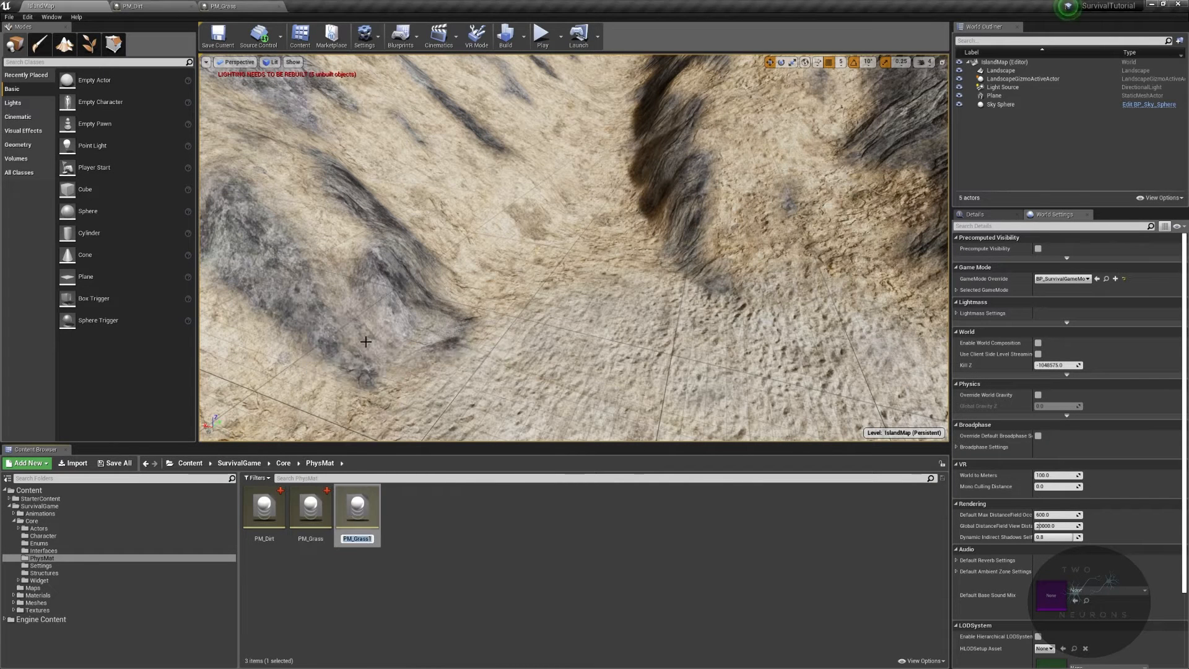
text(PM_Mud)
key(Return)
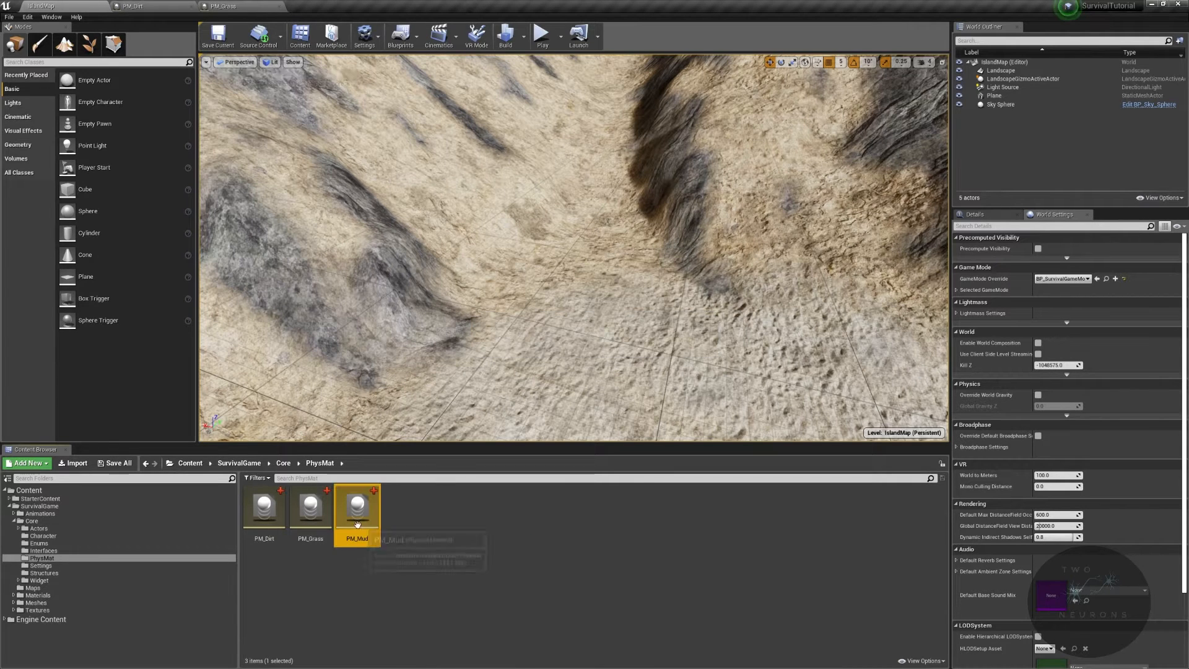
- Open PM_Mud and set its Surface Type to Mud
double_click(357, 525)
click(437, 258)
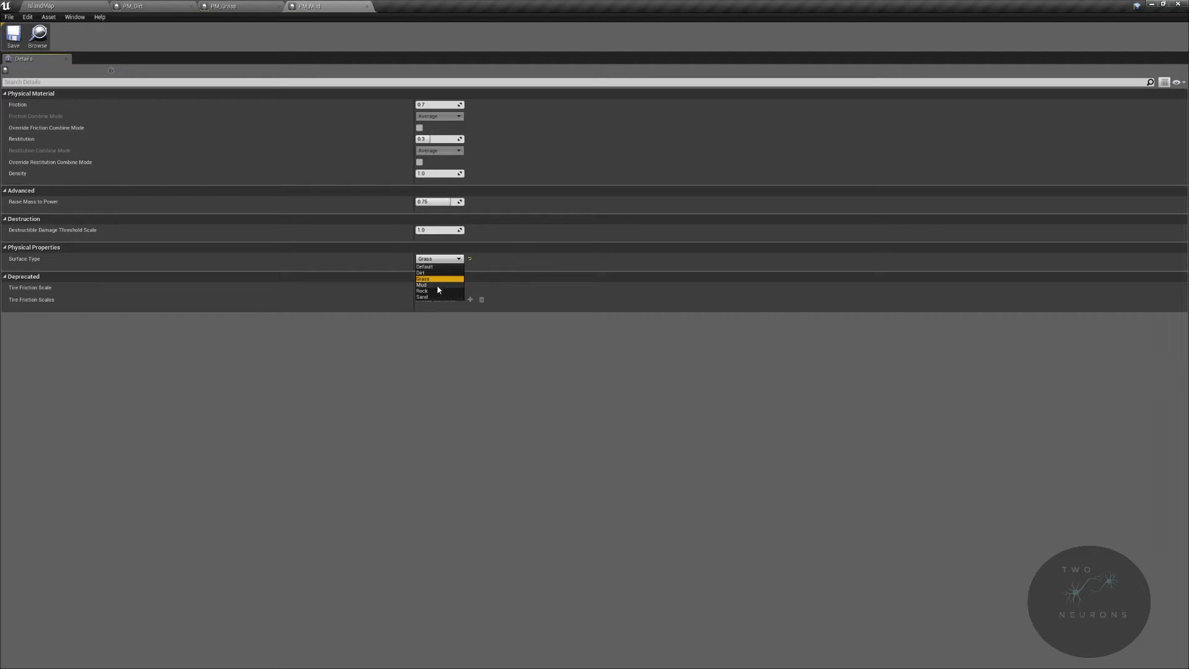
click(438, 285)
click(41, 6)
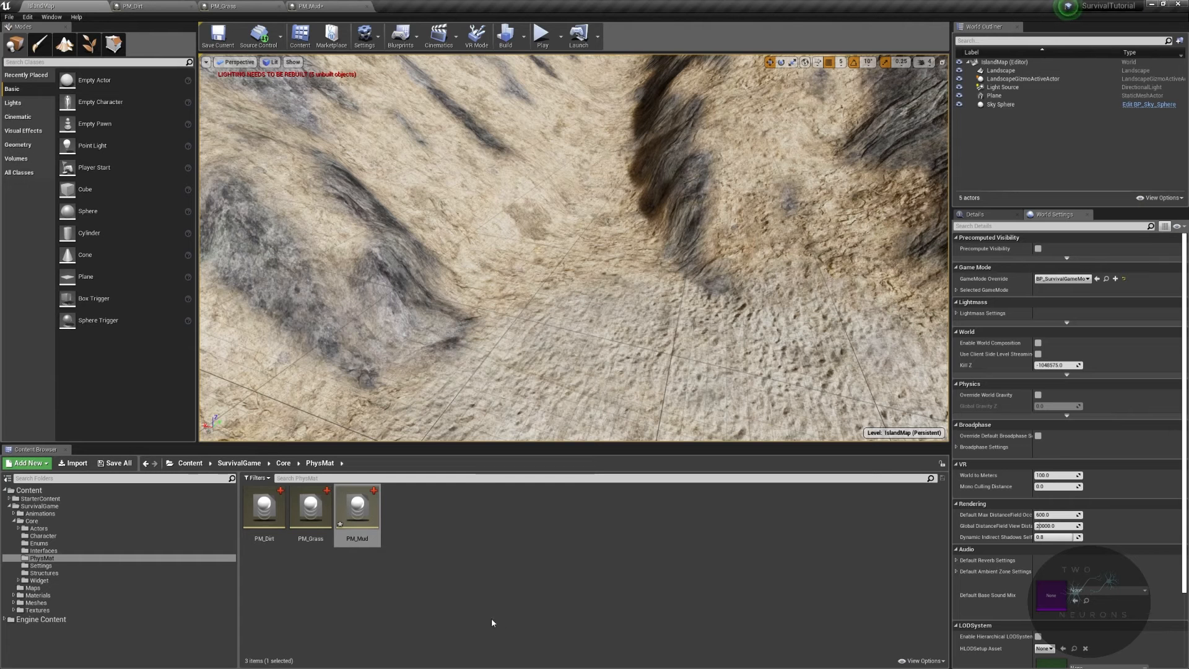
- Duplicate PM_Mud and name the copy PM_Rock
right_click(367, 518)
click(518, 540)
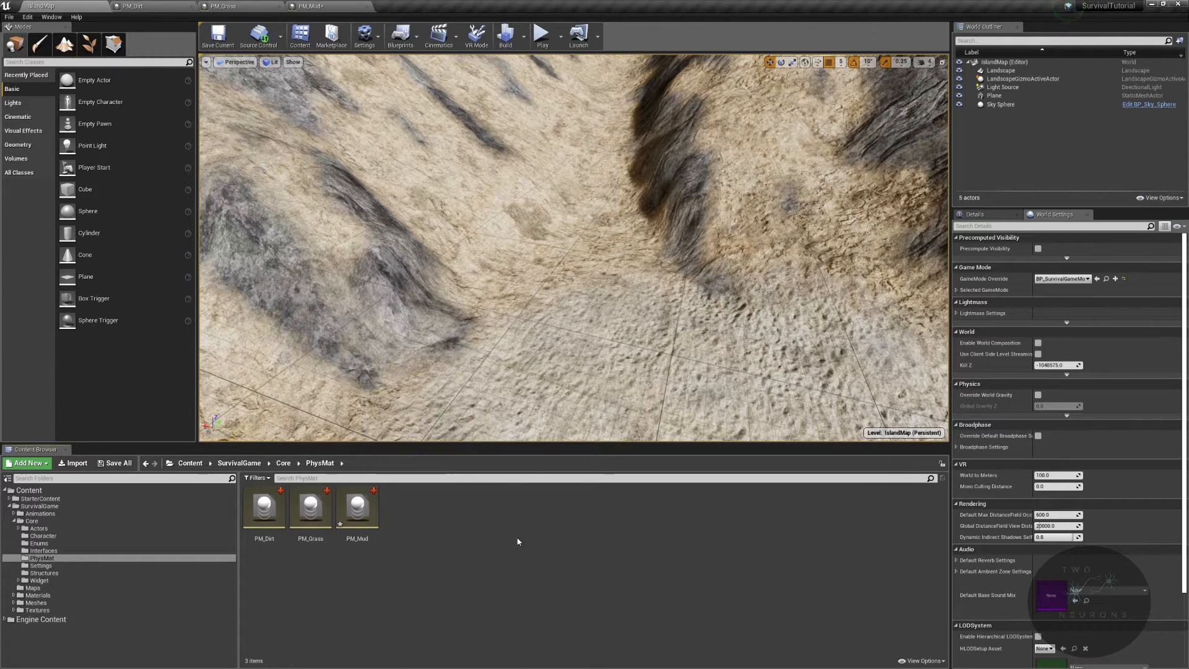
right_click(363, 511)
click(431, 339)
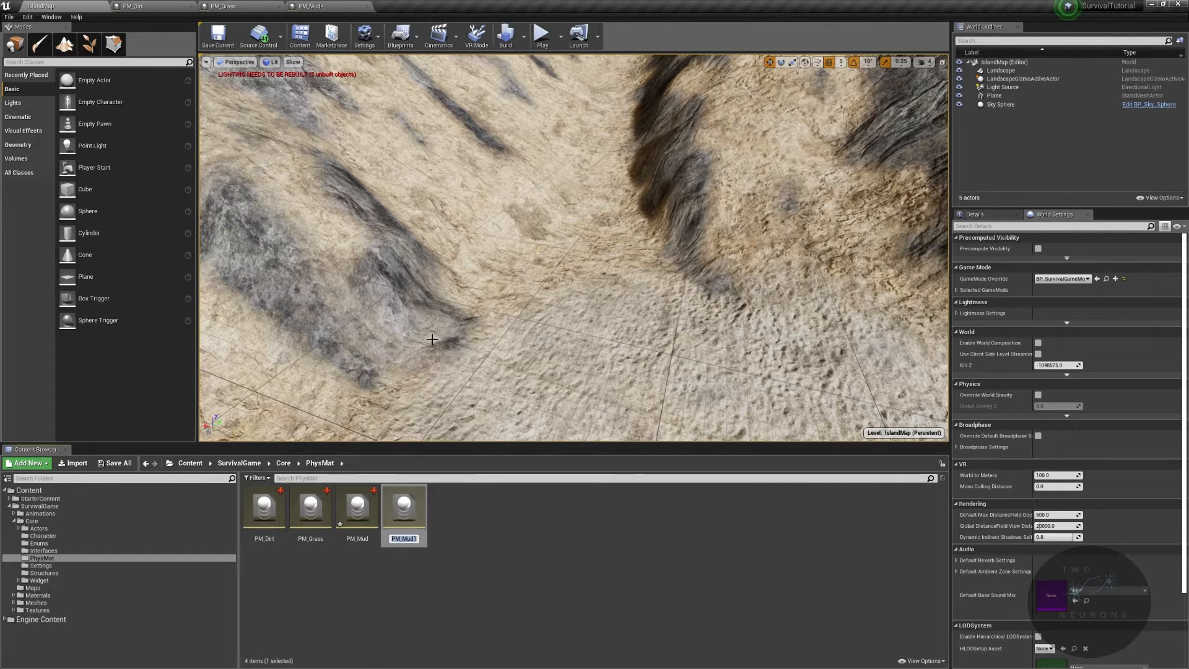
text(PM_M)
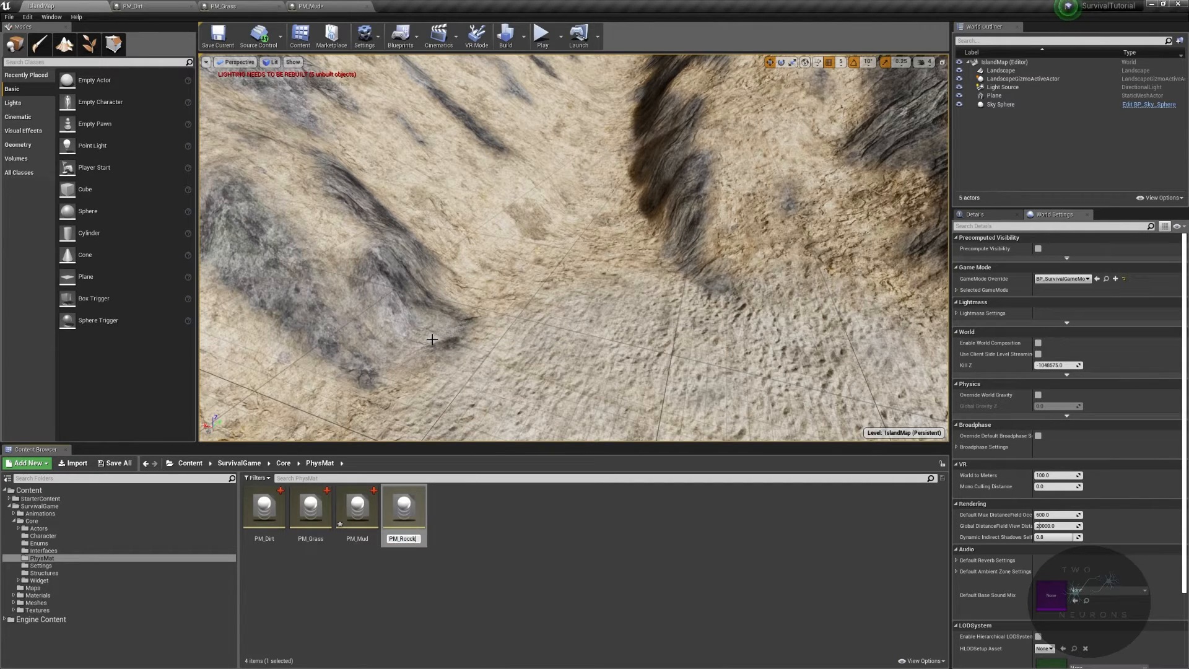
text(ock)
key(Return)
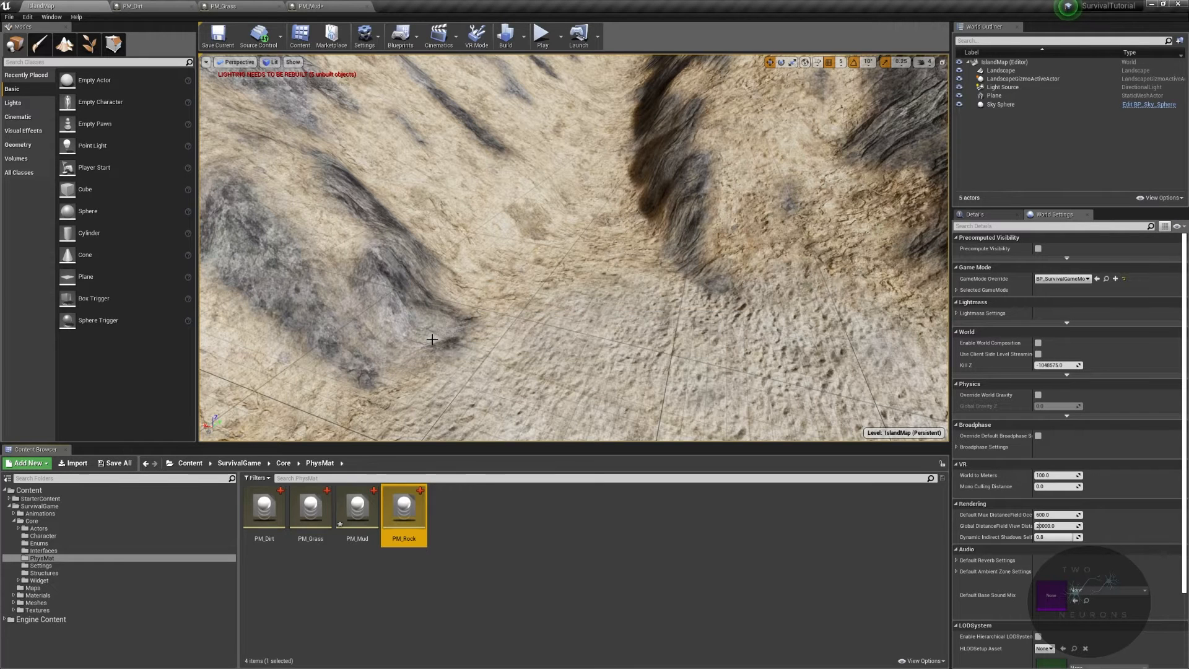
- Open PM_Rock, set its Surface Type to Rock, and save it
double_click(399, 516)
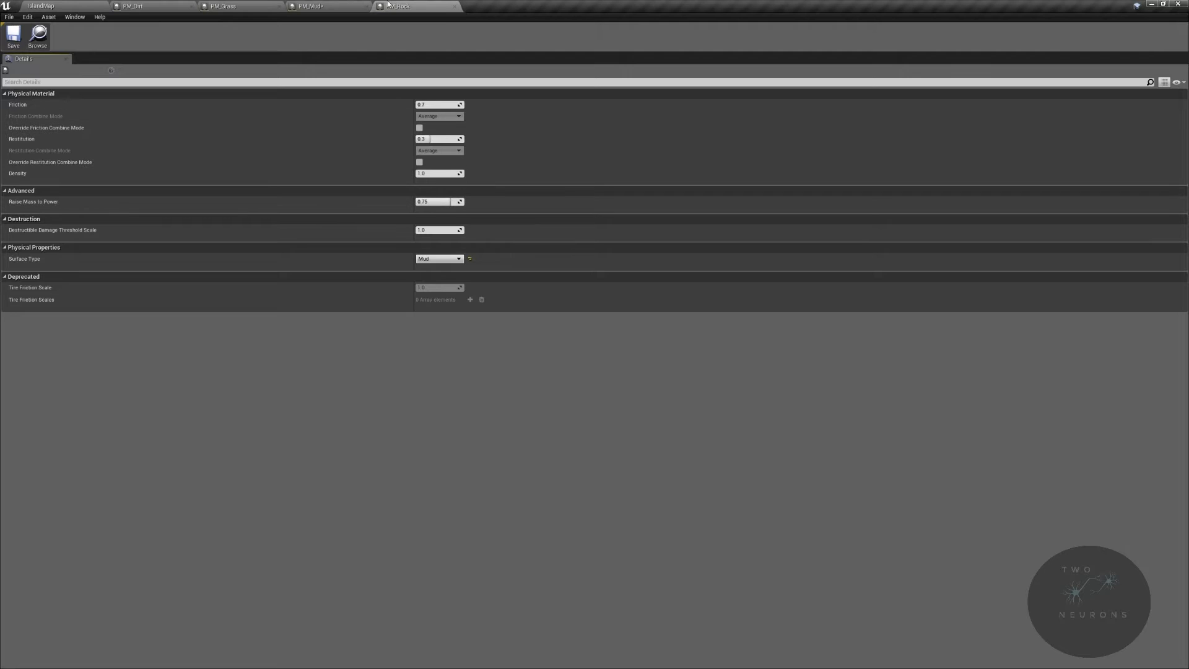
click(455, 261)
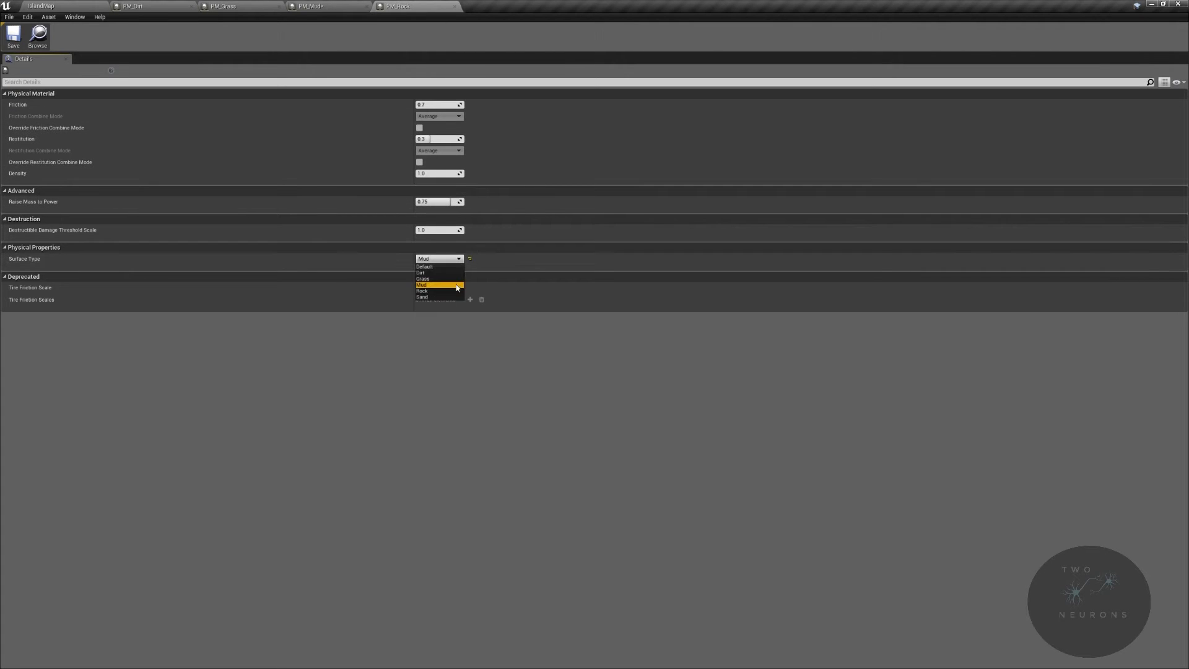
click(456, 290)
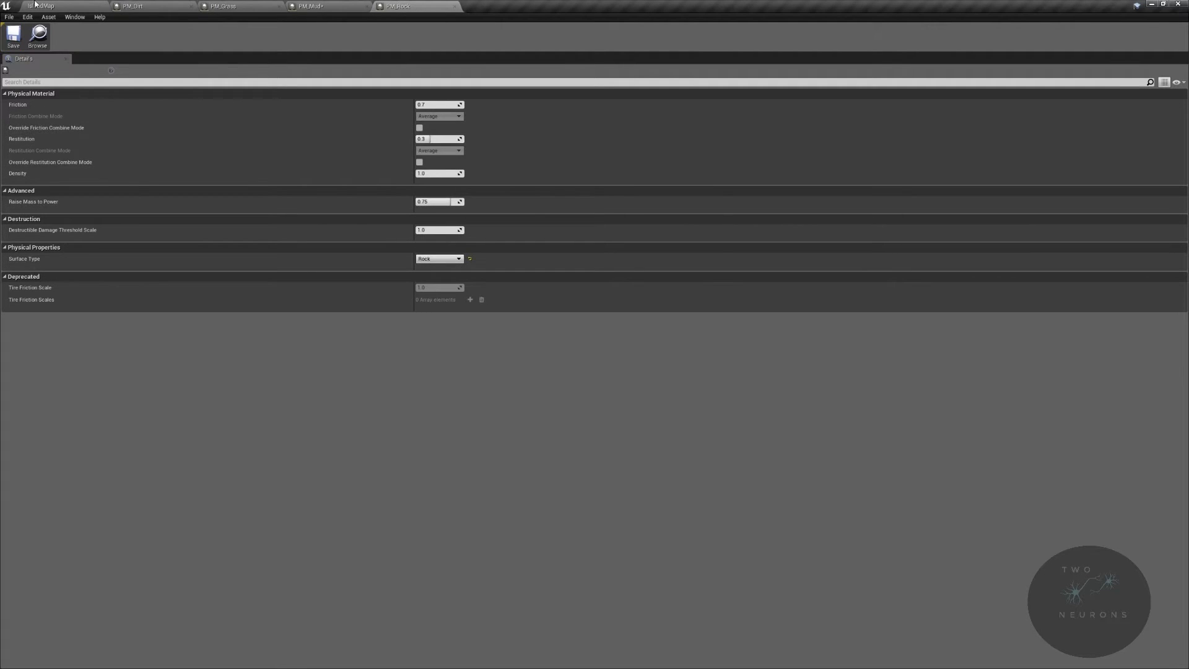
click(8, 43)
click(85, 4)
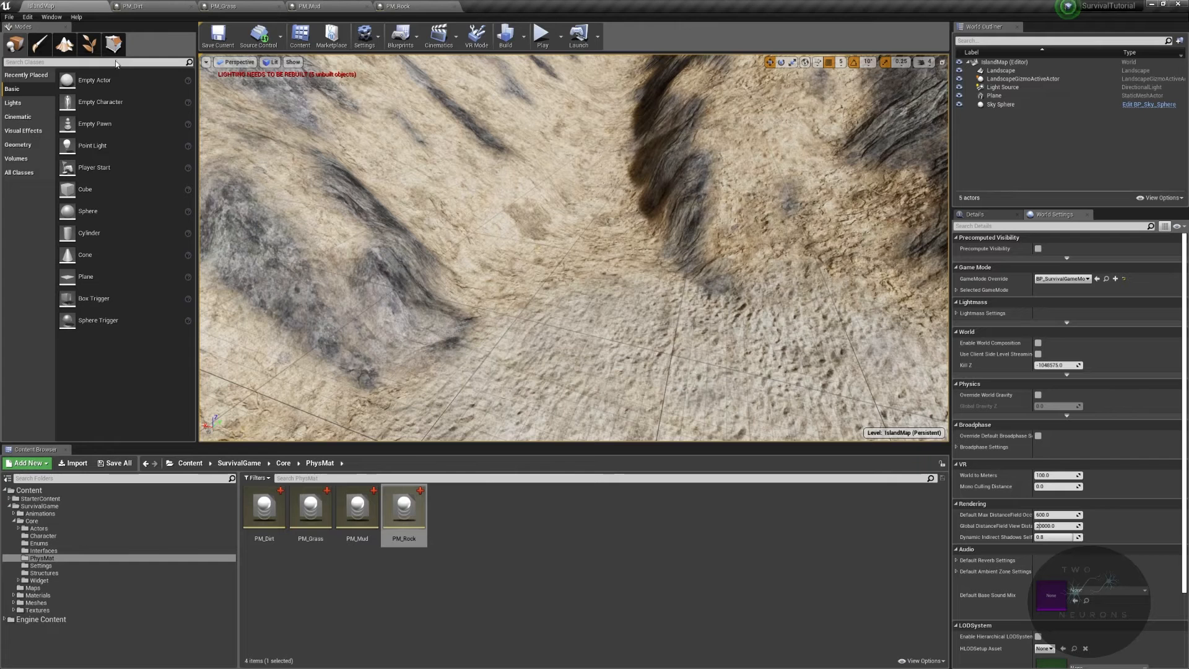
- Duplicate PM_Rock and name the copy PM_Sand
right_click(417, 514)
mouse_move(480, 380)
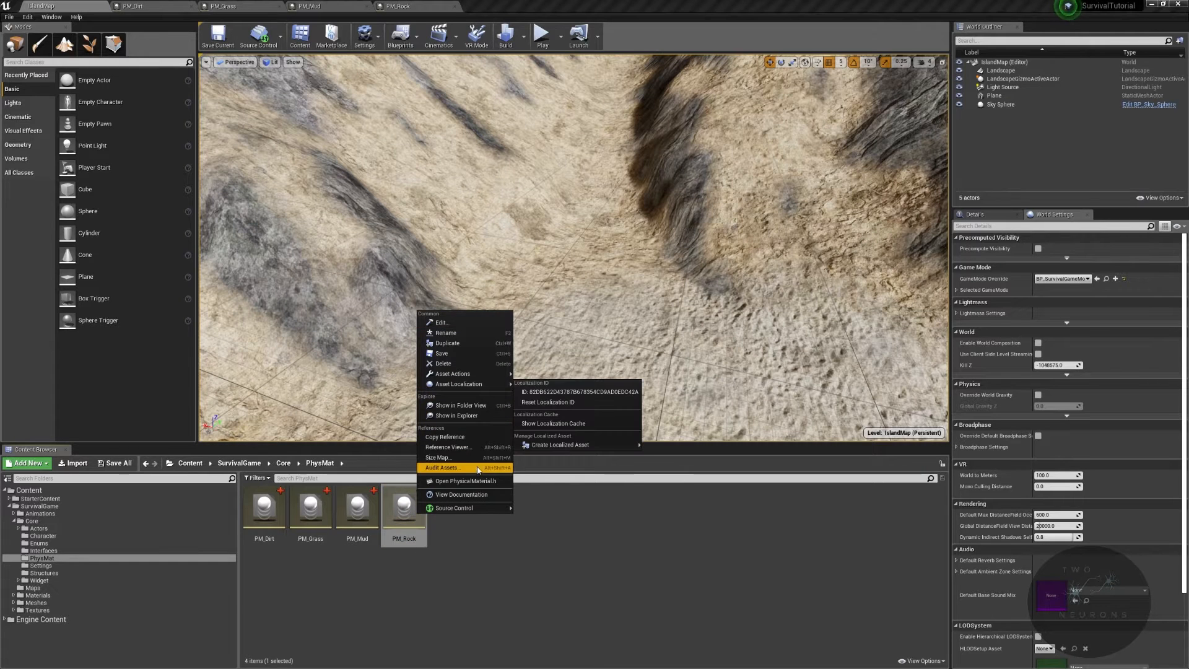
click(486, 344)
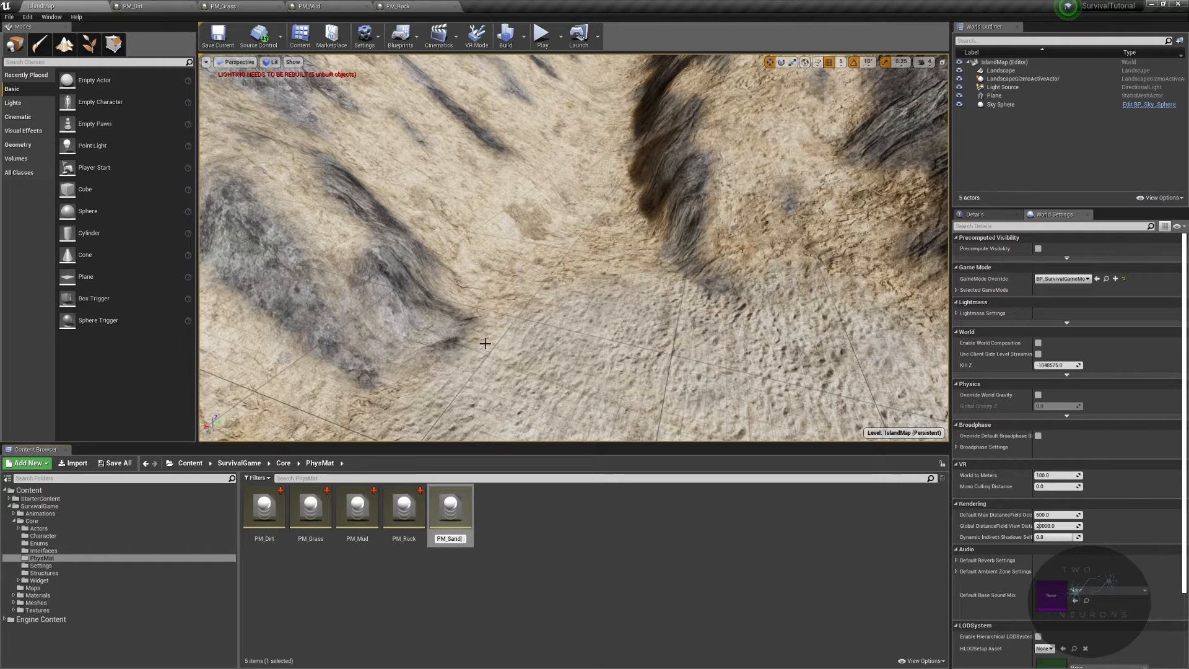
key(Return)
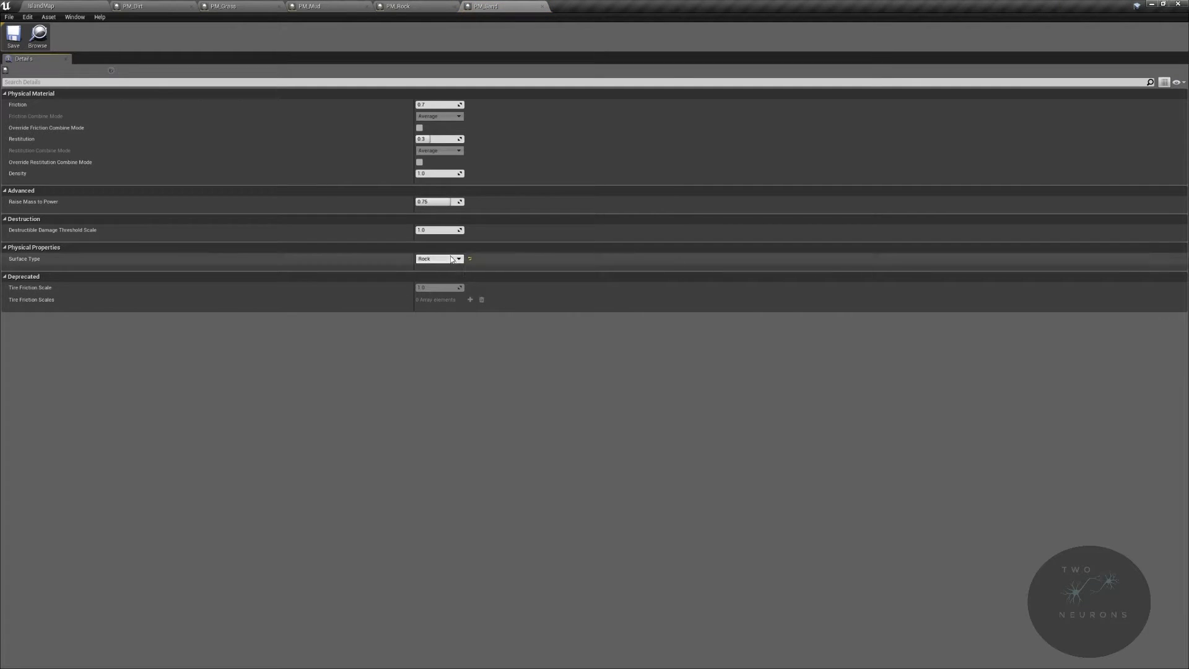
- Set PM_Sand's Surface Type to Sand
click(438, 259)
click(437, 297)
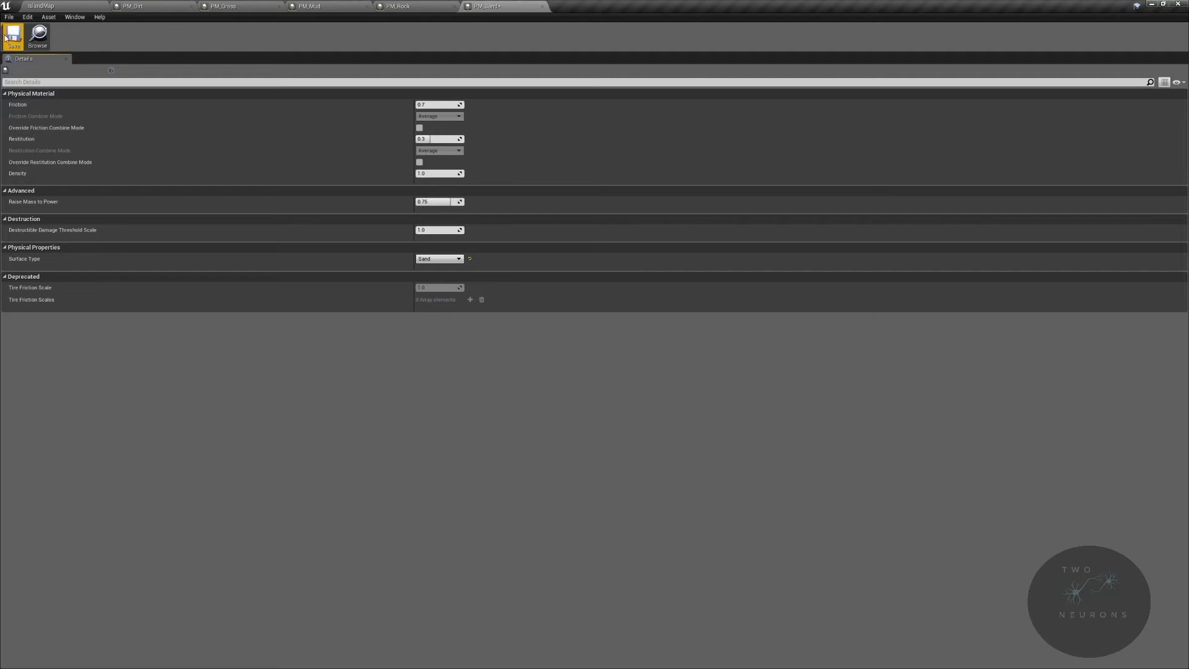
click(37, 5)
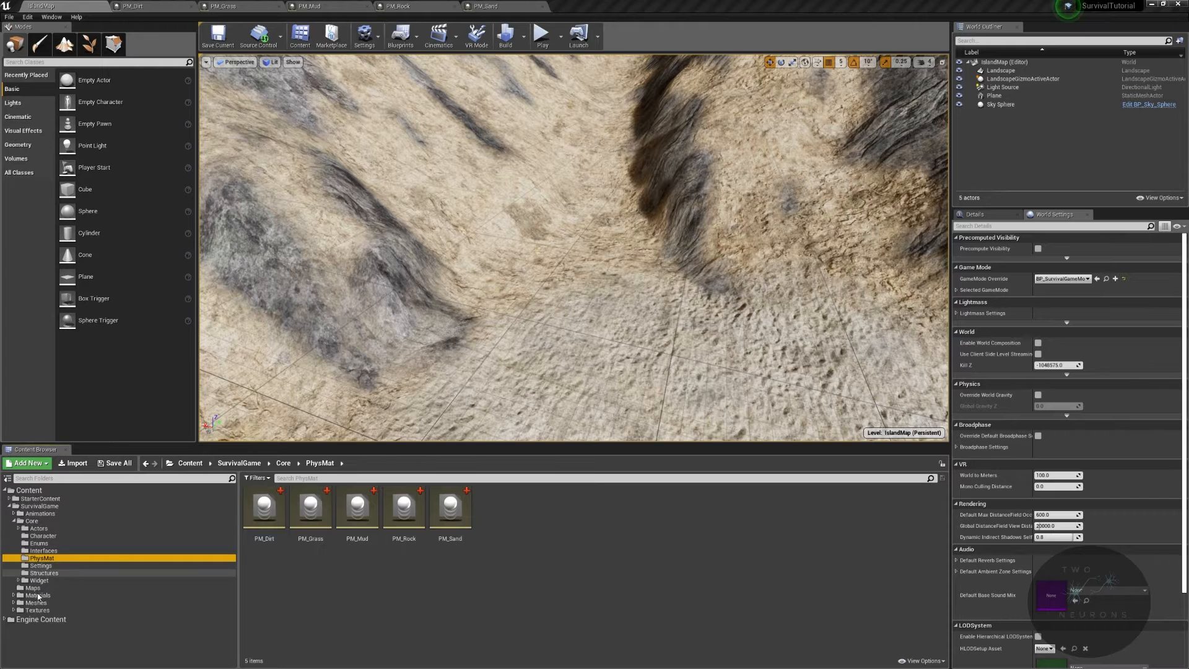
- Open Dirt_LayerInfo in the Ground materials, assign PM_Dirt as its Phys Material, and save it
click(39, 596)
double_click(358, 510)
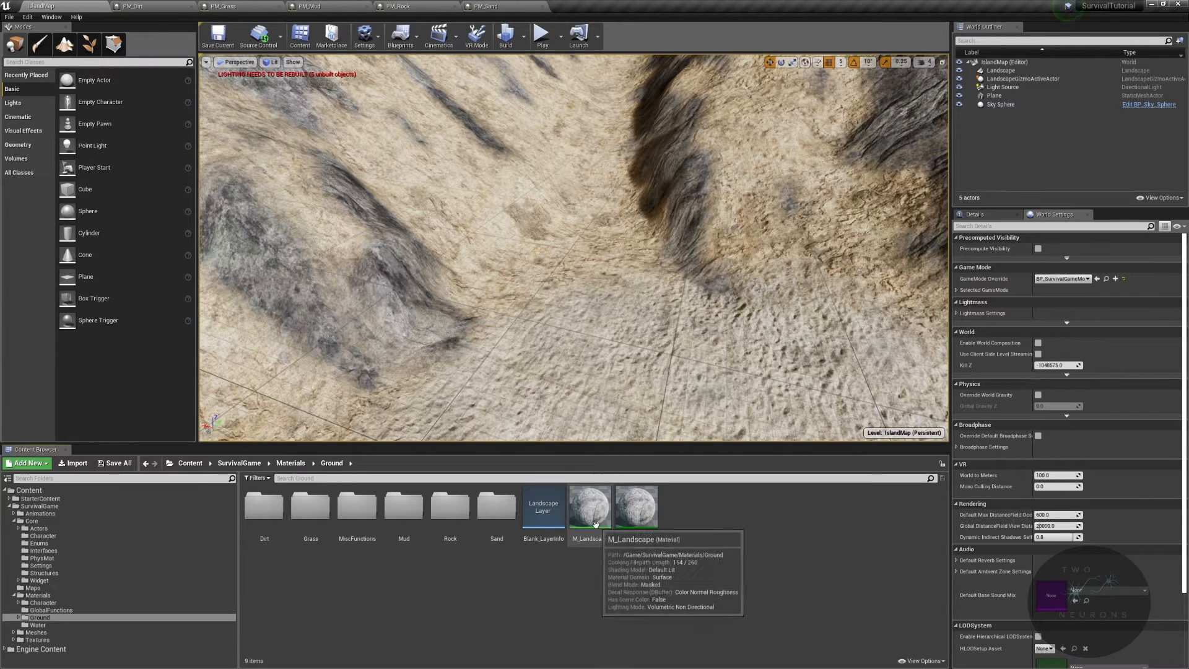
double_click(264, 508)
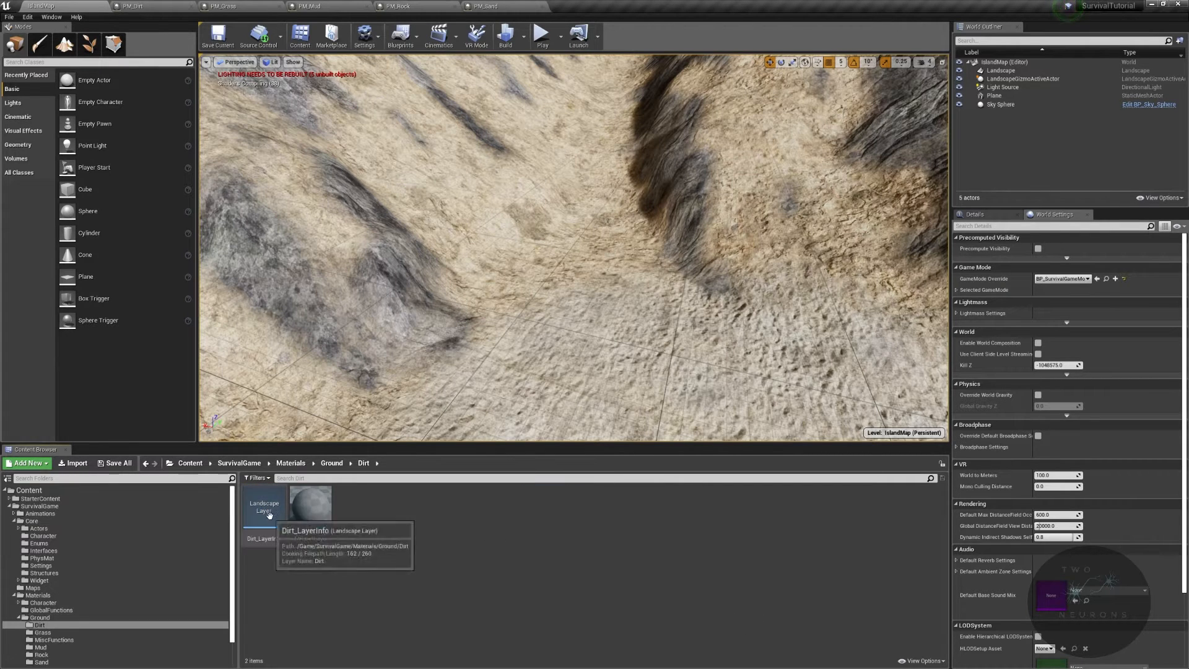
double_click(273, 537)
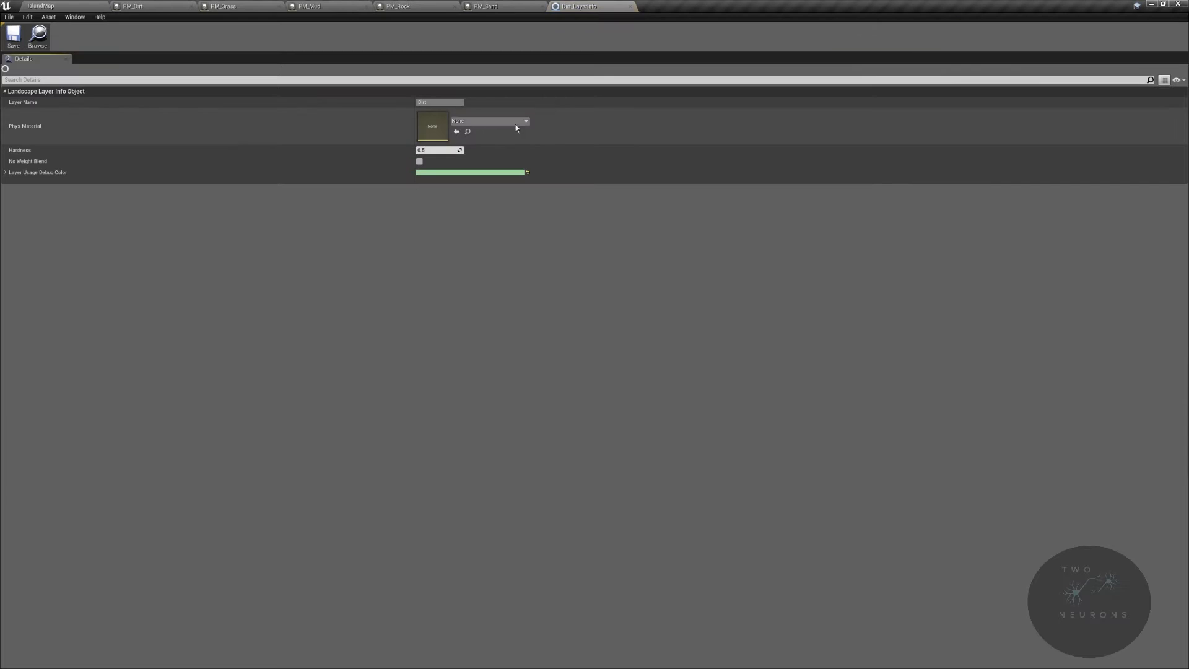
click(520, 123)
text(Pm)
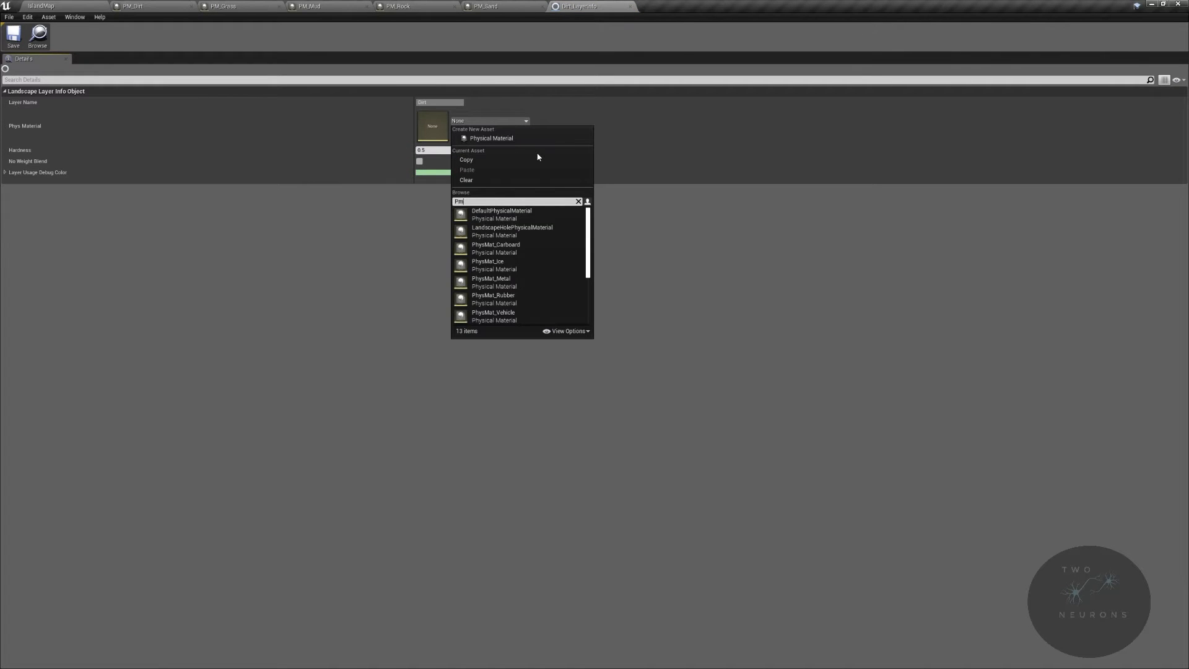
text(_)
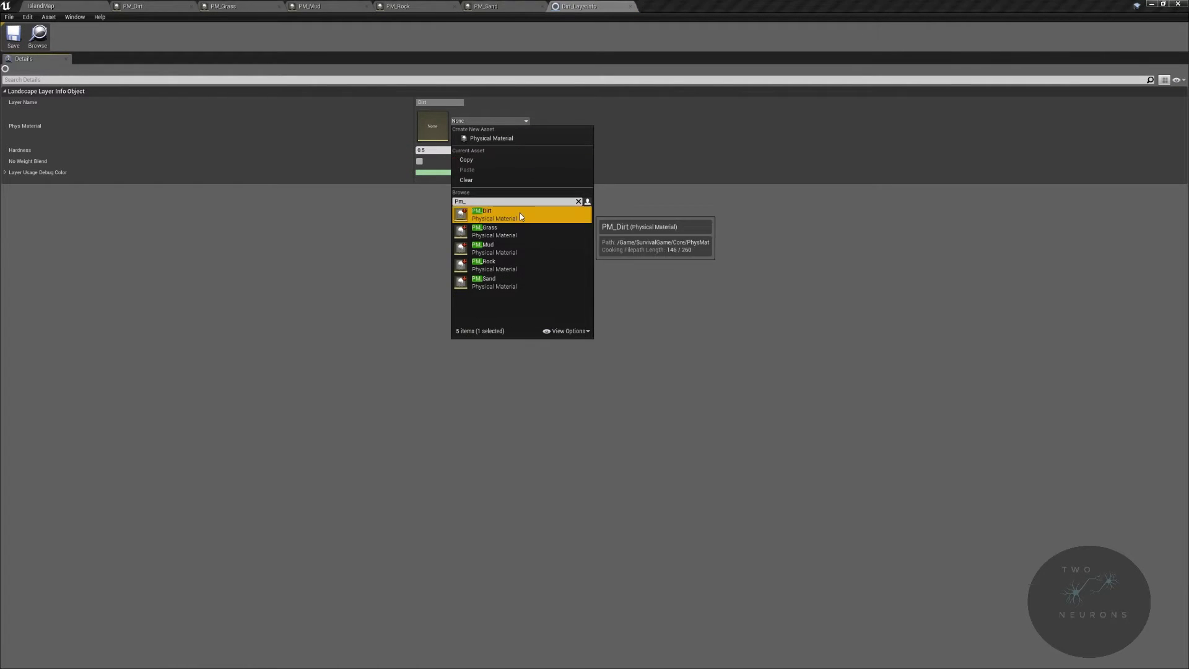
click(519, 213)
click(13, 34)
click(62, 7)
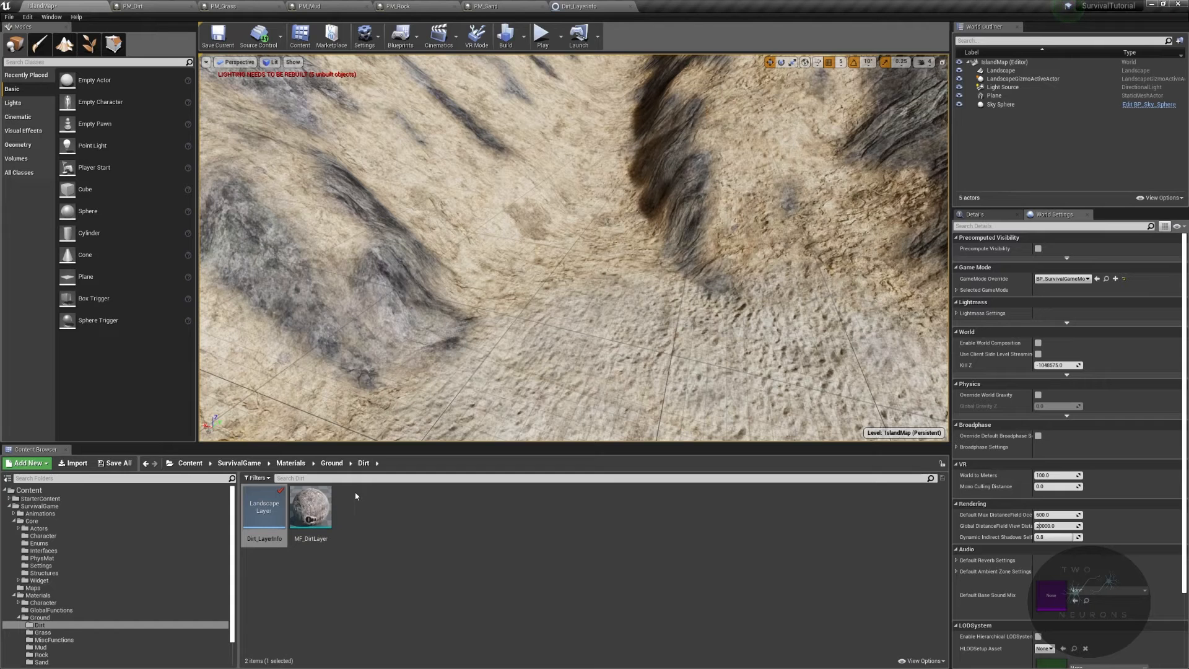
- Open Grass_LayerInfo in the Grass folder and assign PM_Grass as its Phys Material
click(324, 463)
double_click(311, 505)
double_click(265, 507)
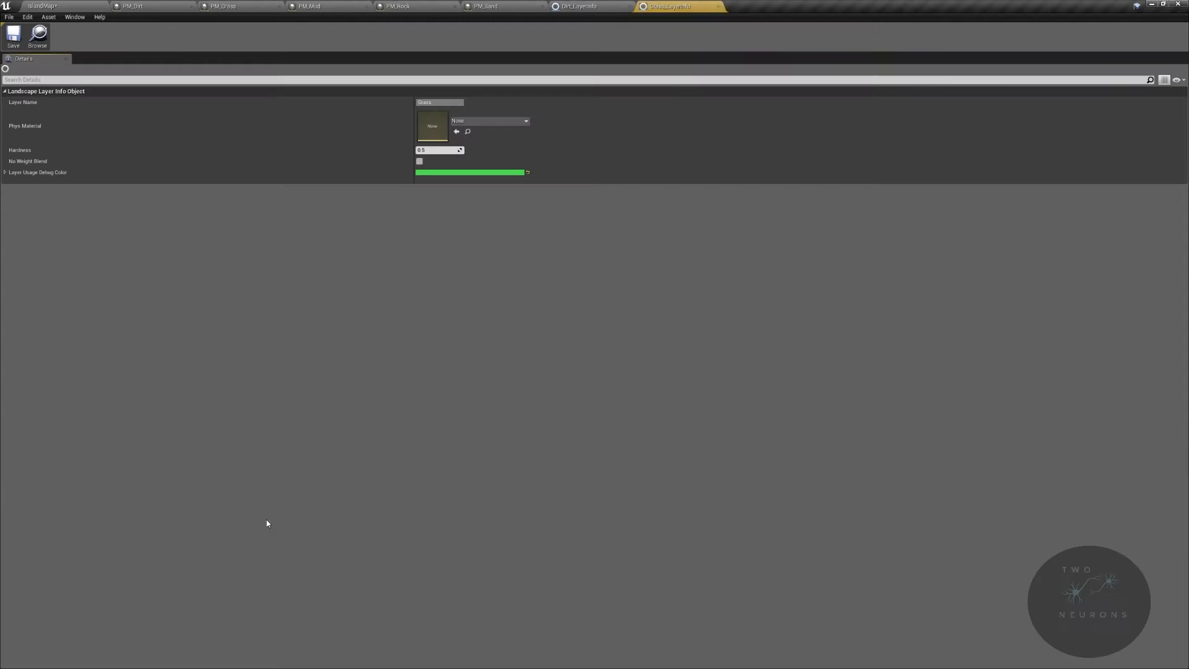
click(506, 121)
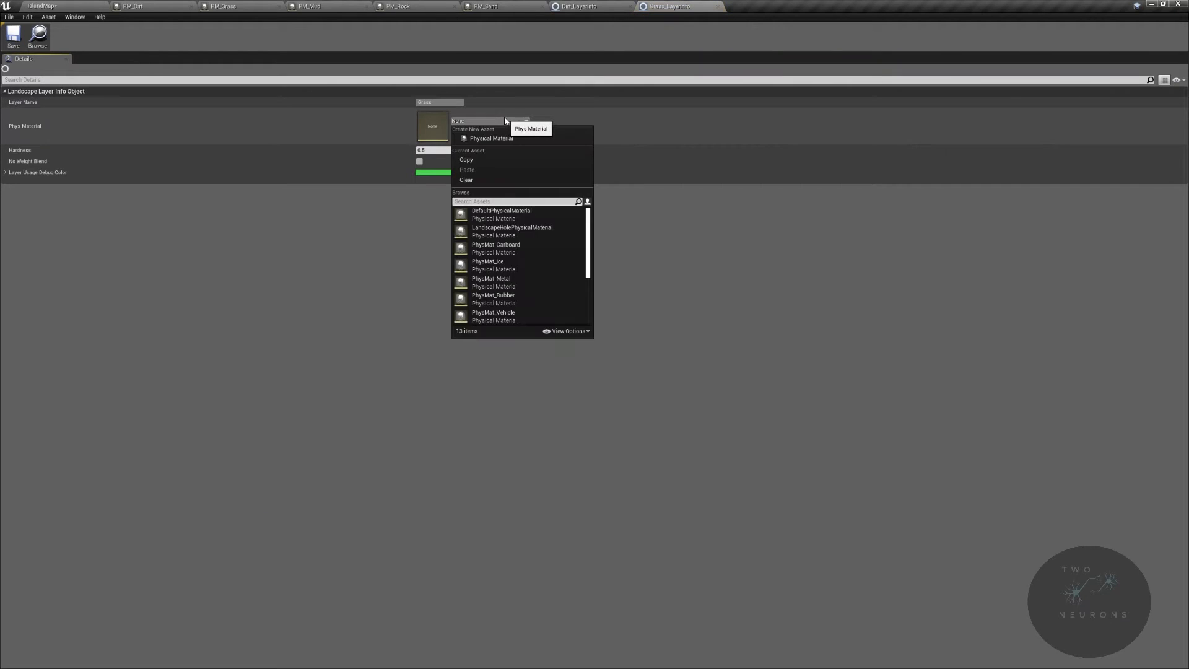
text(pm_grass)
click(491, 214)
click(53, 6)
- Open Mud_LayerInfo in the Mud folder and assign PM_Mud as its Phys Material
click(332, 462)
double_click(350, 507)
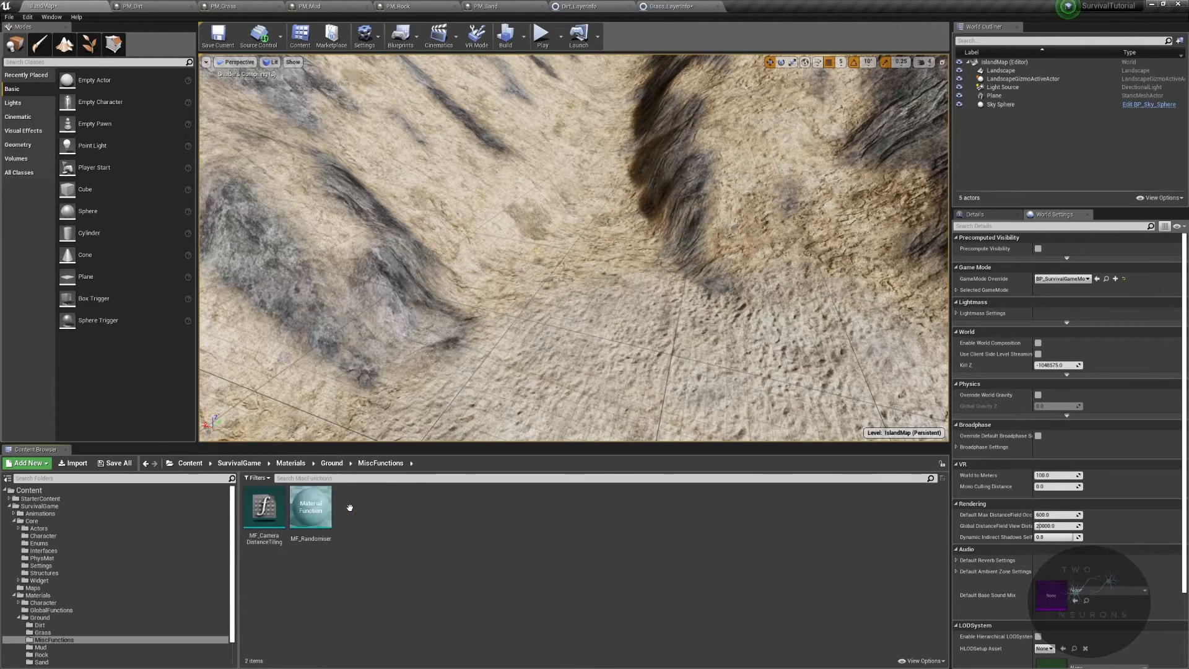
click(332, 463)
double_click(404, 507)
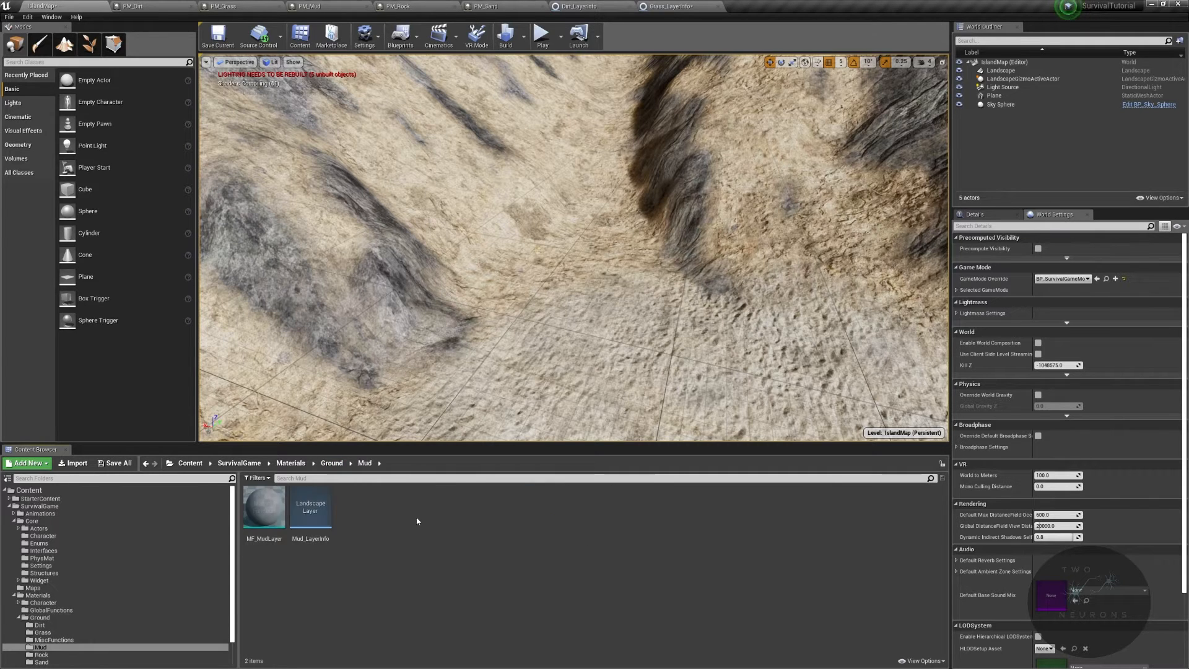
double_click(311, 510)
click(496, 122)
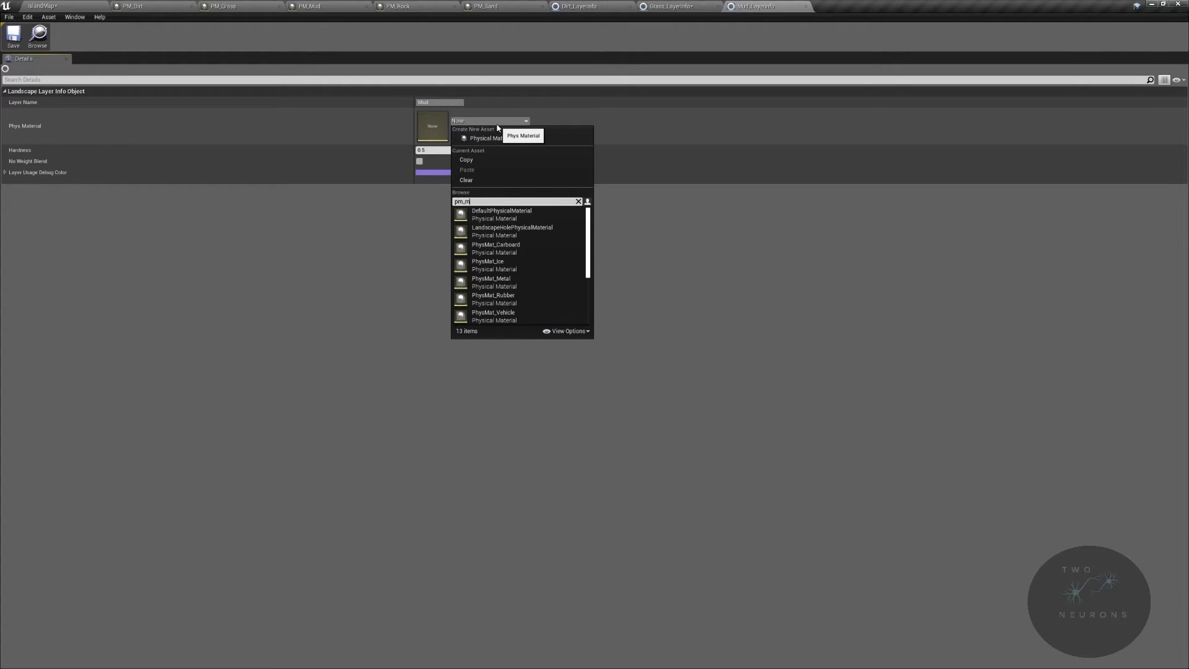
click(493, 215)
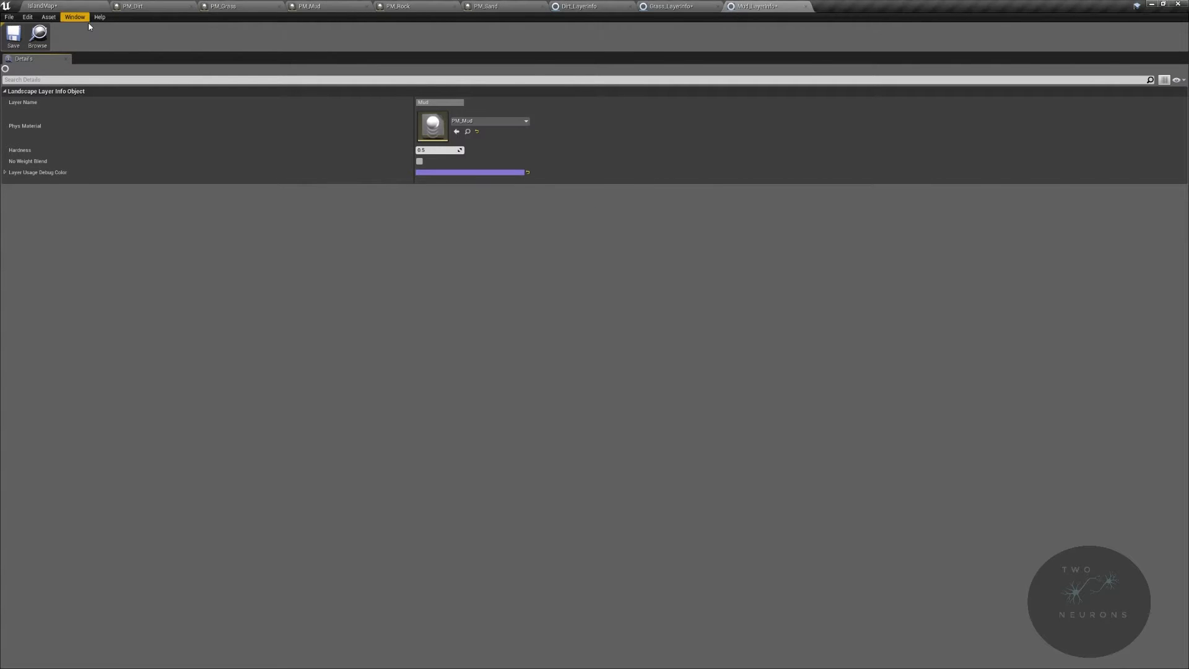
click(84, 7)
- Open Rock_LayerInfo in the Rock folder and assign PM_Rock as its Phys Material
click(332, 463)
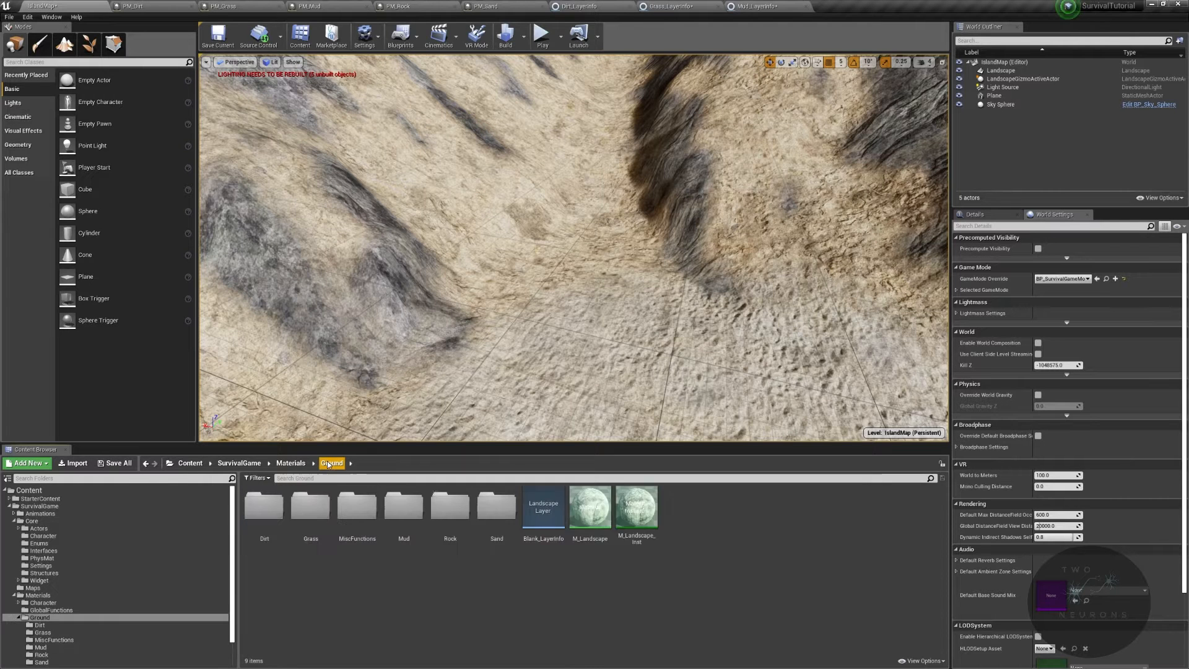
double_click(470, 519)
double_click(303, 505)
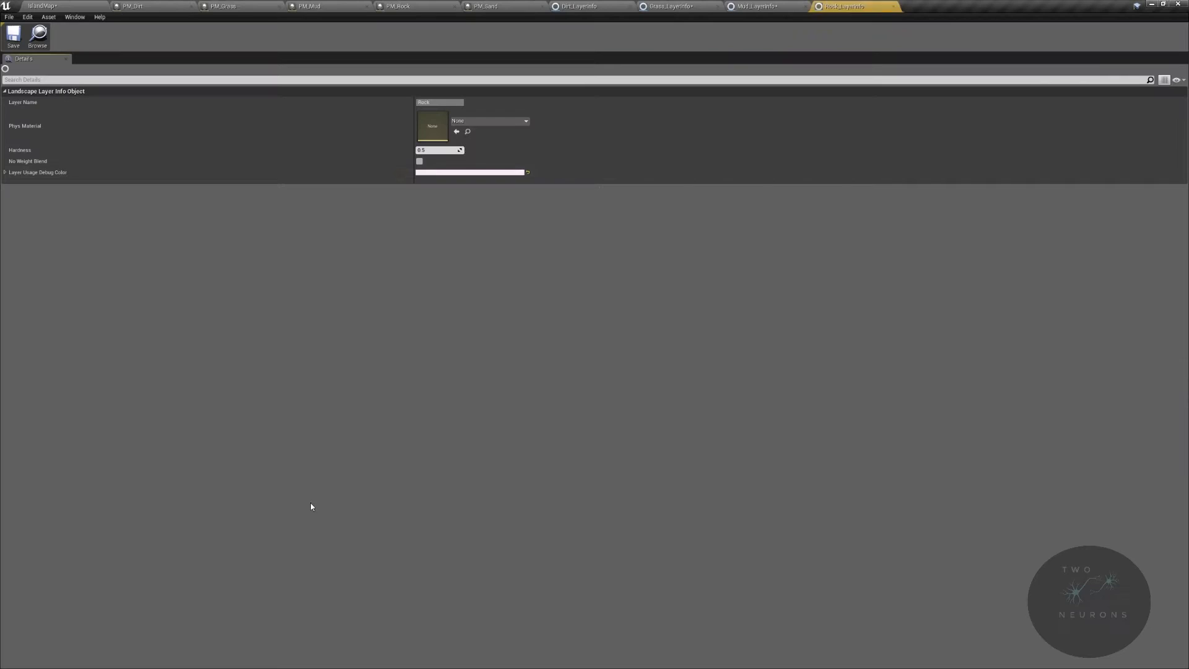
click(512, 122)
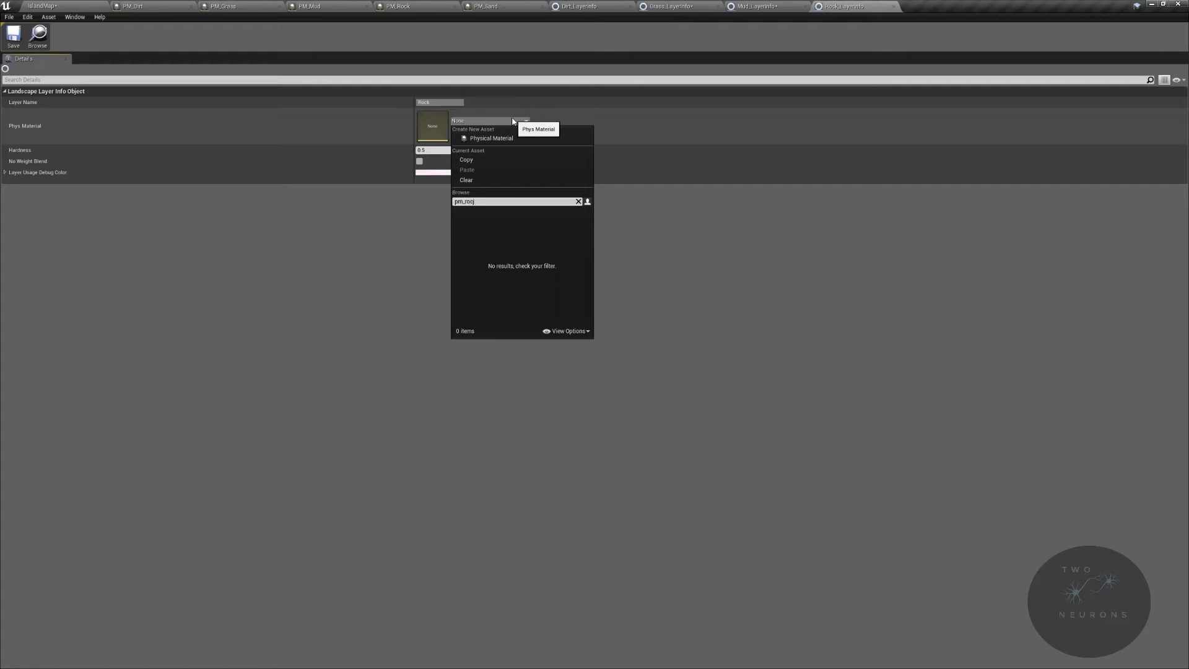
click(484, 213)
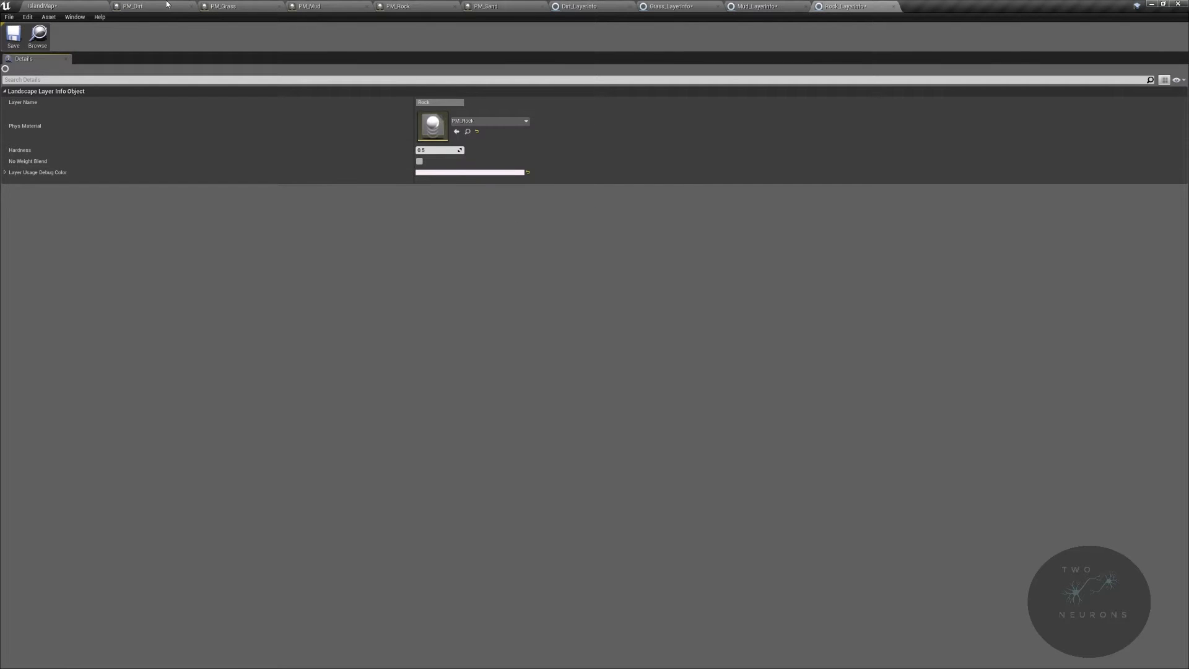
click(42, 6)
- Open Sand_LayerInfo in the Sand folder and assign PM_Sand as its Phys Material
click(332, 463)
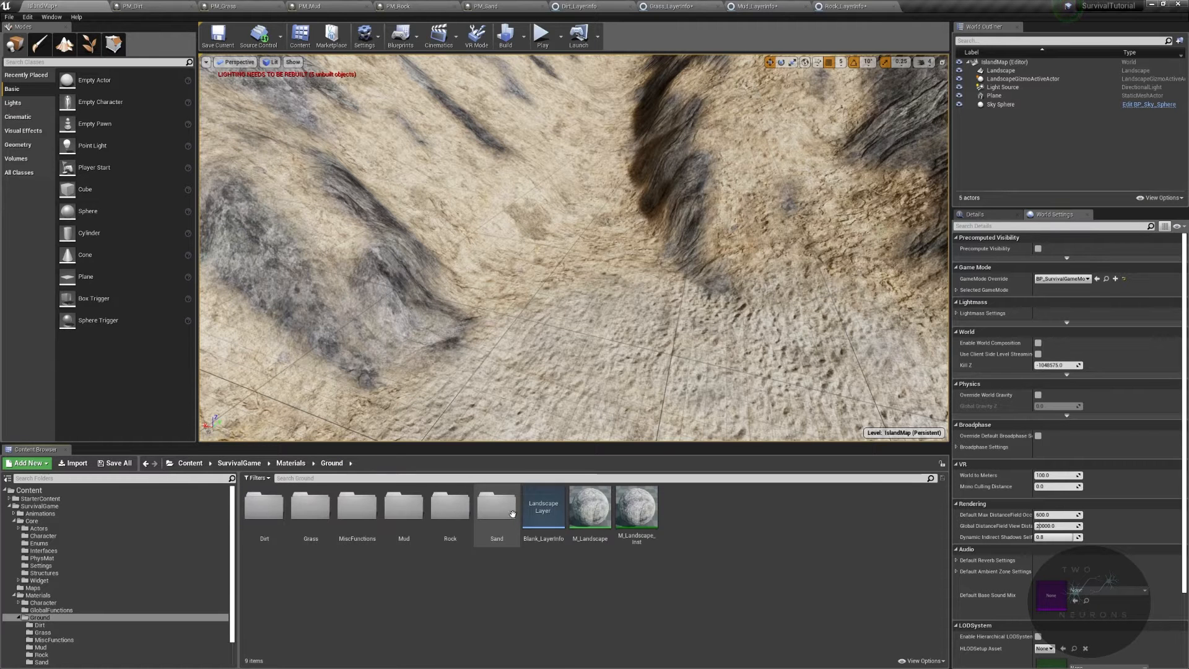
double_click(497, 505)
double_click(310, 506)
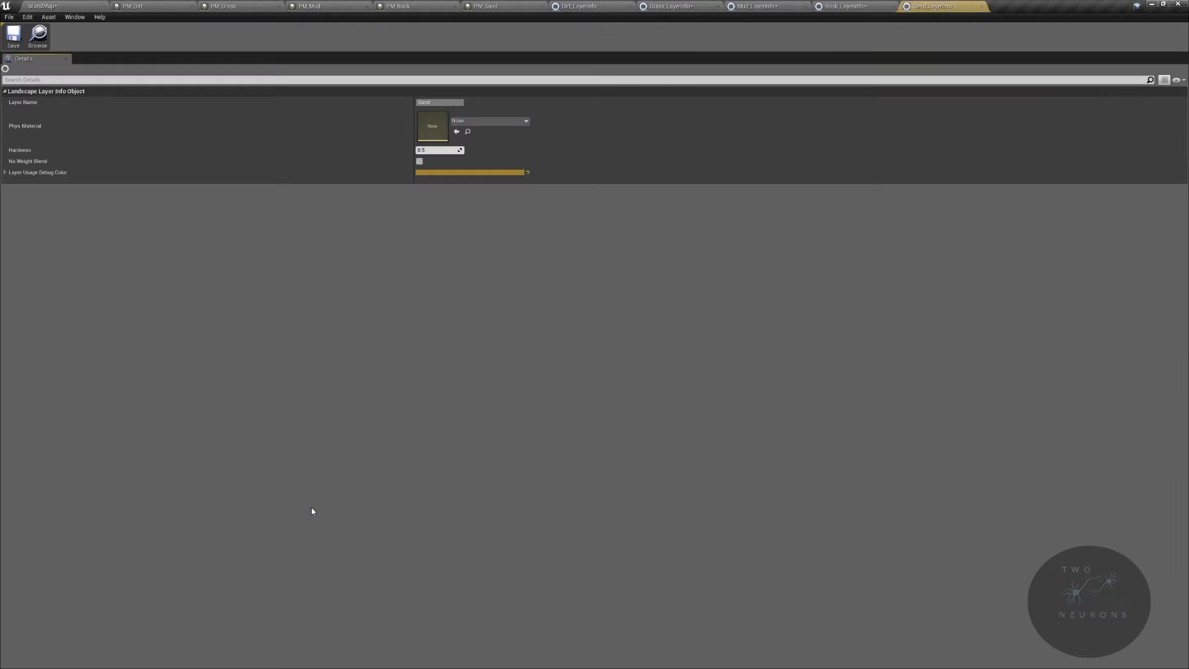
click(509, 123)
text(pm)
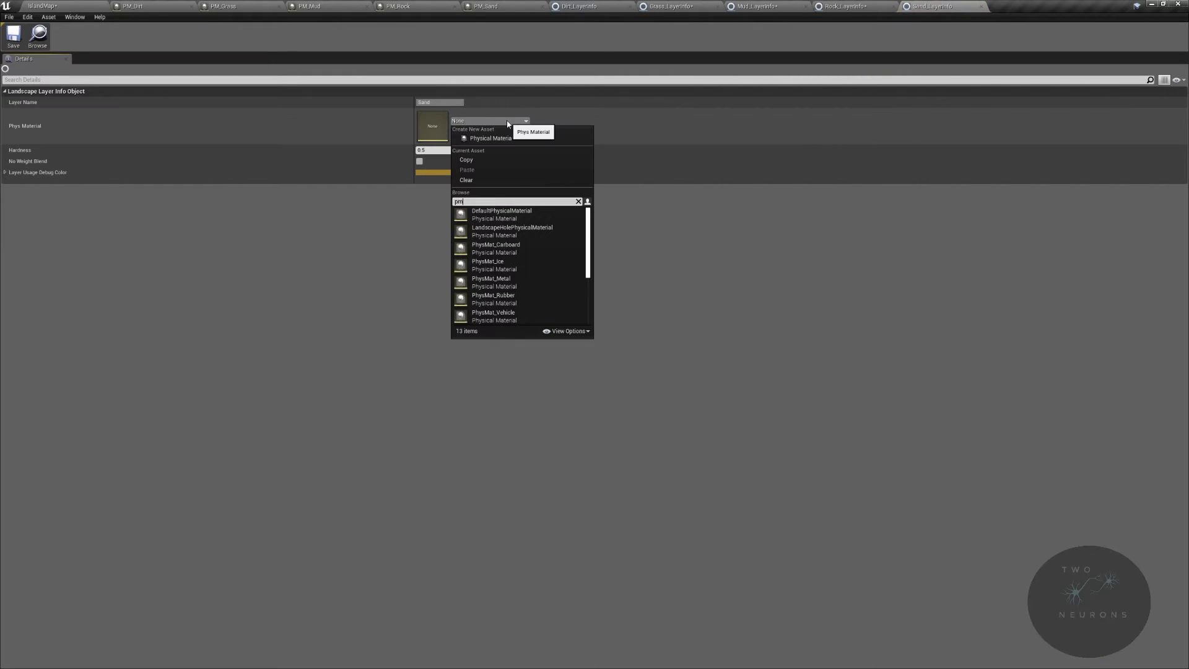
text(_sand)
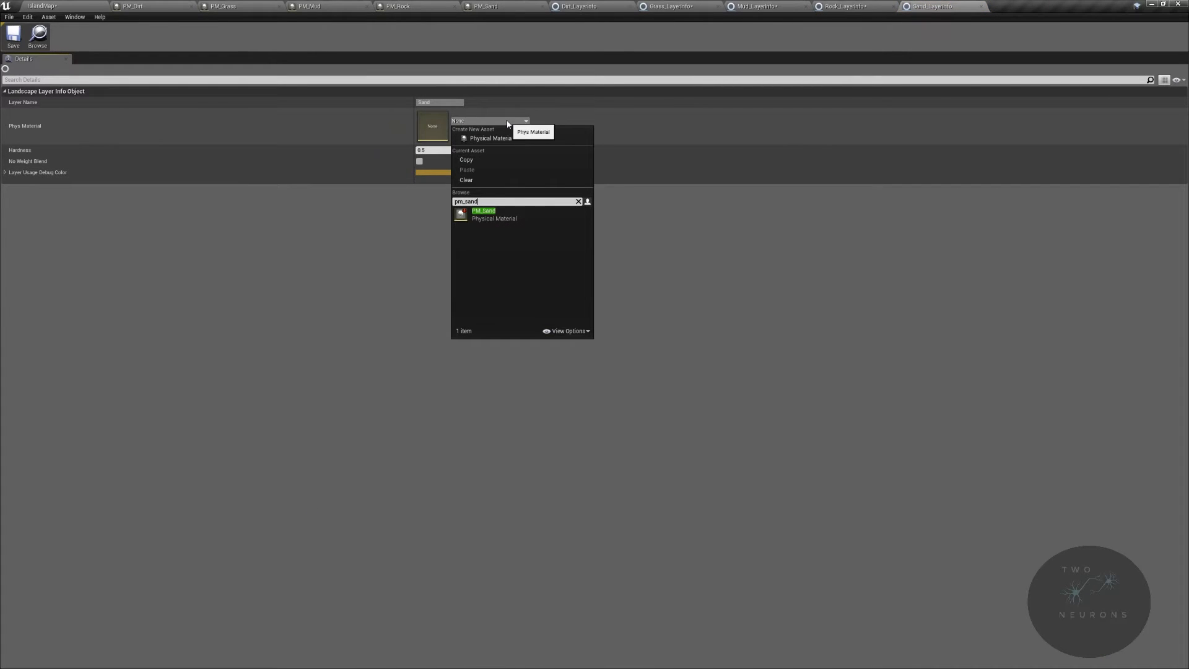
click(557, 213)
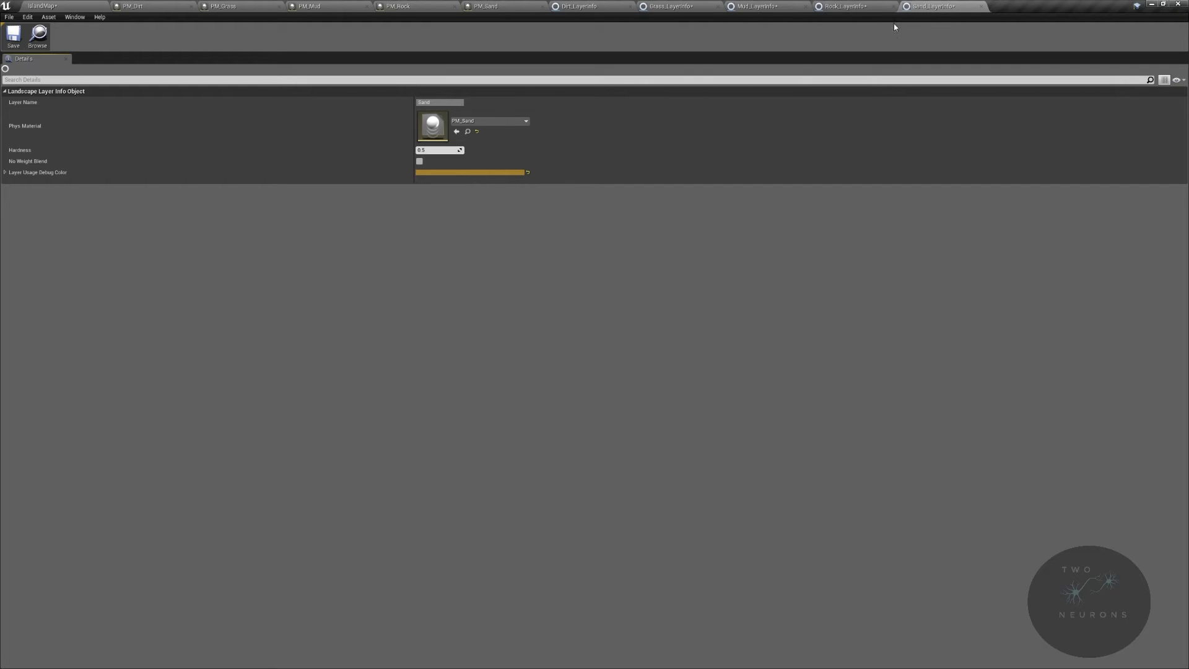
click(41, 6)
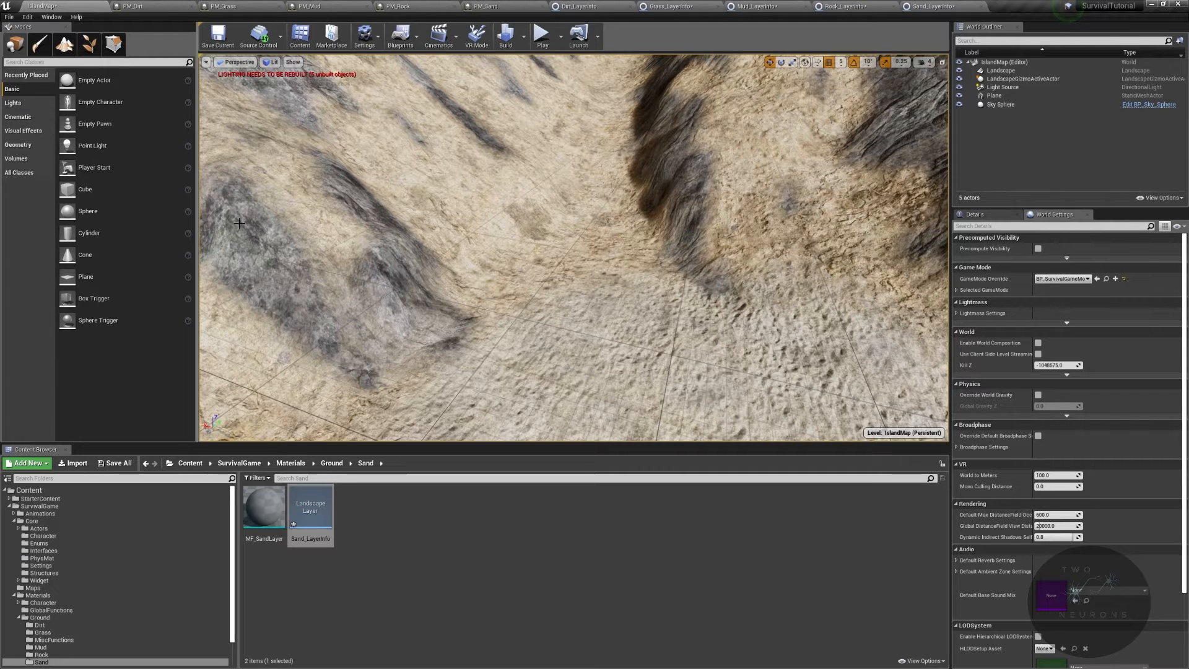
- Save all modified assets
key(ctrl+shift+s)
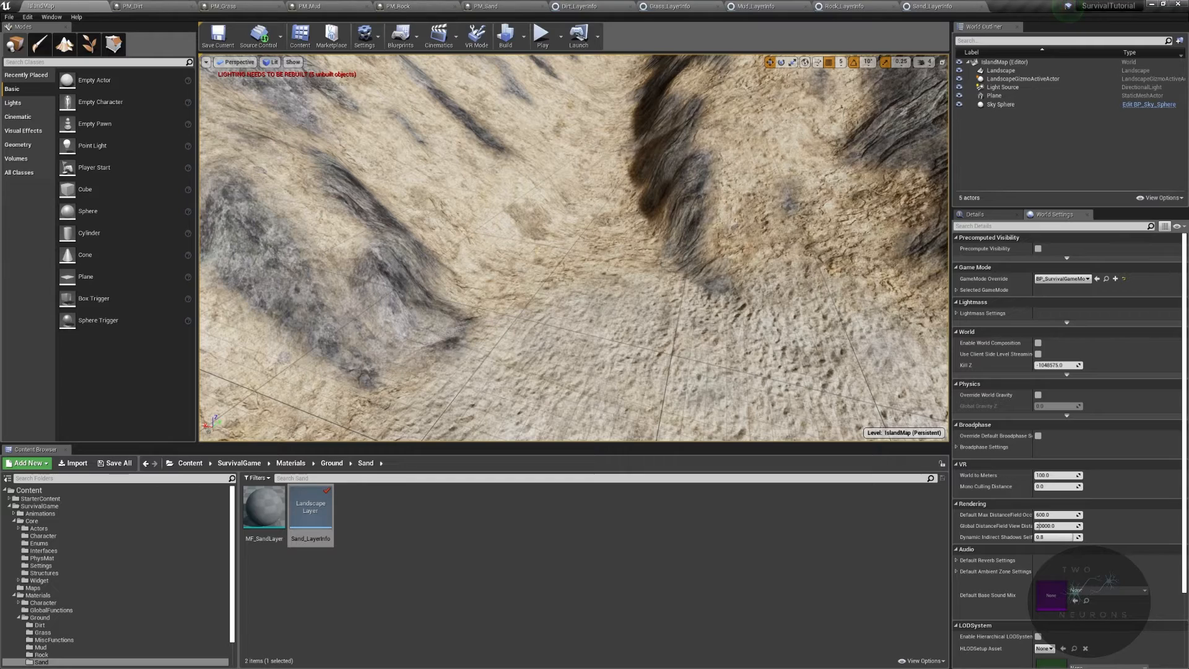
right_drag(574, 248, 539, 304)
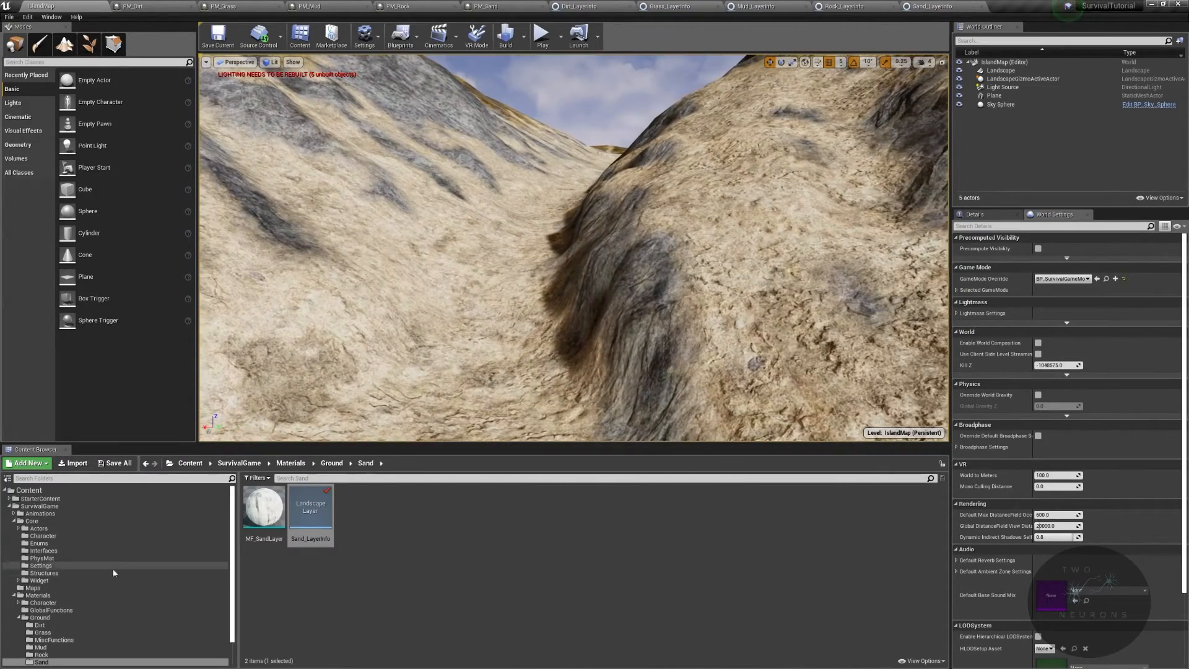
- Open the ThirdPersonWalk animation from the Animations > Character > Base folder
click(68, 513)
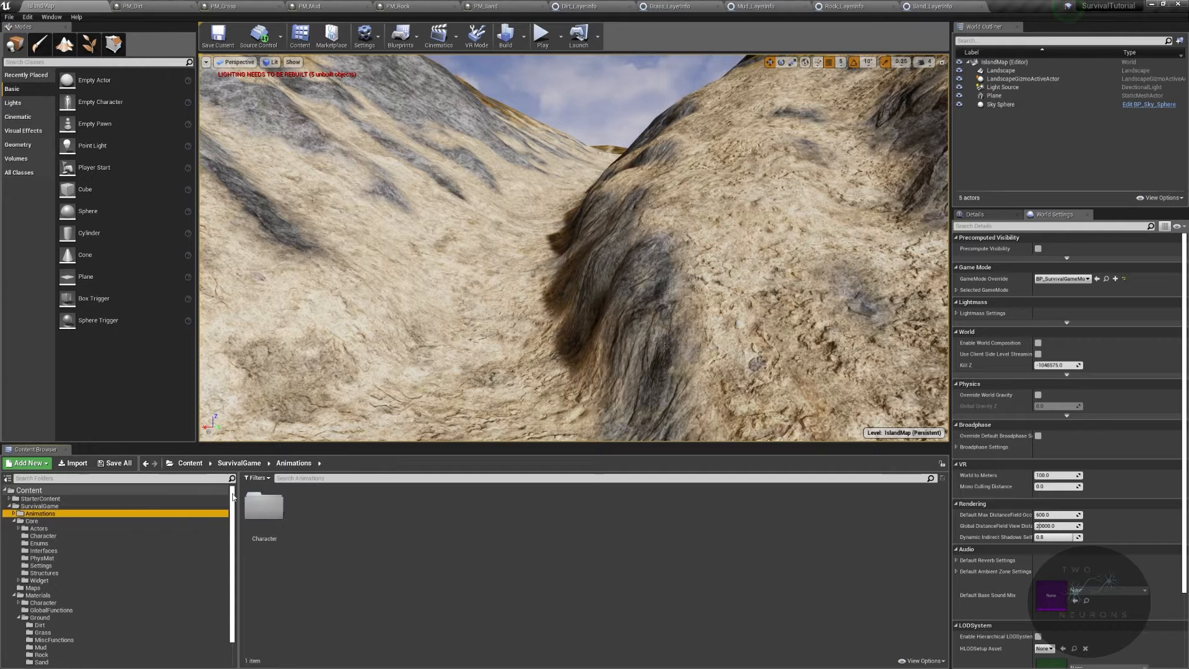
double_click(264, 510)
double_click(264, 510)
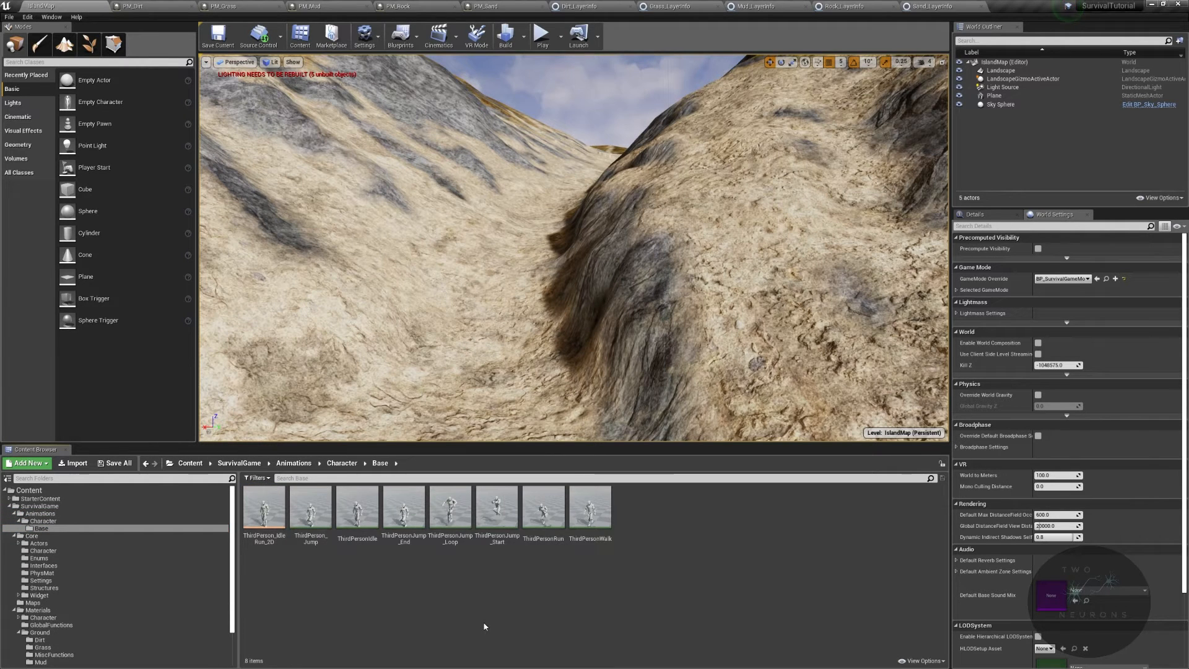
double_click(606, 519)
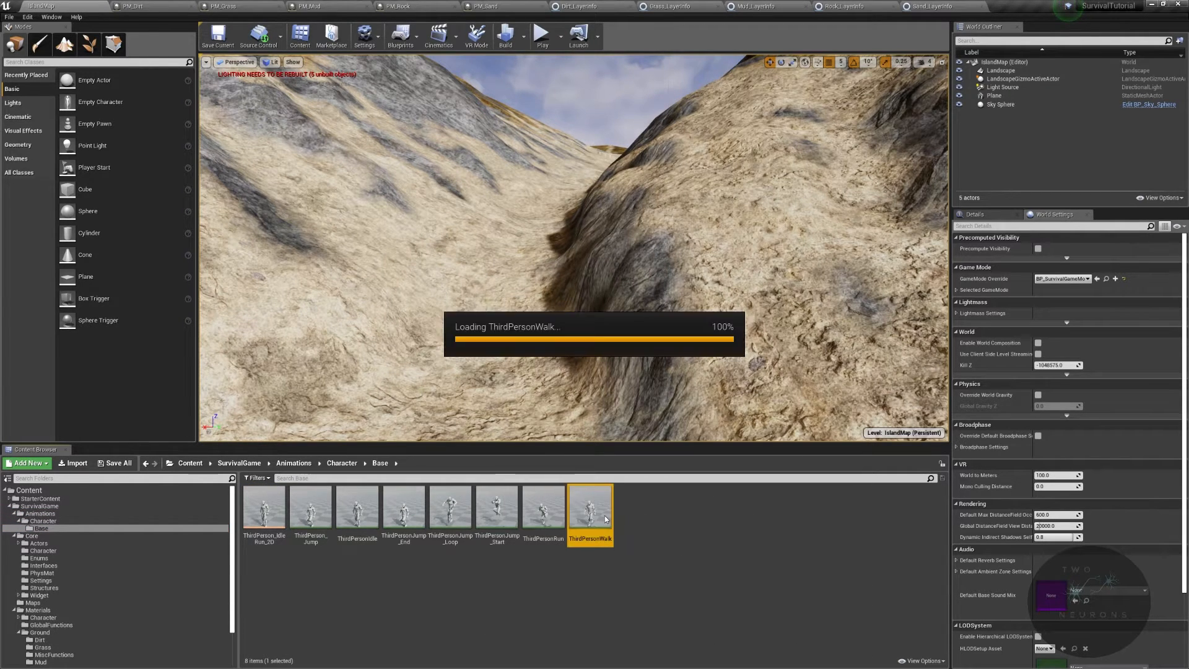
- Close the open layer info and physical material editor tabs, keeping only the level and walk animation
click(191, 6)
click(191, 7)
click(192, 7)
click(191, 7)
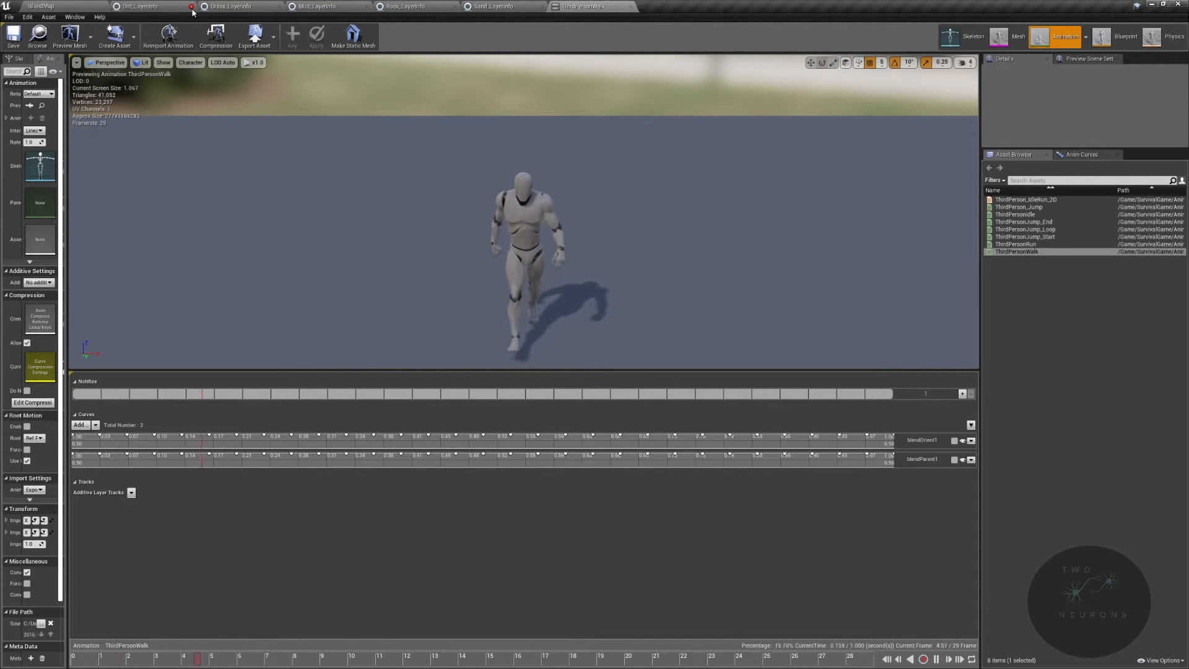
click(191, 6)
click(191, 7)
click(191, 7)
click(191, 7)
click(191, 6)
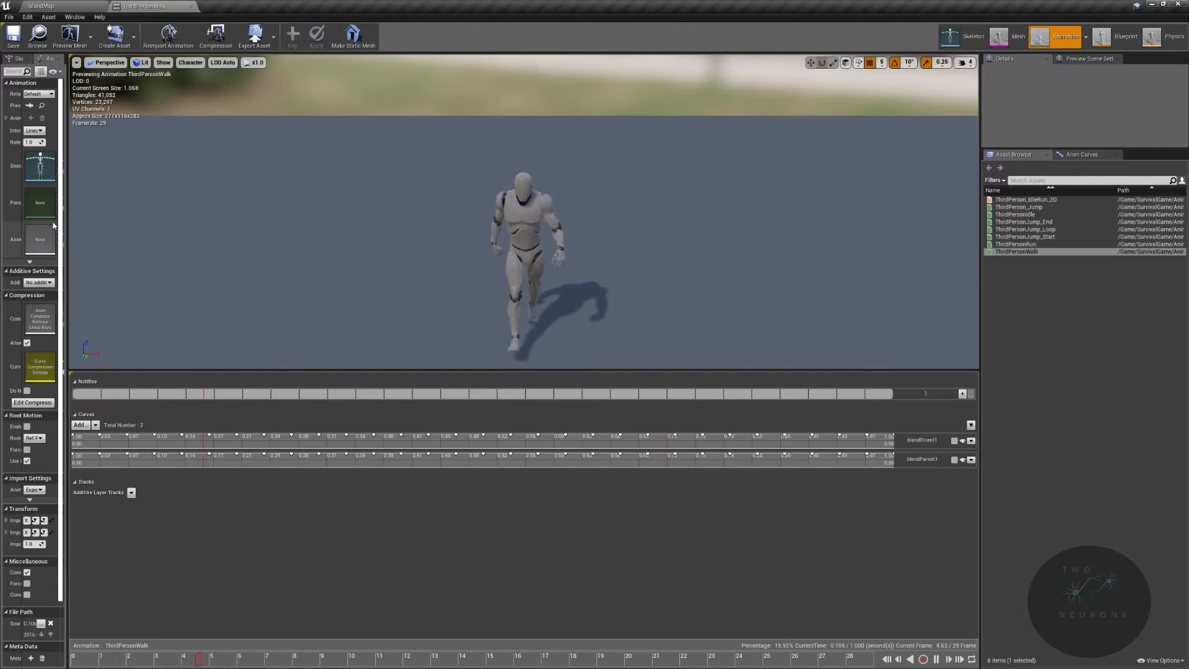
- Widen the asset details panel and scrub the walk animation to inspect where a foot touches the ground
drag(67, 221, 206, 221)
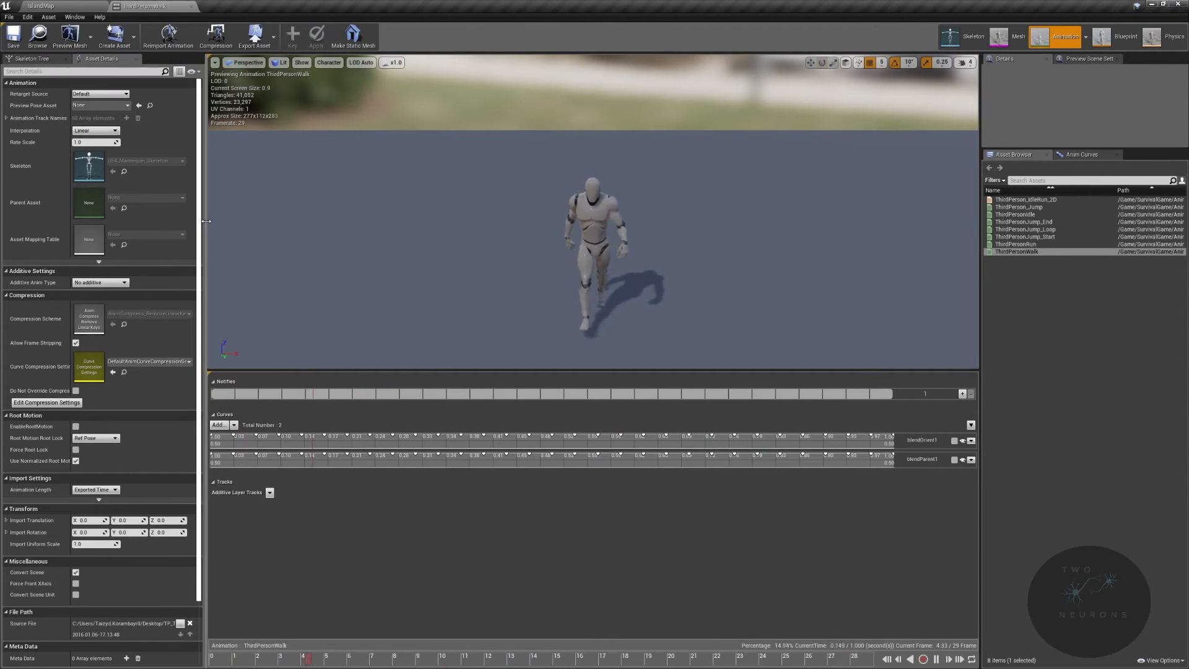
drag(415, 658, 197, 649)
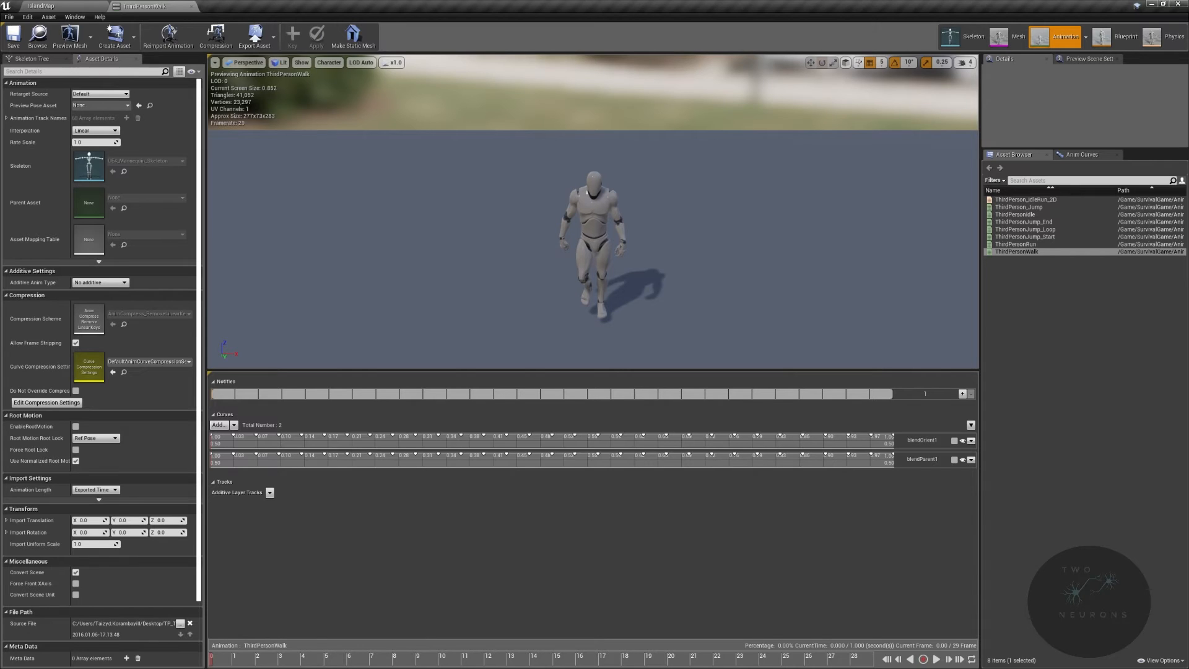
right_drag(517, 202, 459, 254)
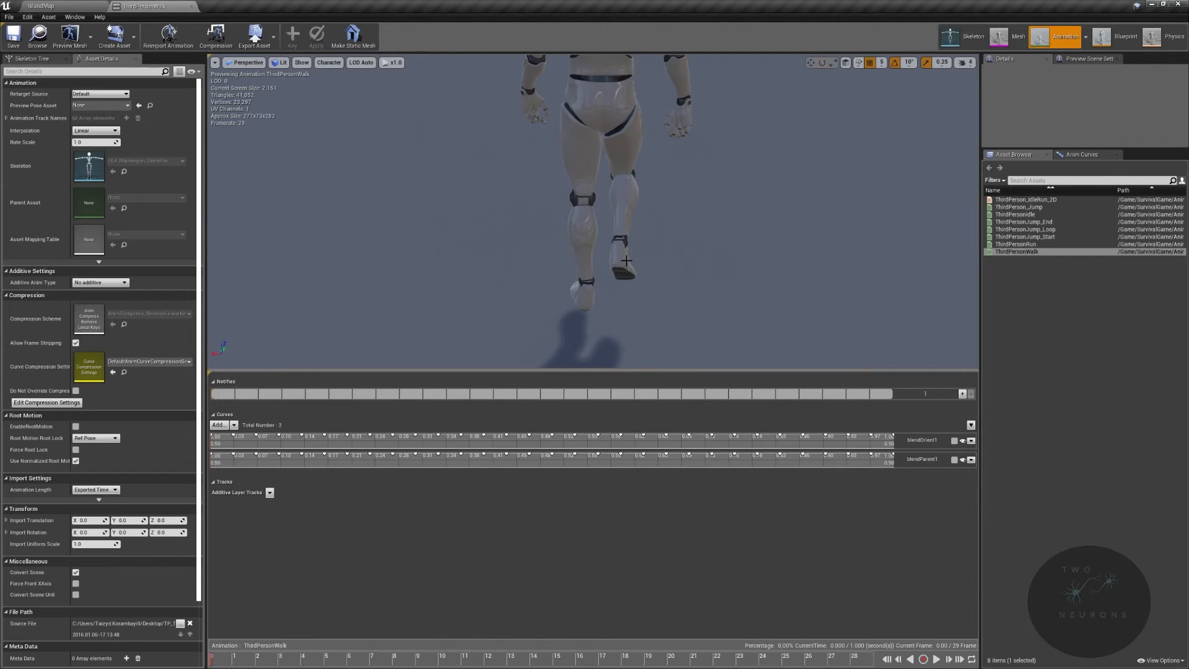
mouse_move(778, 239)
right_down()
mouse_move(849, 248)
mouse_move(694, 260)
mouse_move(762, 260)
mouse_move(769, 297)
mouse_move(772, 247)
right_up()
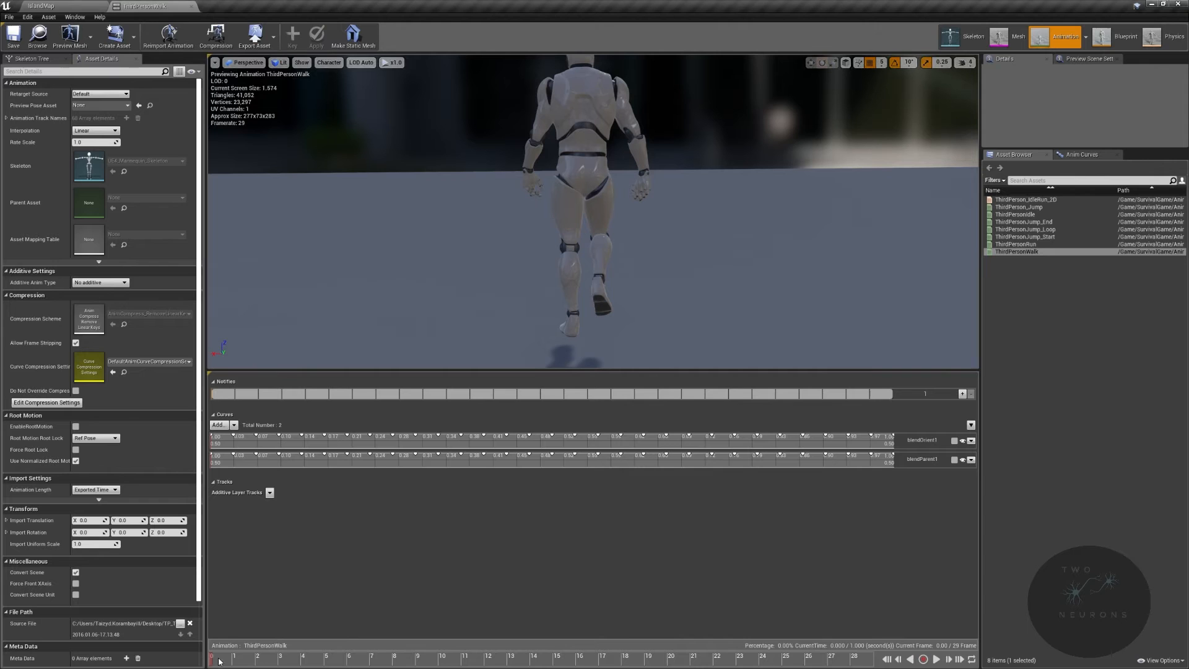
mouse_move(218, 662)
mouse_down()
mouse_move(498, 660)
mouse_move(210, 658)
mouse_up()
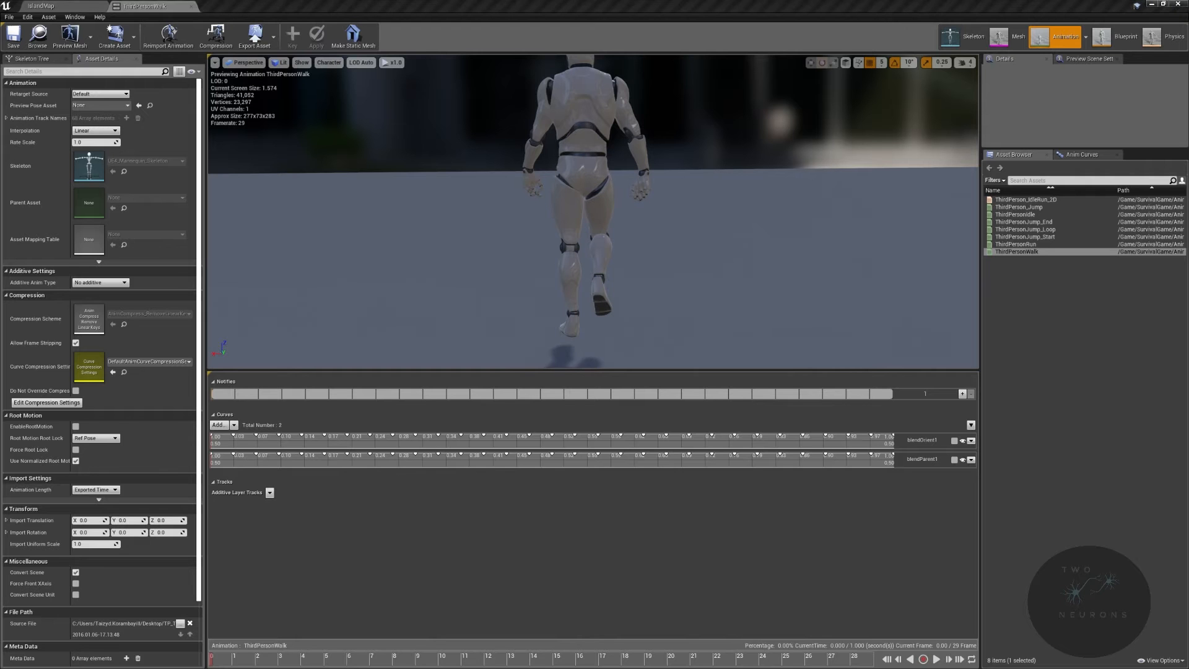
right_drag(601, 248, 459, 245)
drag(212, 660, 443, 660)
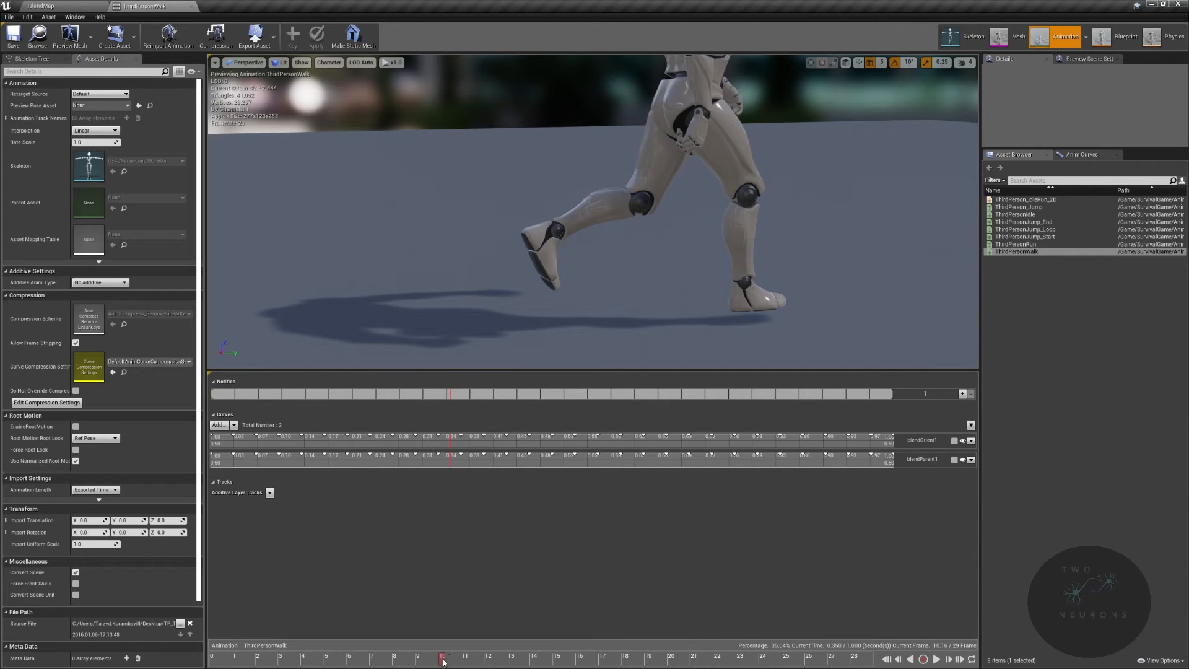
drag(442, 662, 382, 661)
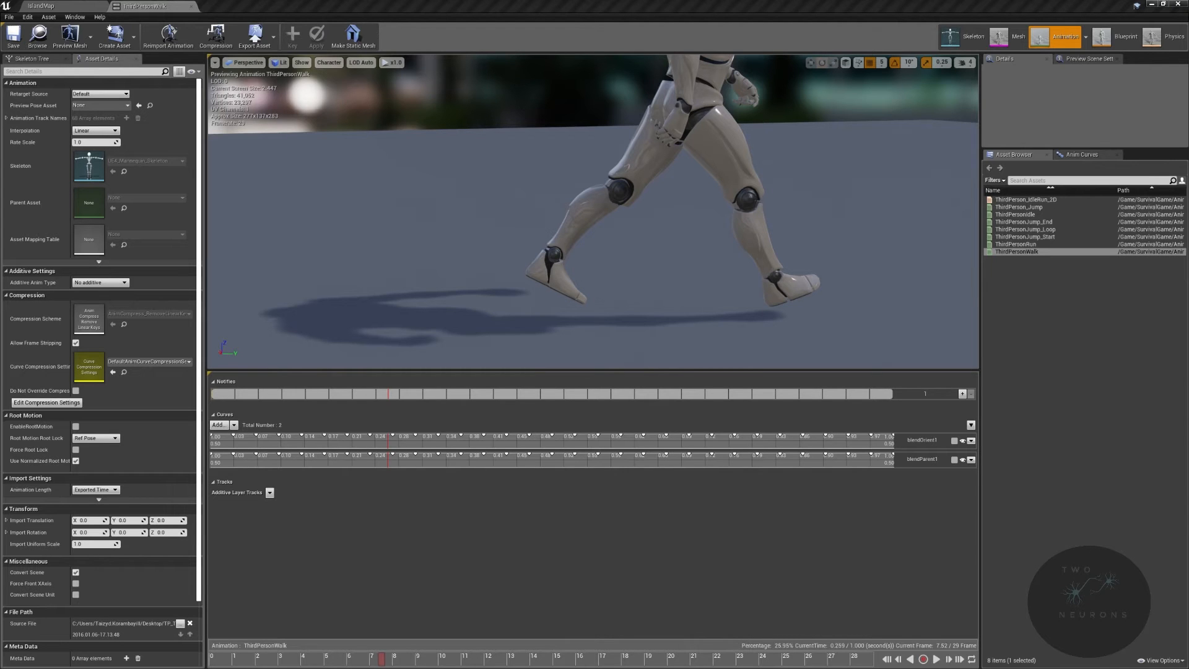
right_drag(687, 272, 721, 251)
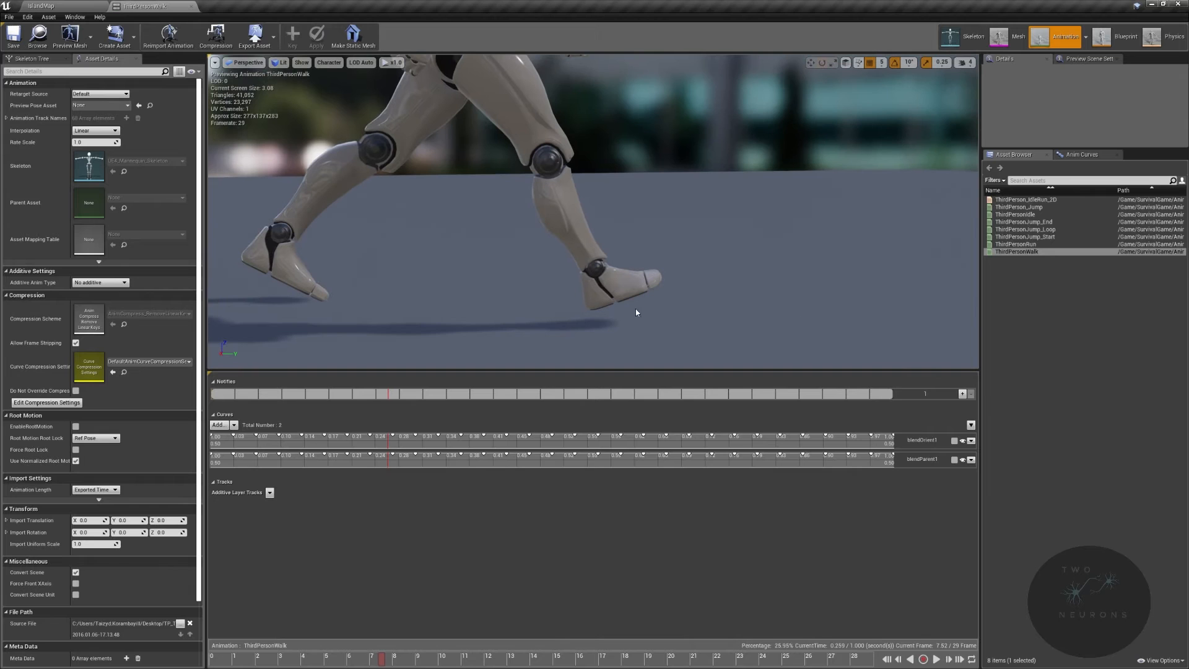
mouse_move(383, 663)
mouse_down()
mouse_move(352, 664)
mouse_move(370, 665)
mouse_up()
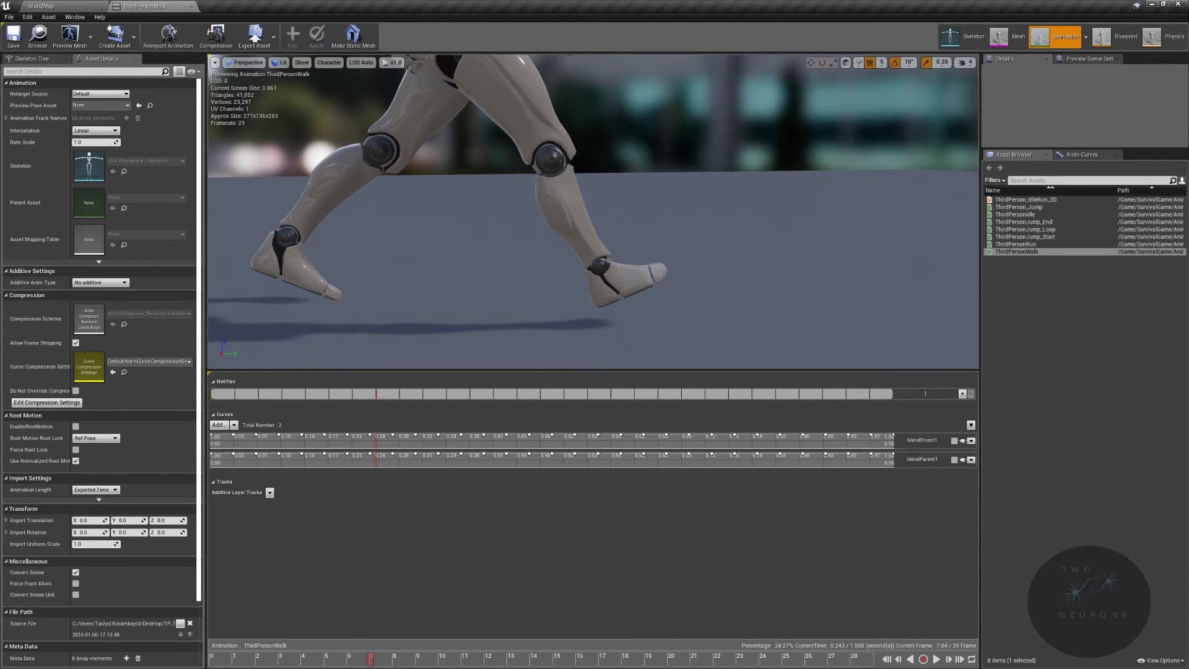
drag(371, 665, 372, 665)
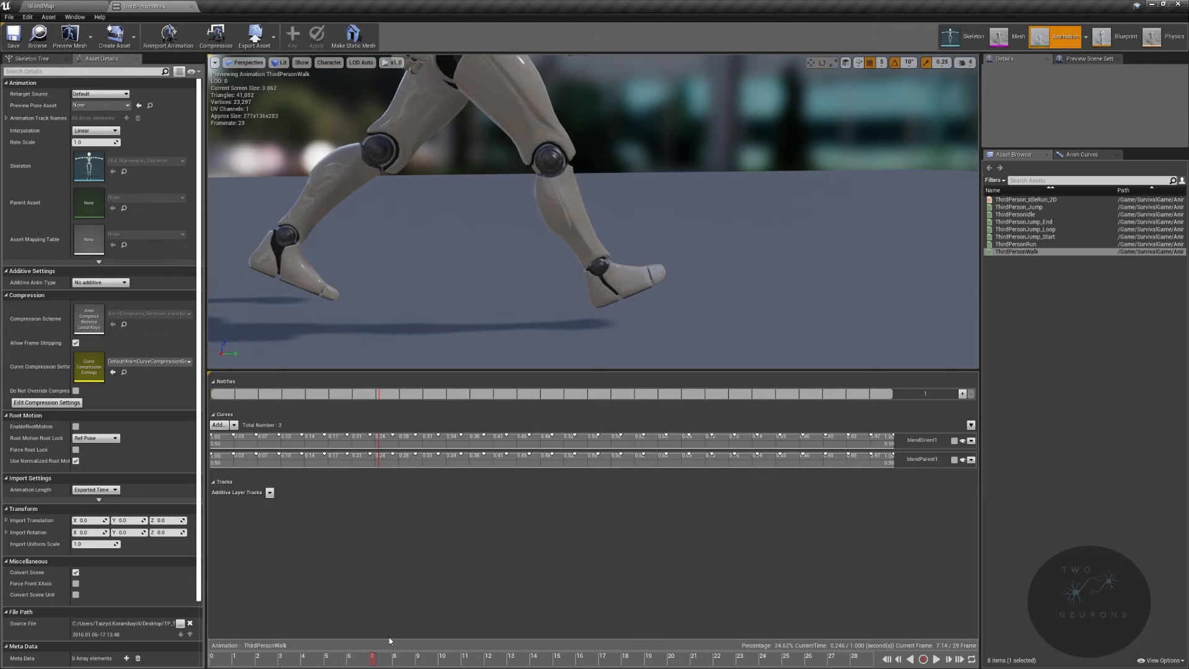
- Add a new notify named Footstep on the notifies track at about frame 7
right_click(380, 396)
mouse_move(409, 405)
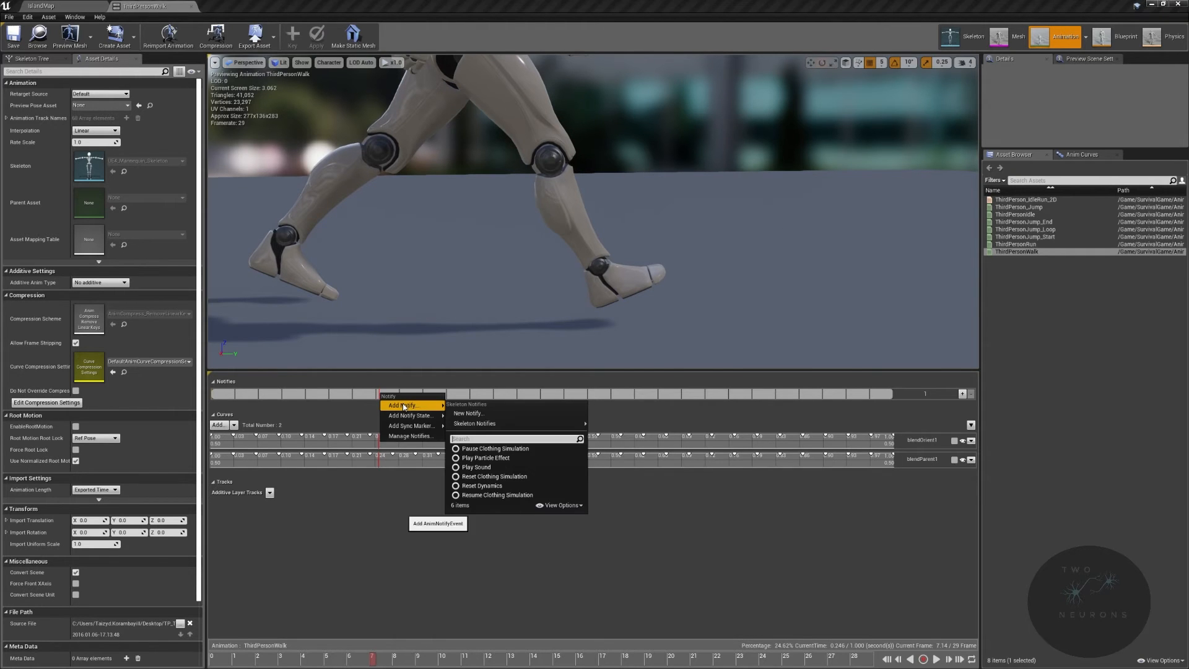
mouse_move(494, 426)
click(467, 414)
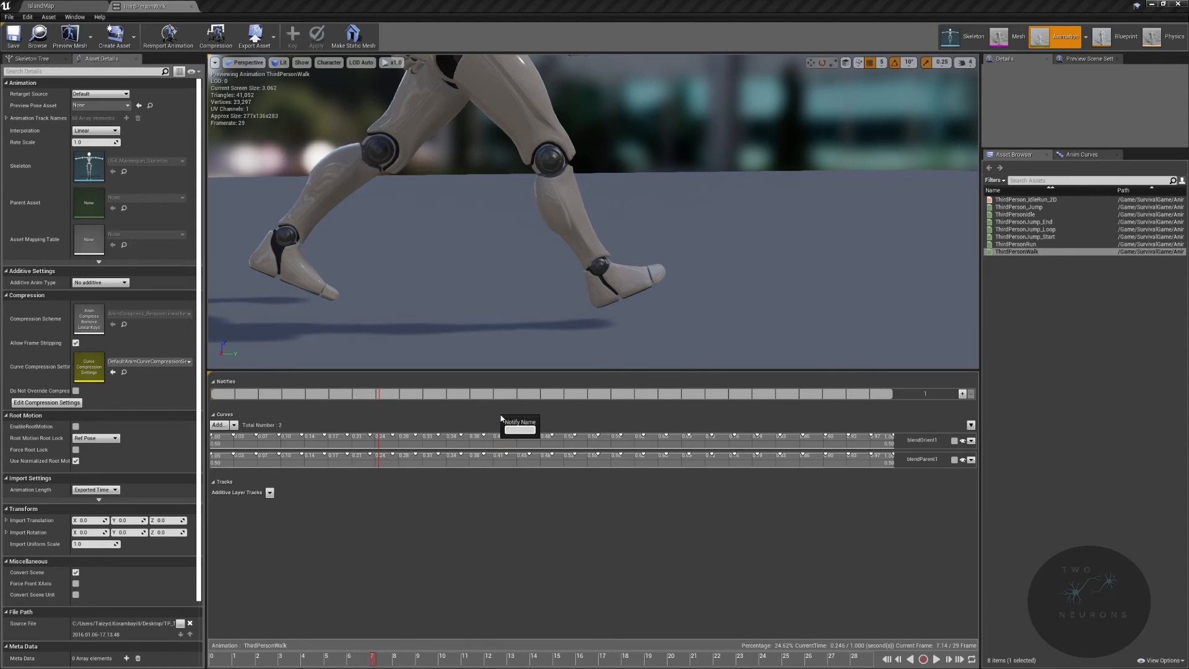
text(Footstep)
key(Return)
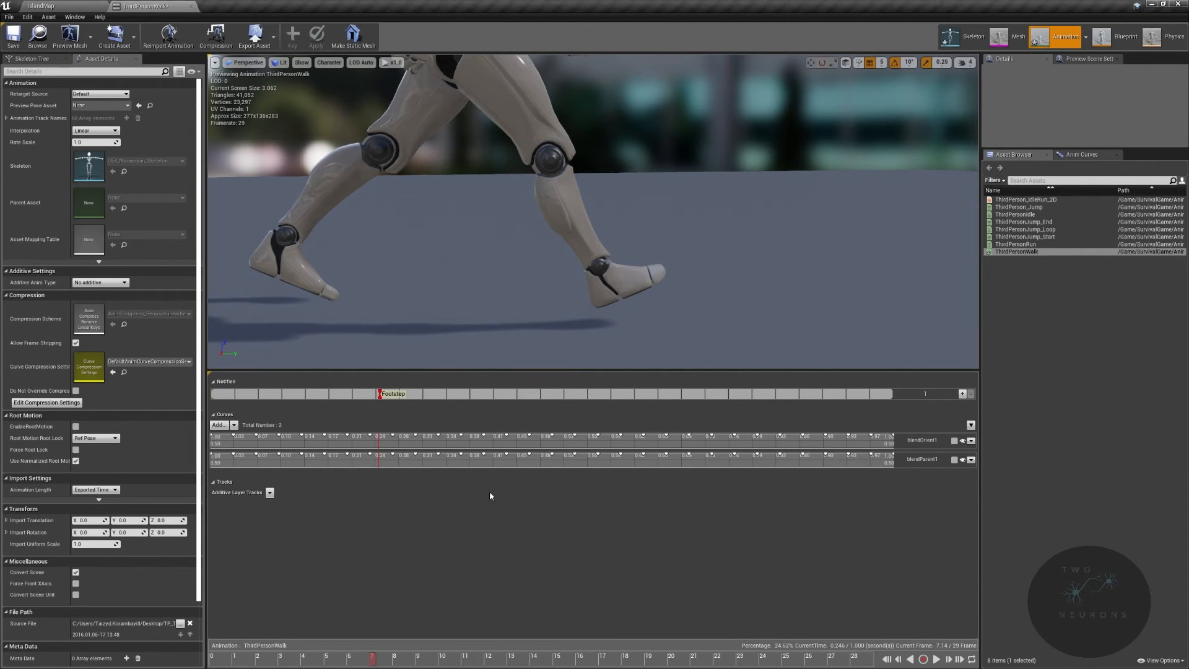
- Add a second Footstep notify from the skeleton notifies at about frame 23 of the walk
right_drag(534, 254, 923, 263)
drag(372, 661, 785, 661)
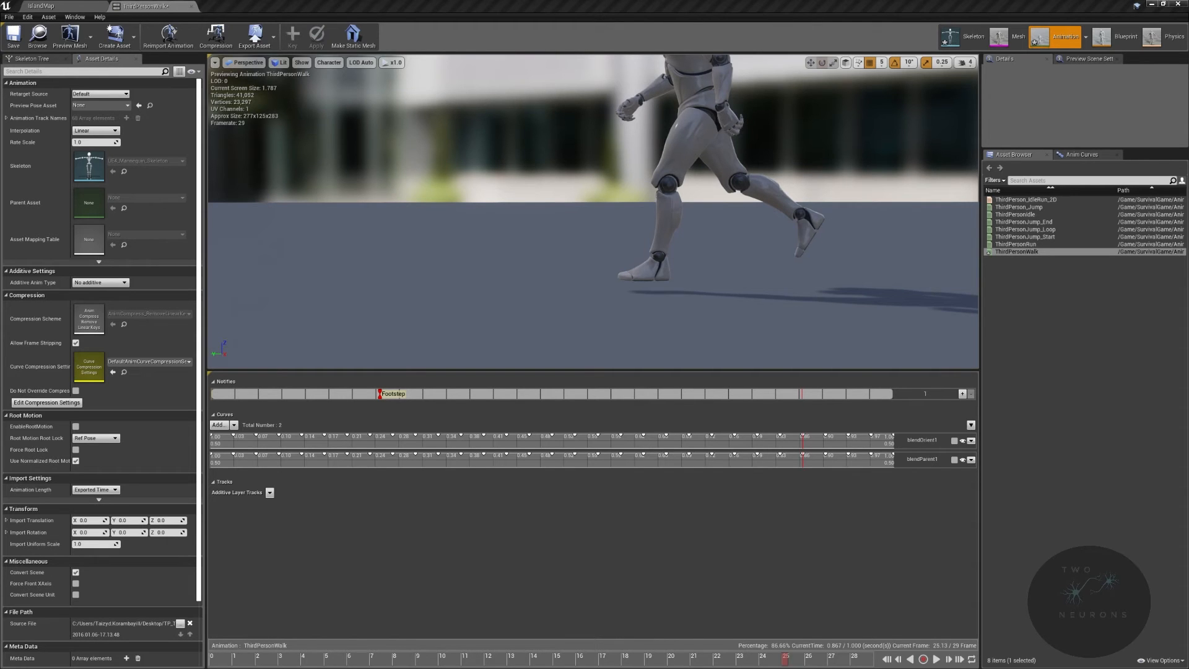
drag(782, 661, 747, 666)
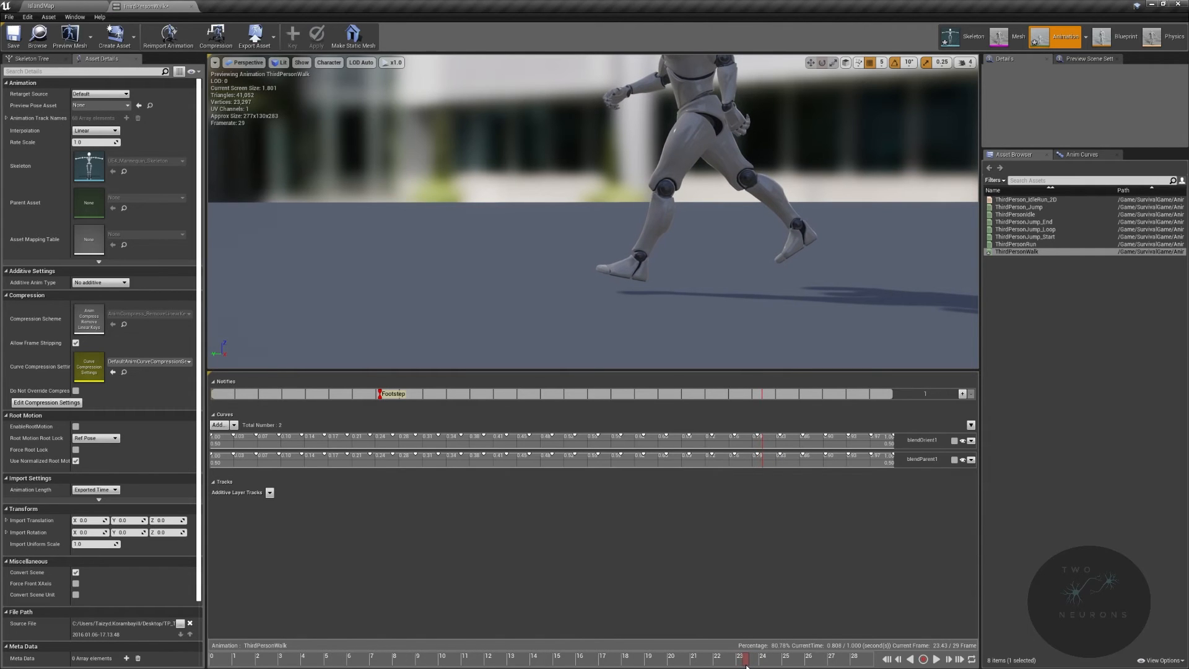
drag(745, 667, 736, 666)
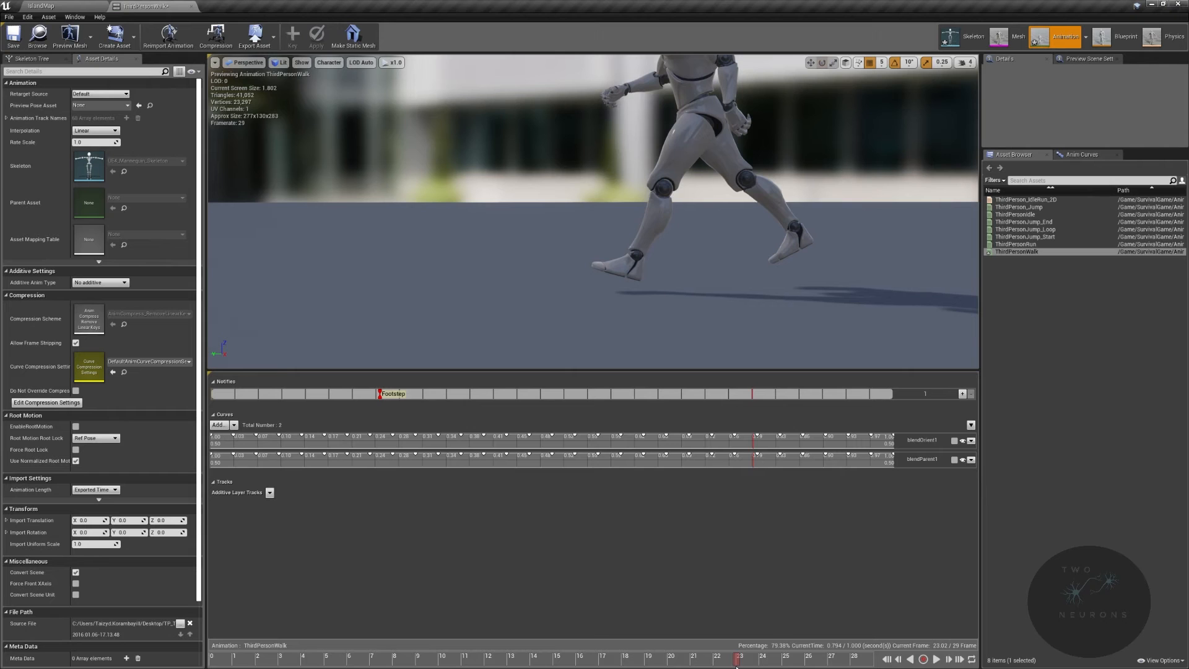
right_click(755, 397)
mouse_move(768, 407)
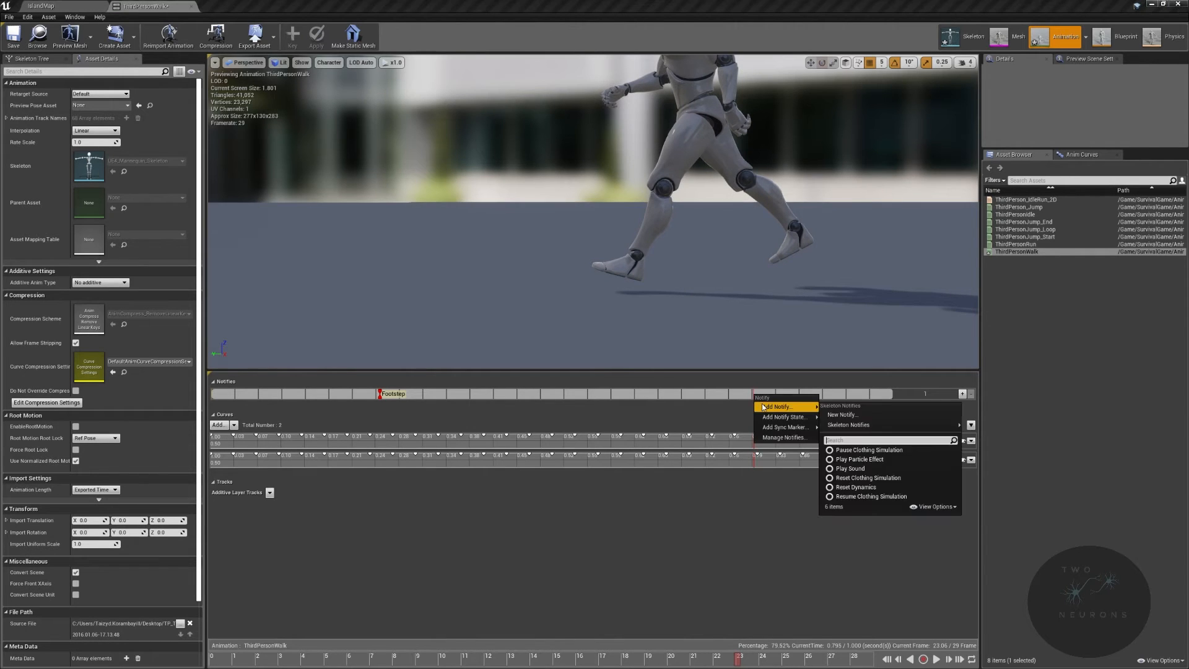
mouse_move(858, 426)
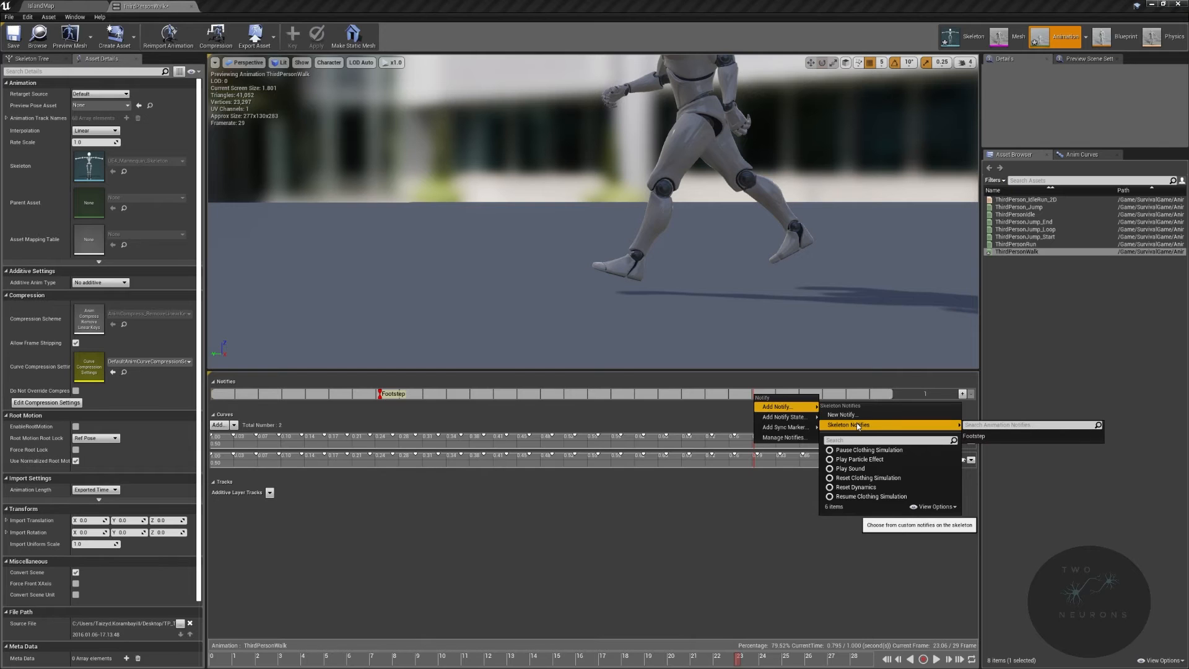
click(990, 436)
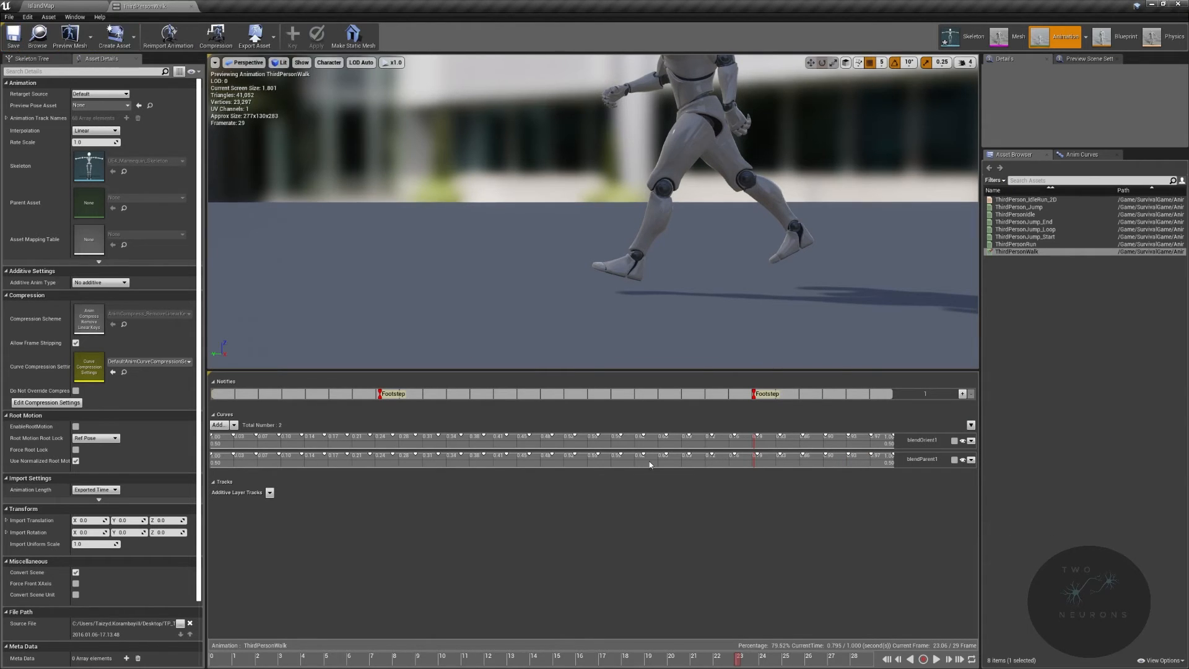
- Return to the level editor and open the ThirdPersonRun animation
click(83, 8)
double_click(543, 507)
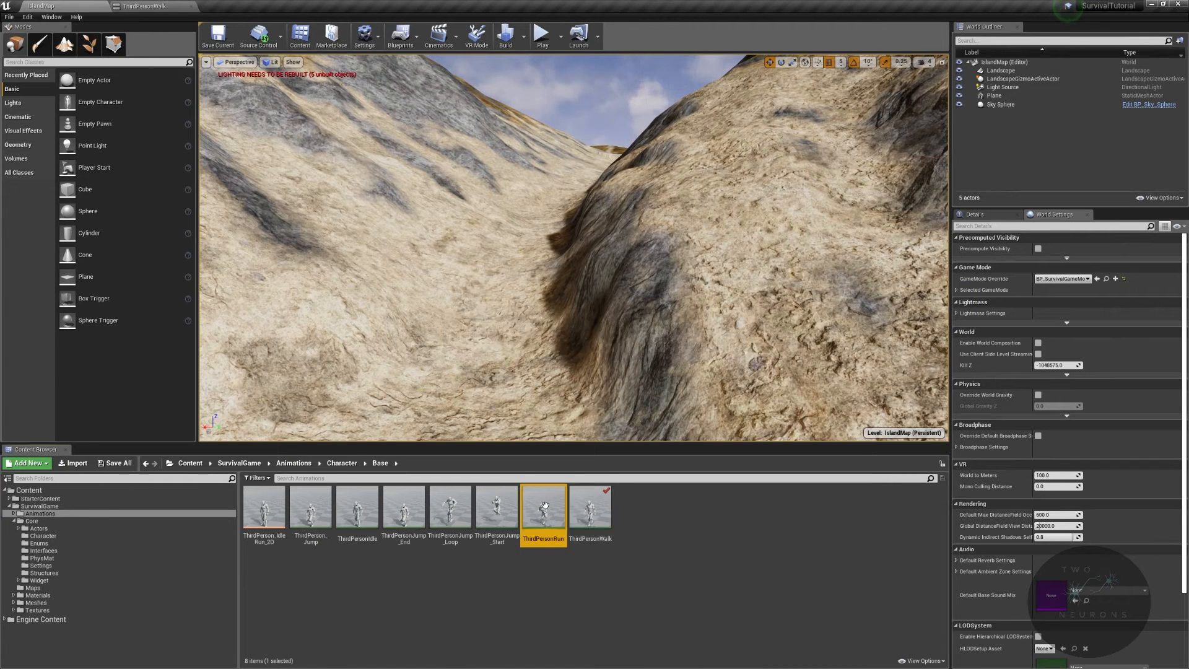
right_drag(593, 211, 446, 124)
mouse_move(678, 233)
right_down()
mouse_move(677, 334)
mouse_move(678, 232)
right_up()
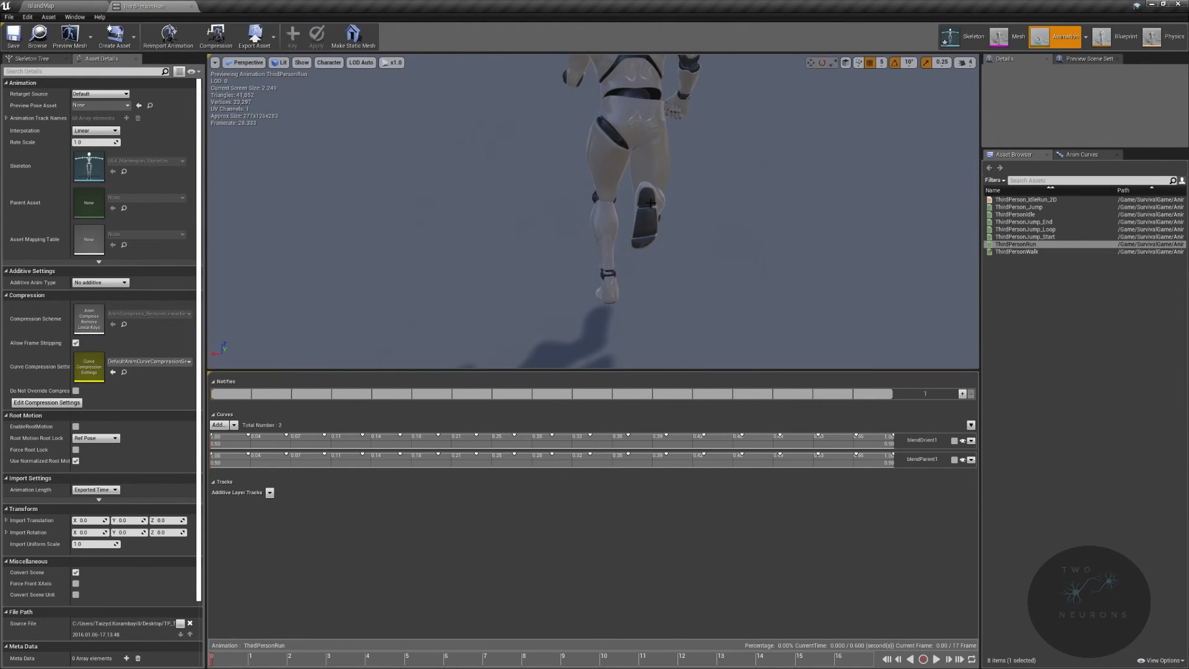
- Add a Footstep skeleton notify to the run animation at about frame 5 where the foot lands
drag(211, 661, 184, 633)
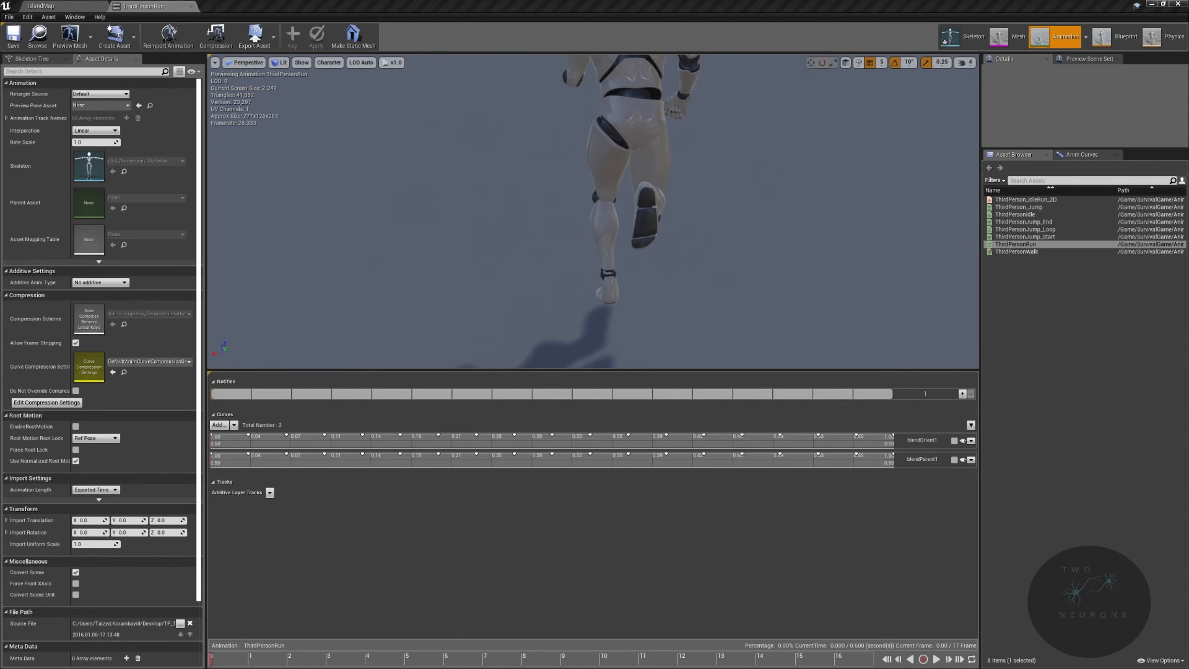
right_drag(767, 65, 551, 62)
right_drag(645, 231, 645, 285)
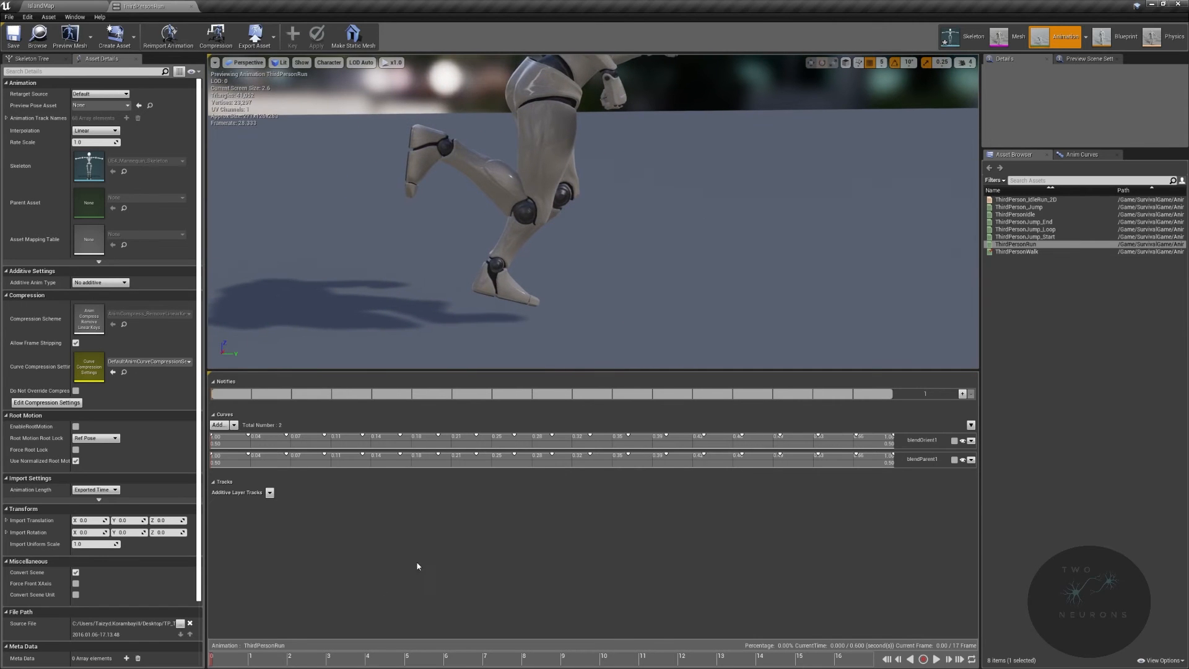
drag(212, 660, 412, 665)
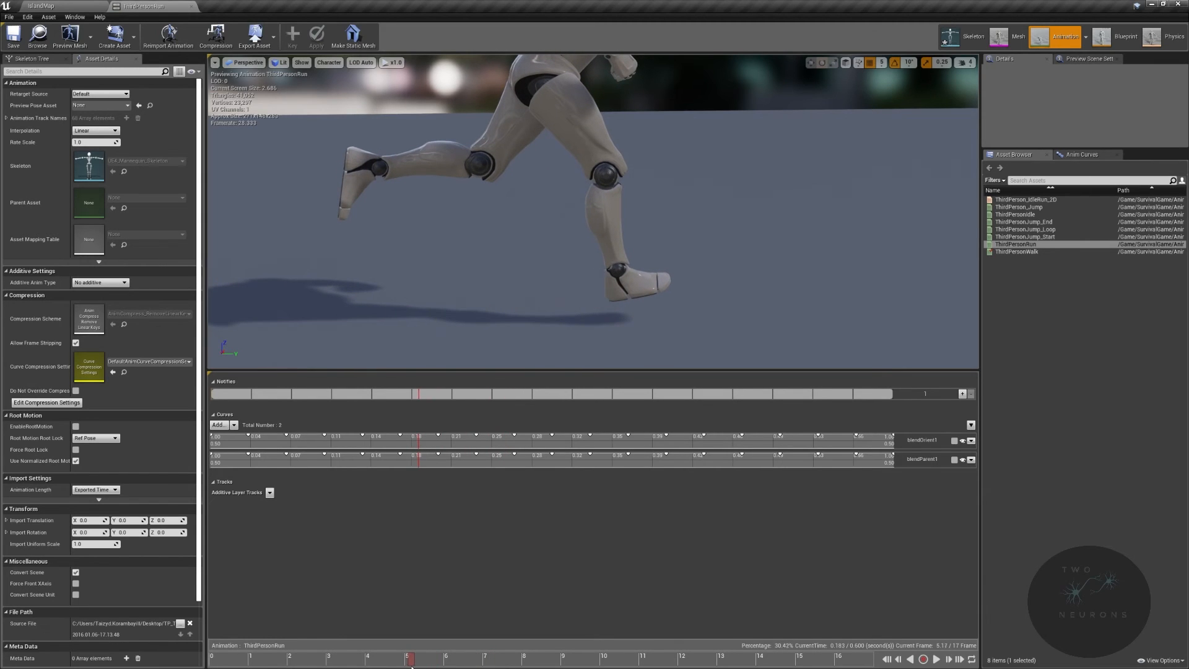
drag(411, 665, 415, 666)
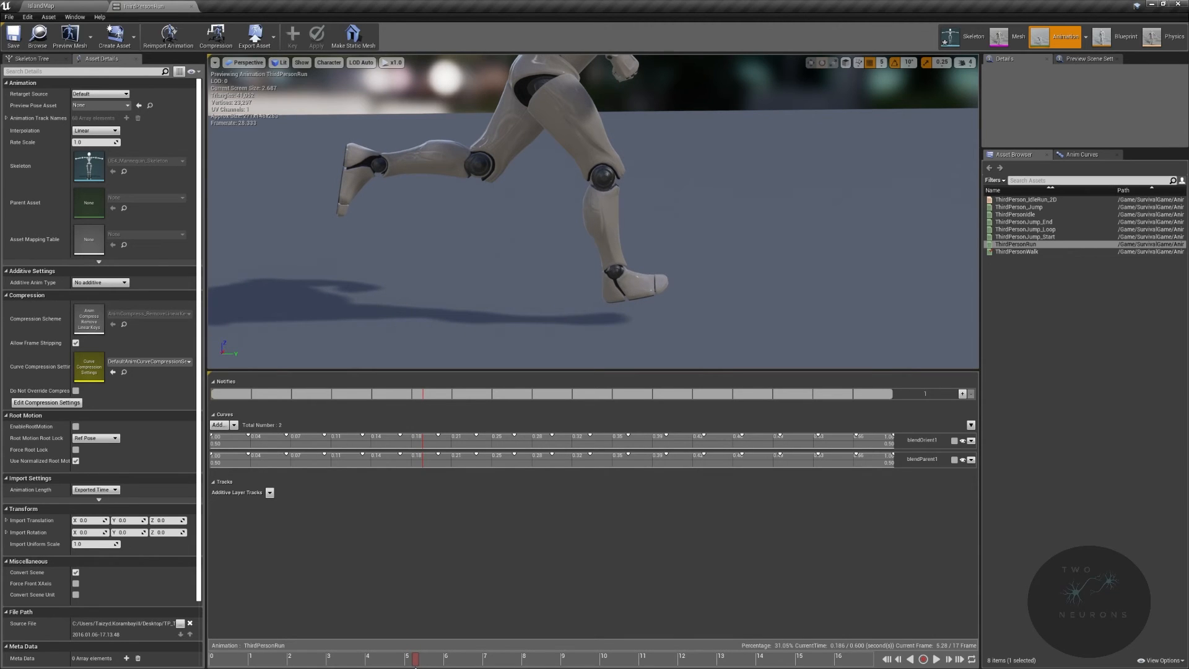
drag(415, 667, 415, 667)
right_click(423, 394)
mouse_move(444, 408)
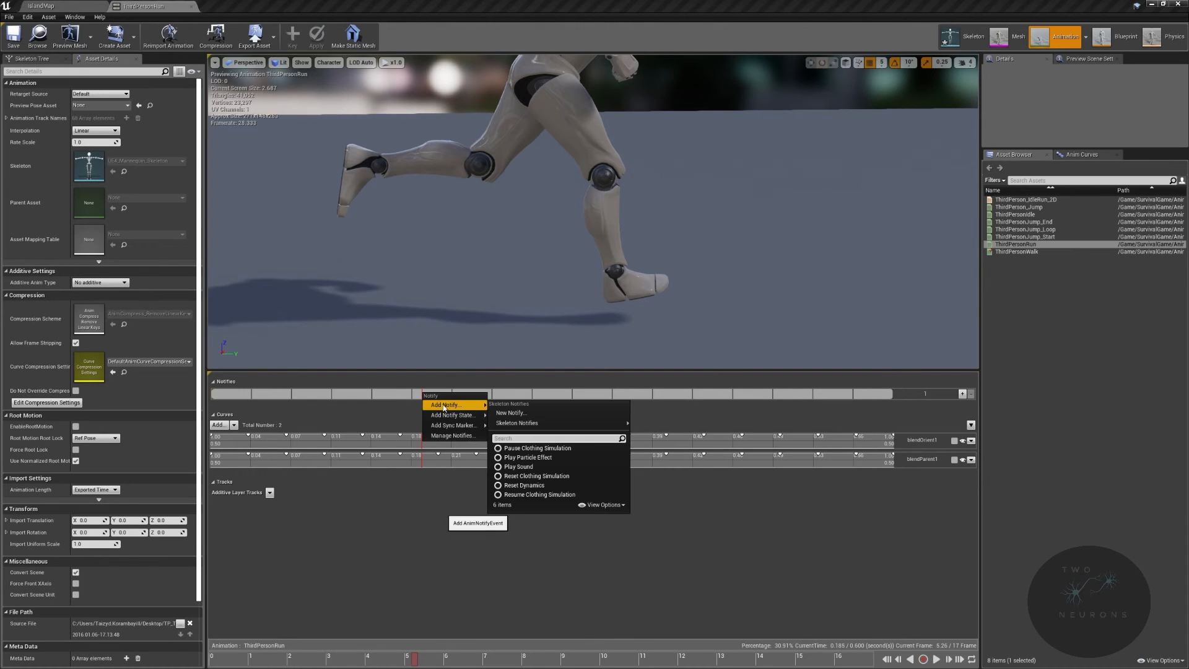
mouse_move(517, 423)
click(669, 437)
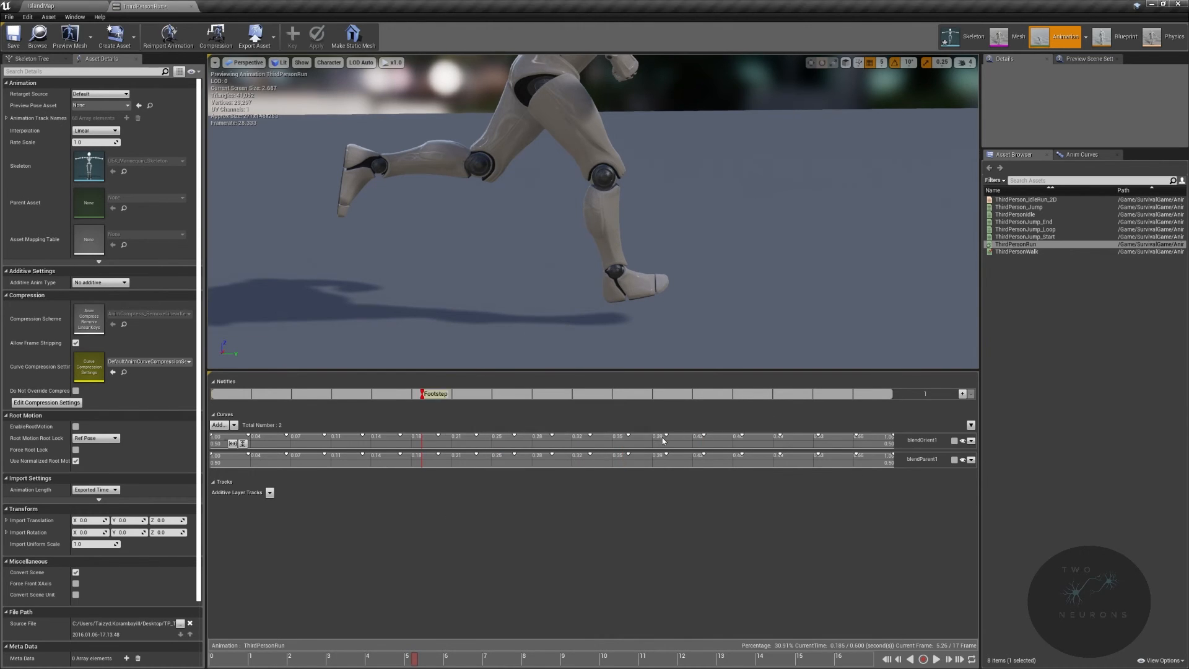
- Add a second Footstep skeleton notify to the run animation at about frame 14 where the other foot lands
alt+drag(739, 269, 347, 248)
mouse_move(739, 269)
right_down()
mouse_move(718, 280)
mouse_move(743, 204)
mouse_move(737, 282)
right_up()
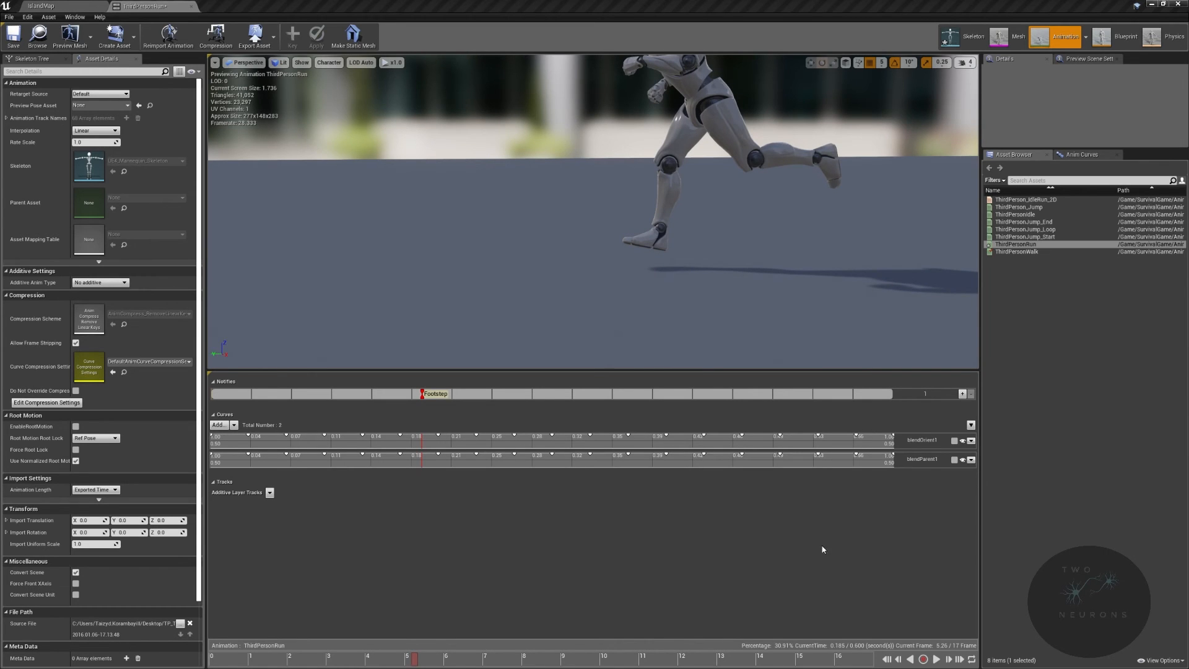
drag(415, 659, 833, 658)
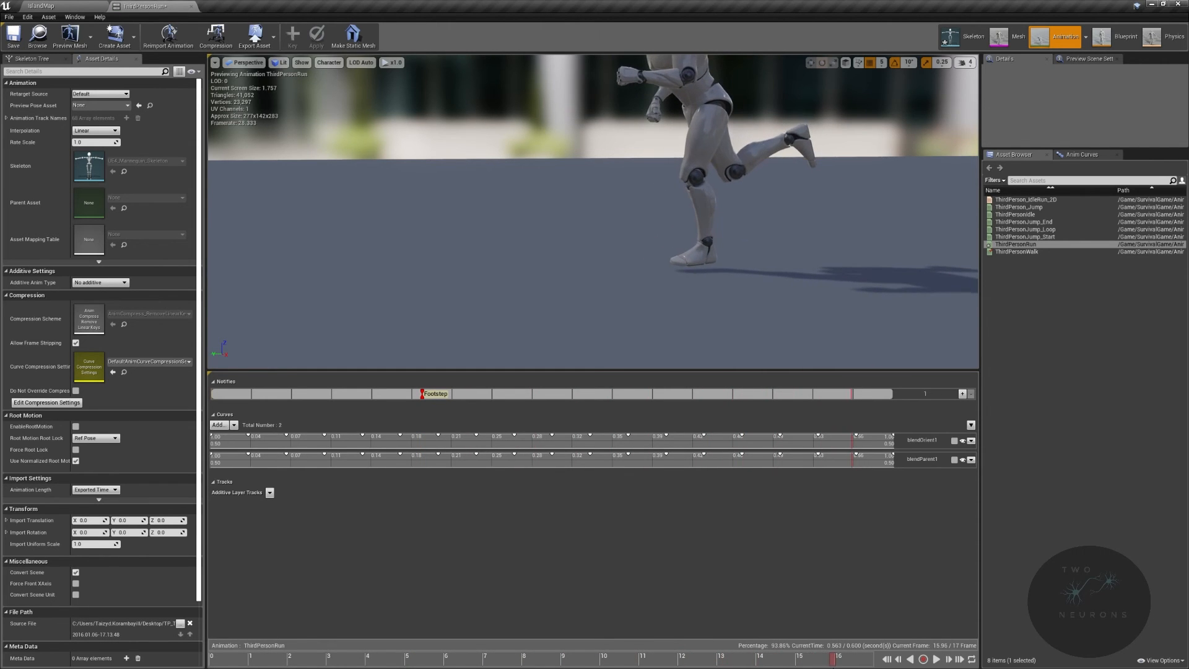
drag(833, 660, 763, 661)
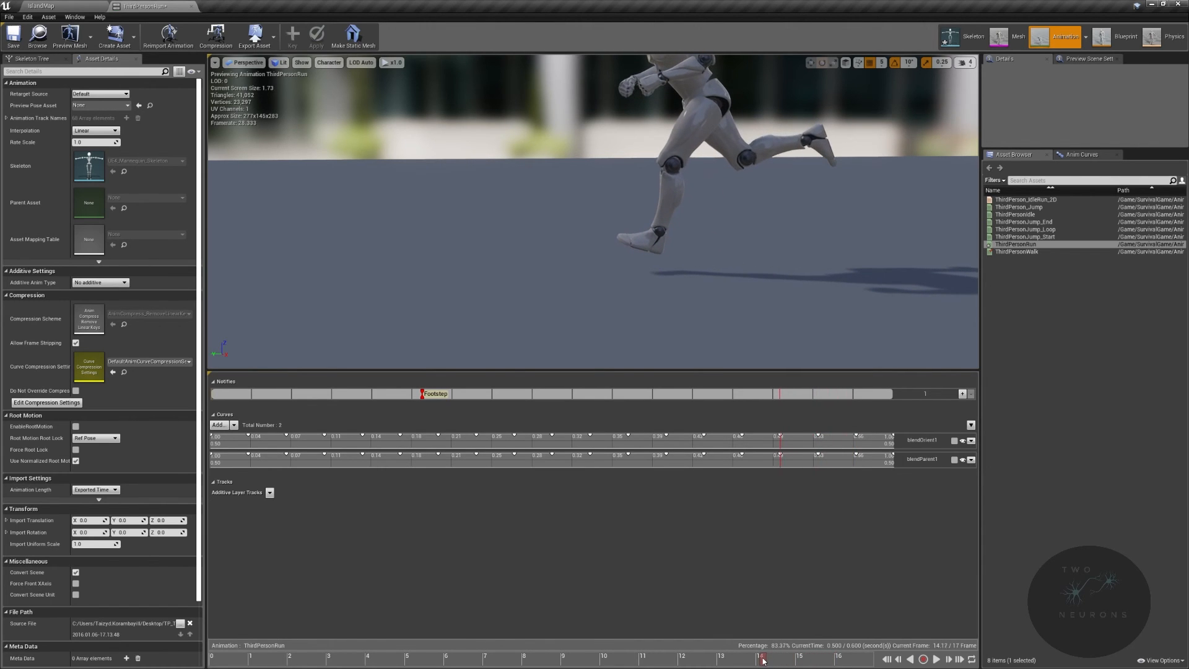
drag(764, 661, 767, 661)
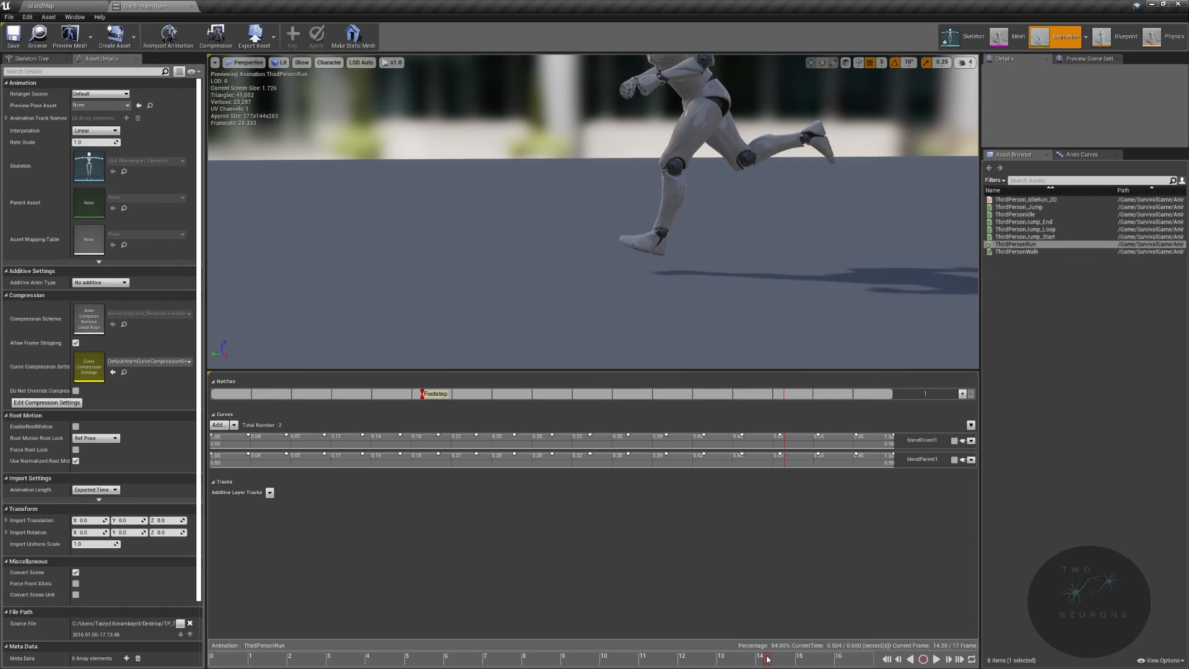
drag(767, 660, 767, 661)
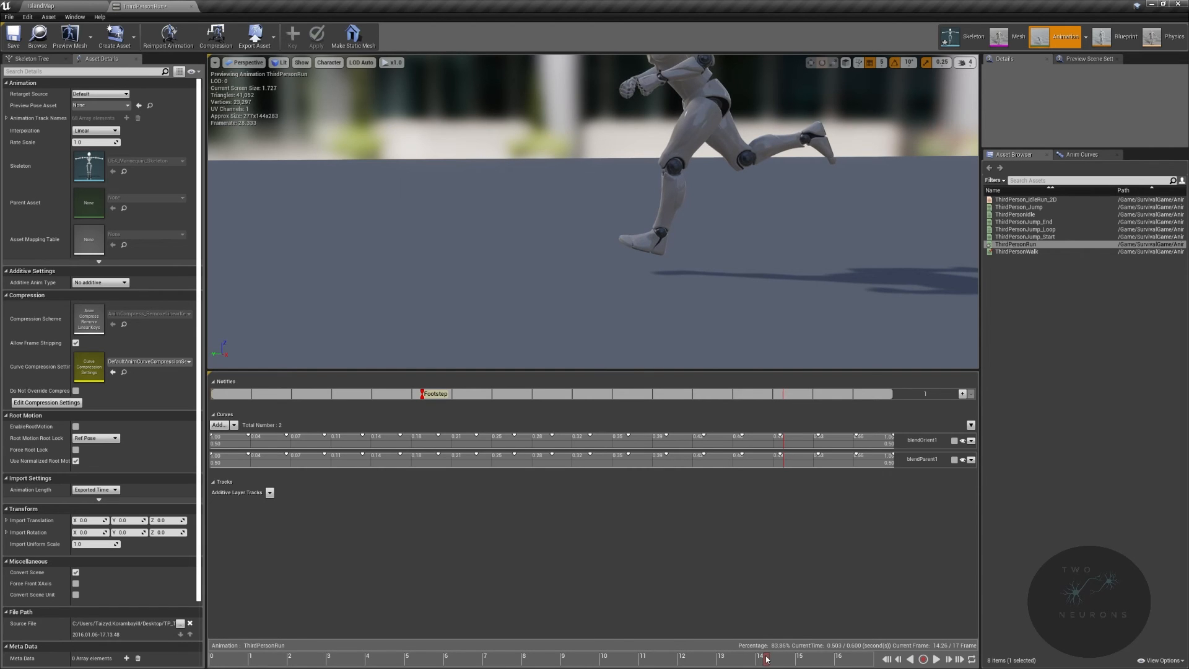
right_click(784, 398)
mouse_move(832, 411)
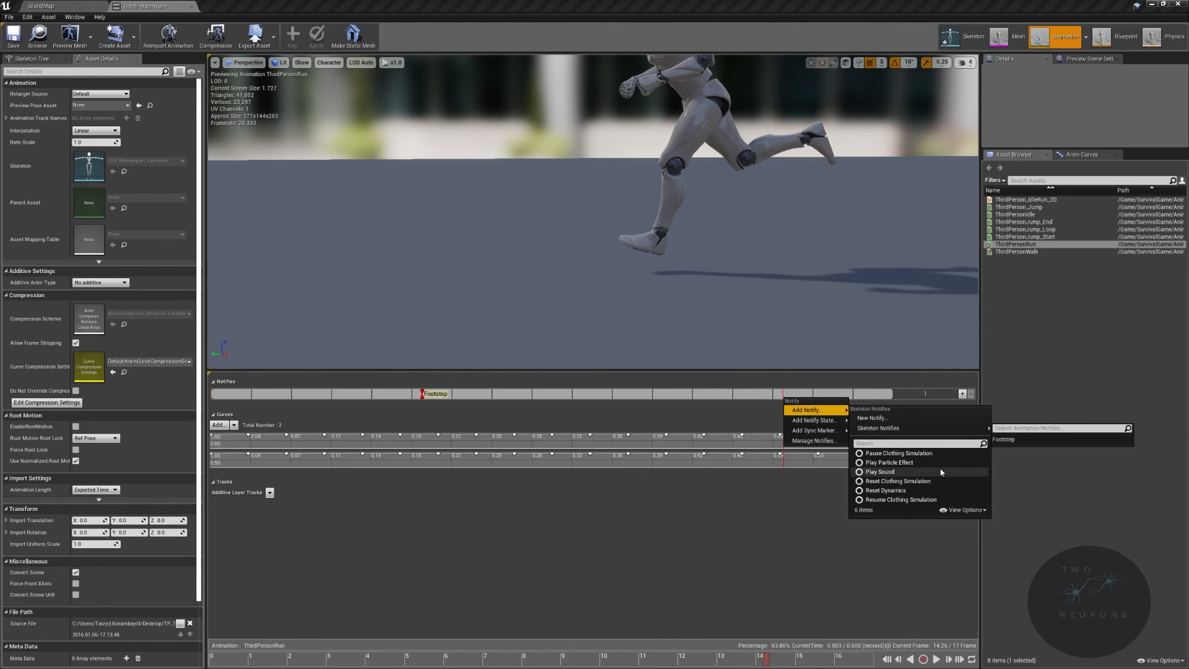
click(1024, 440)
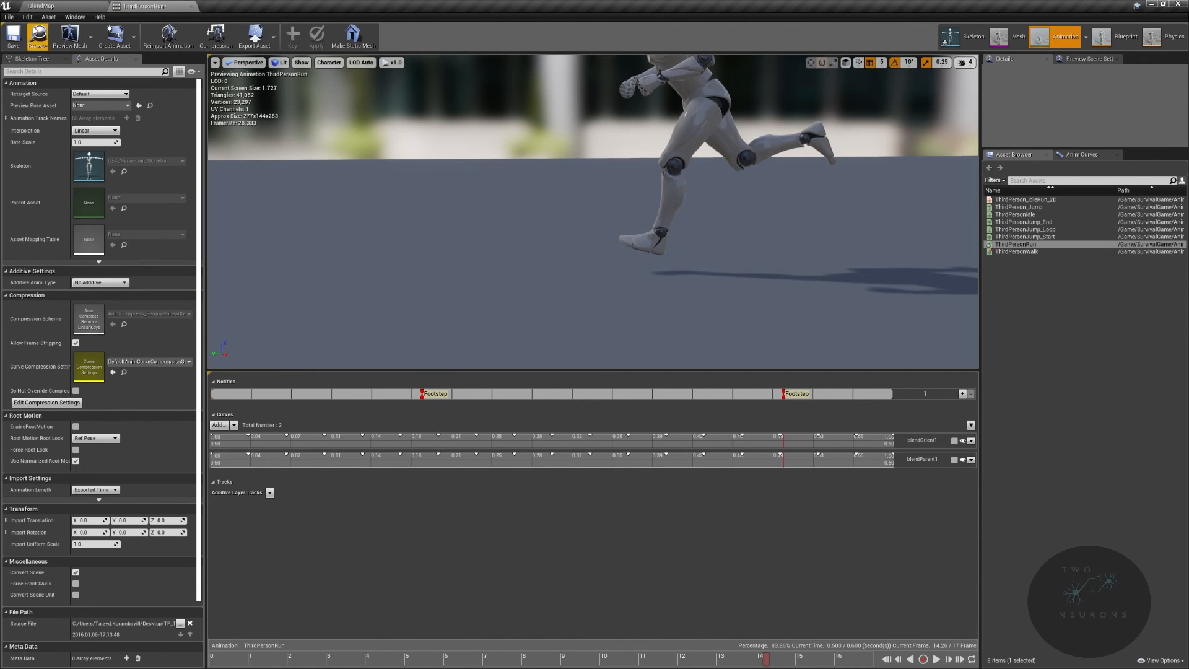
- Save the run animation, close its editor and return to the IslandMap level
click(21, 41)
click(75, 6)
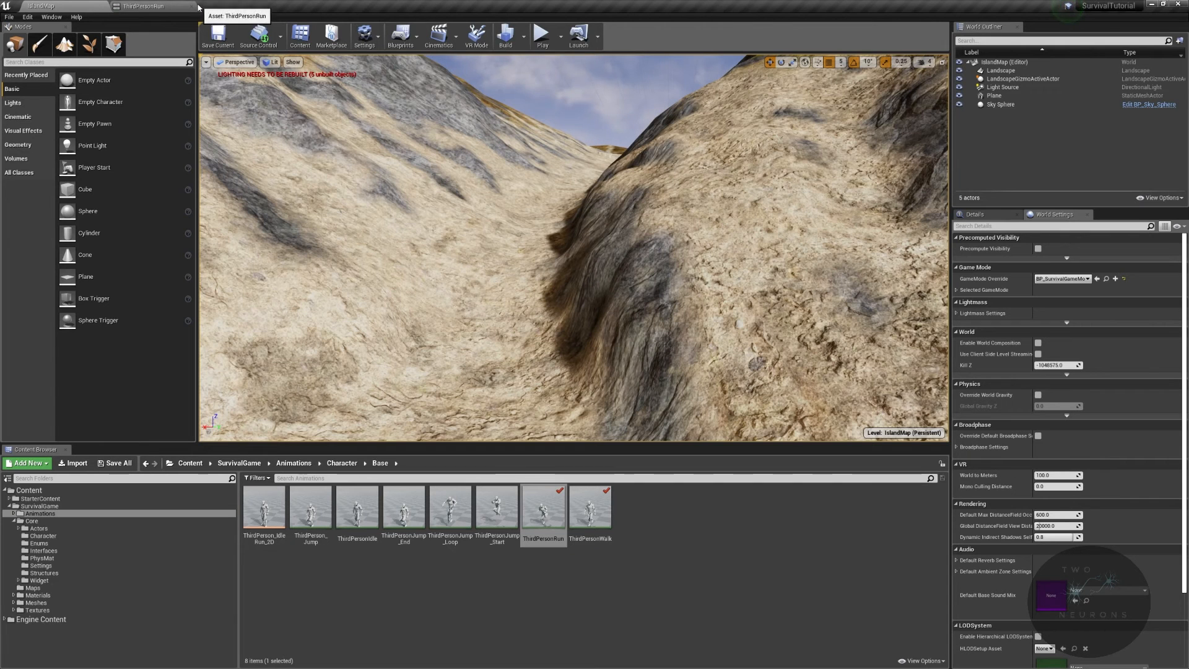
click(192, 6)
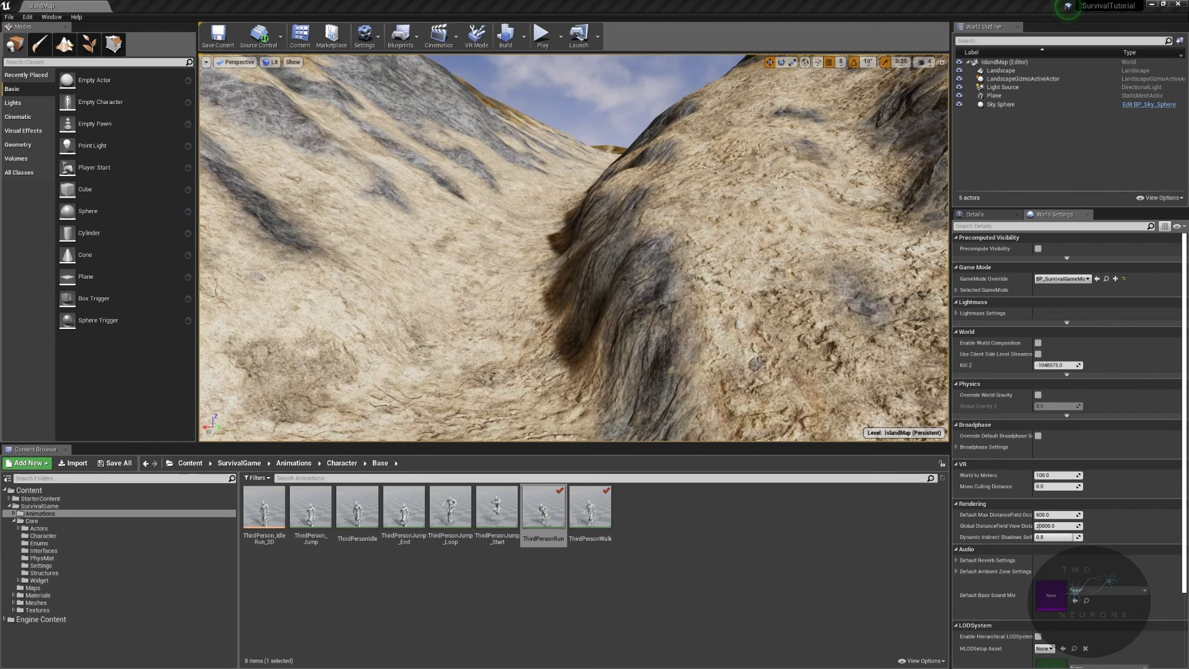
- Start playing the level in the editor viewport at full screen
right_click(515, 163)
click(701, 126)
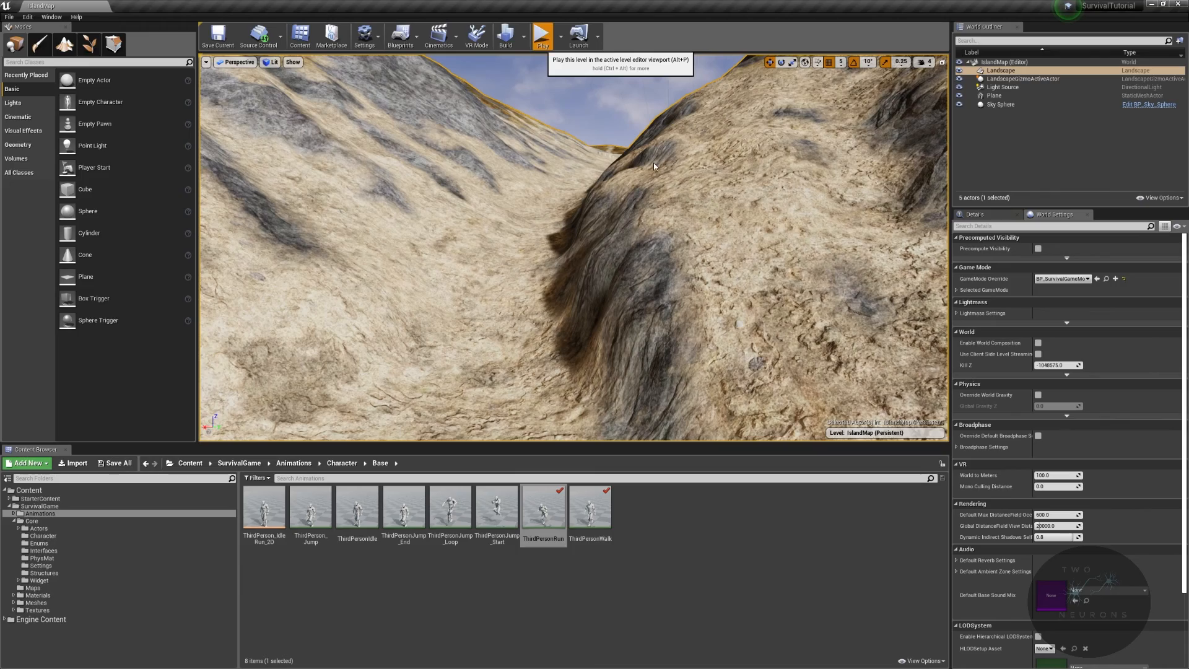
click(683, 219)
key(F11)
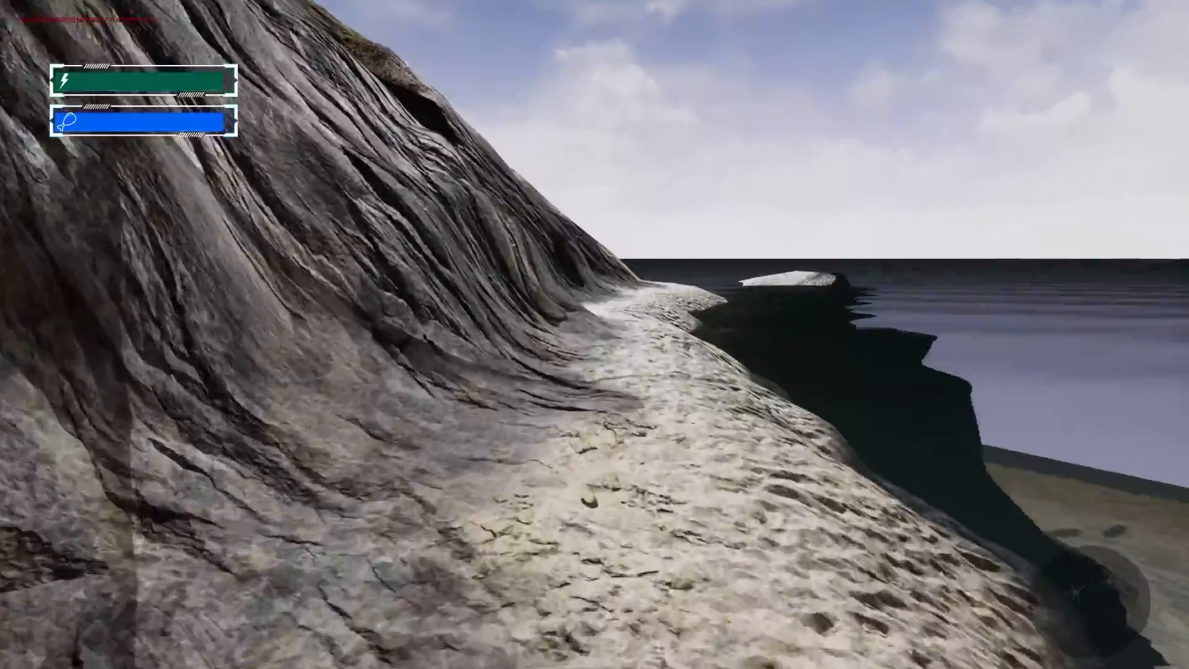
- Walk and run the character across the rock, sand and grass landscape layers to test the footsteps
key(w)
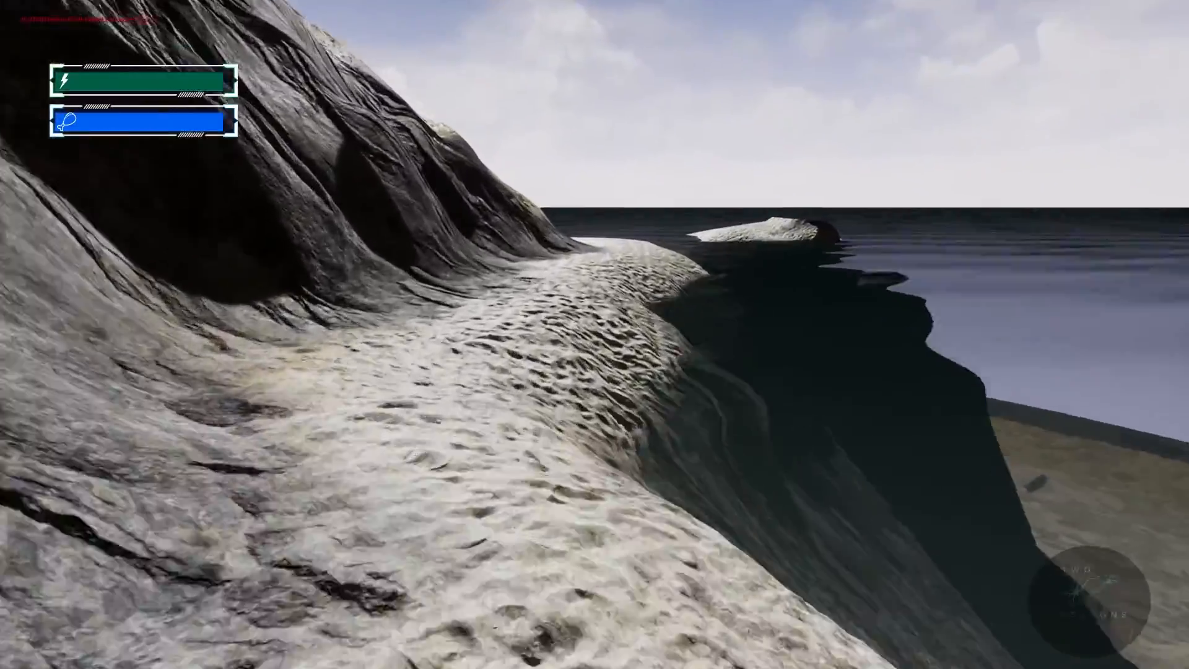
key(w)
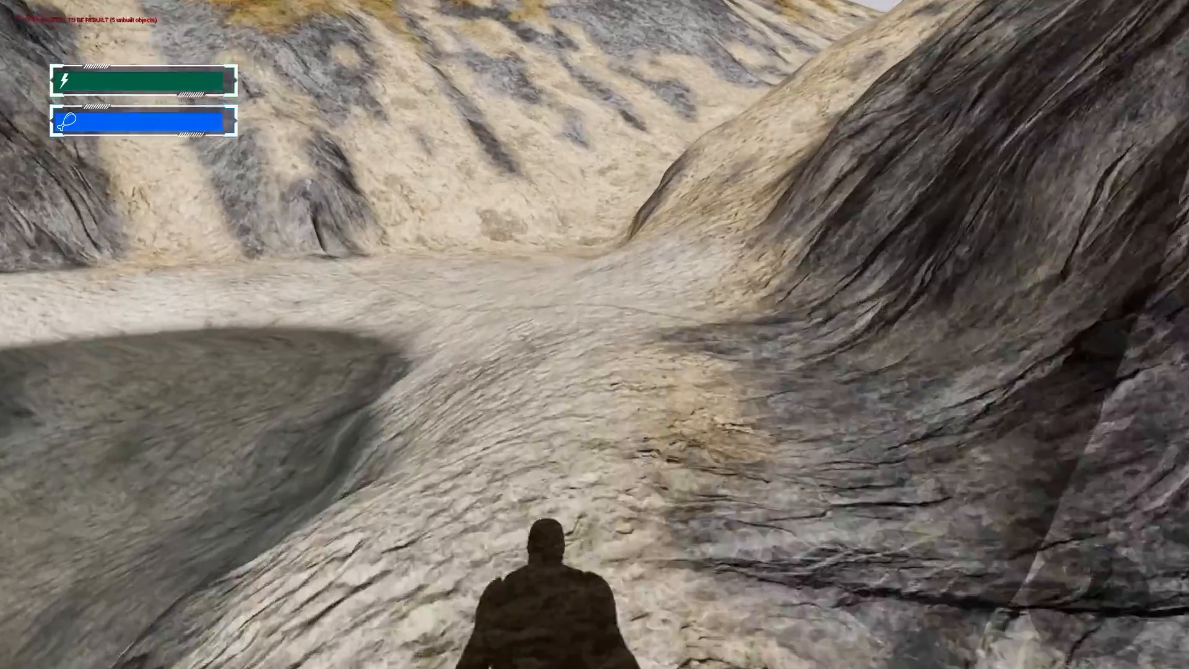
key(w)
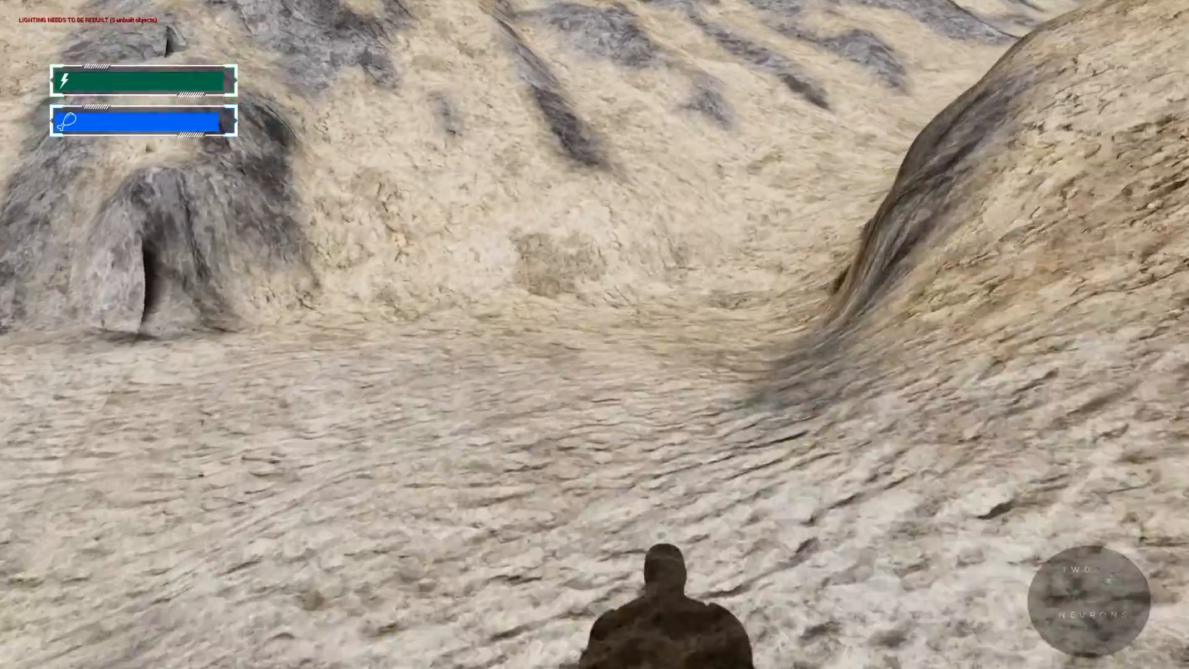
key(w)
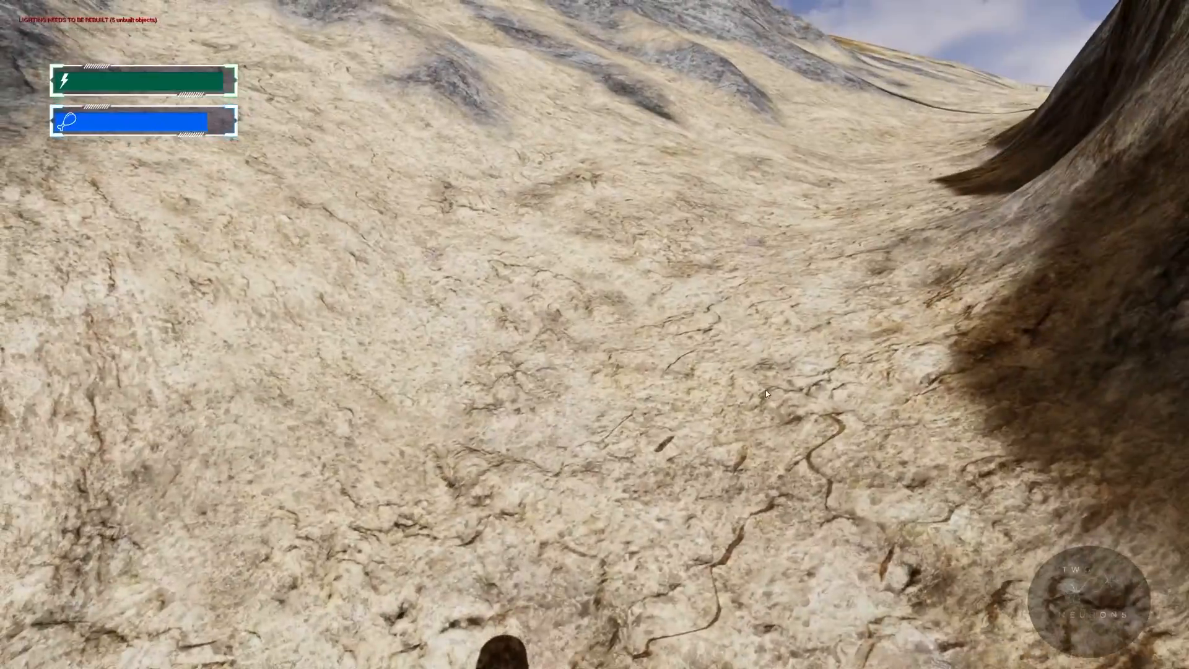
click(767, 394)
key(w)
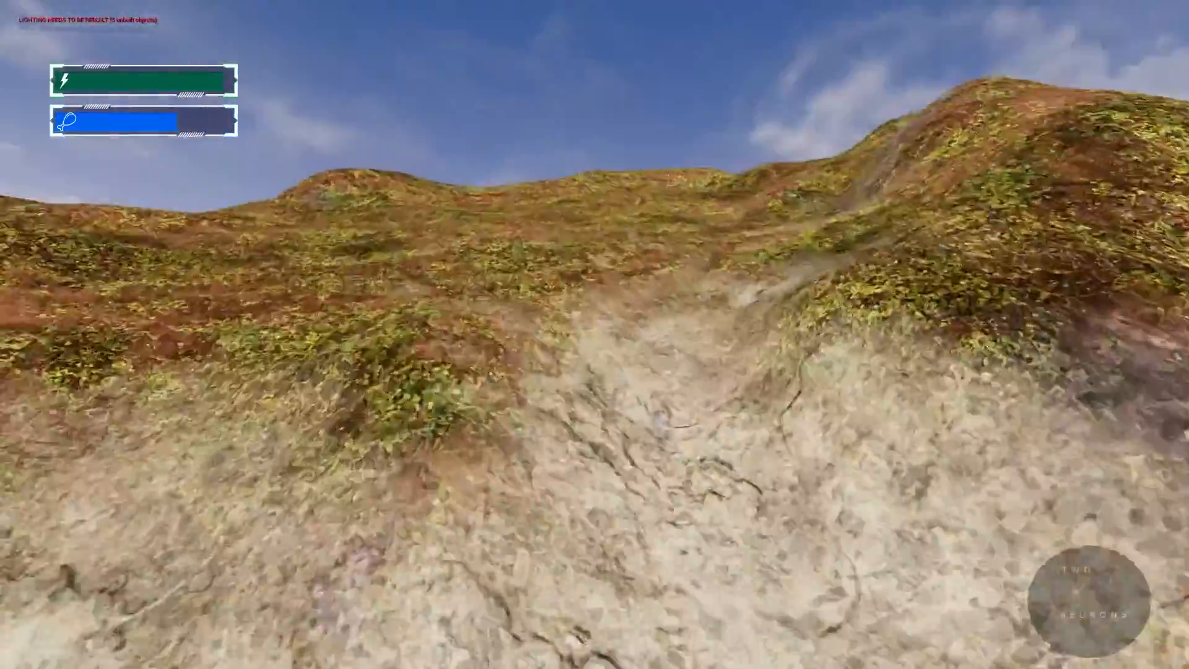
key(w)
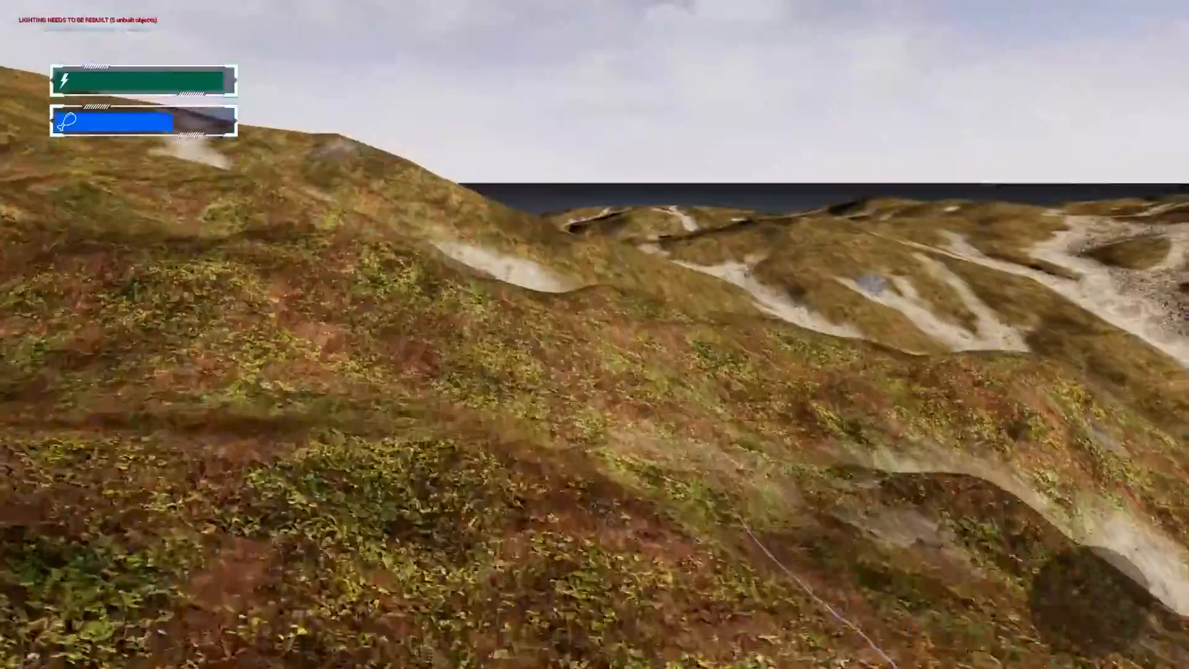